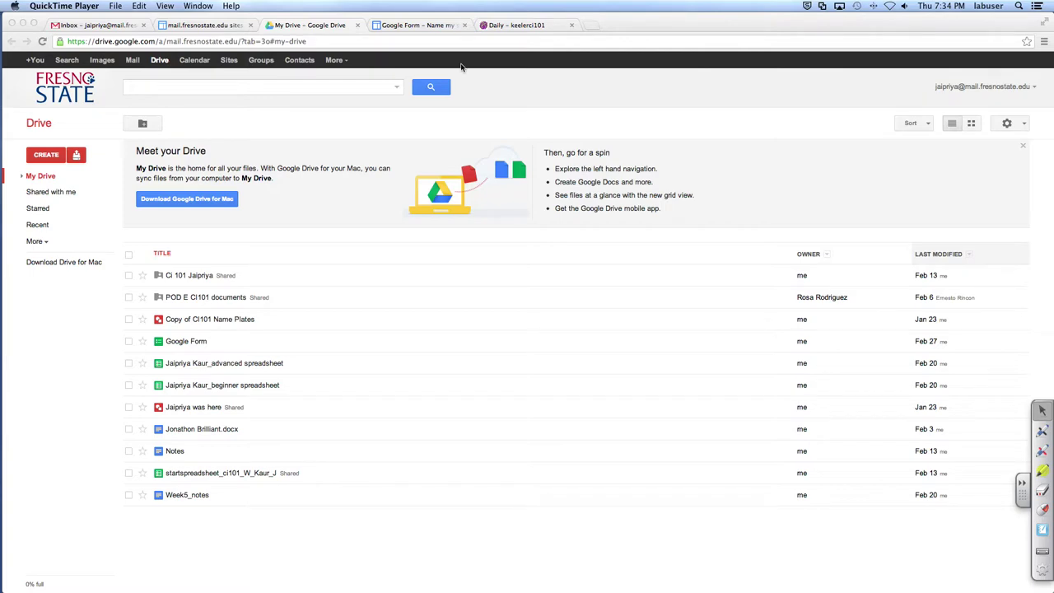
Step: Switch to the 'Google Form – Name my site' browser tab
click(439, 27)
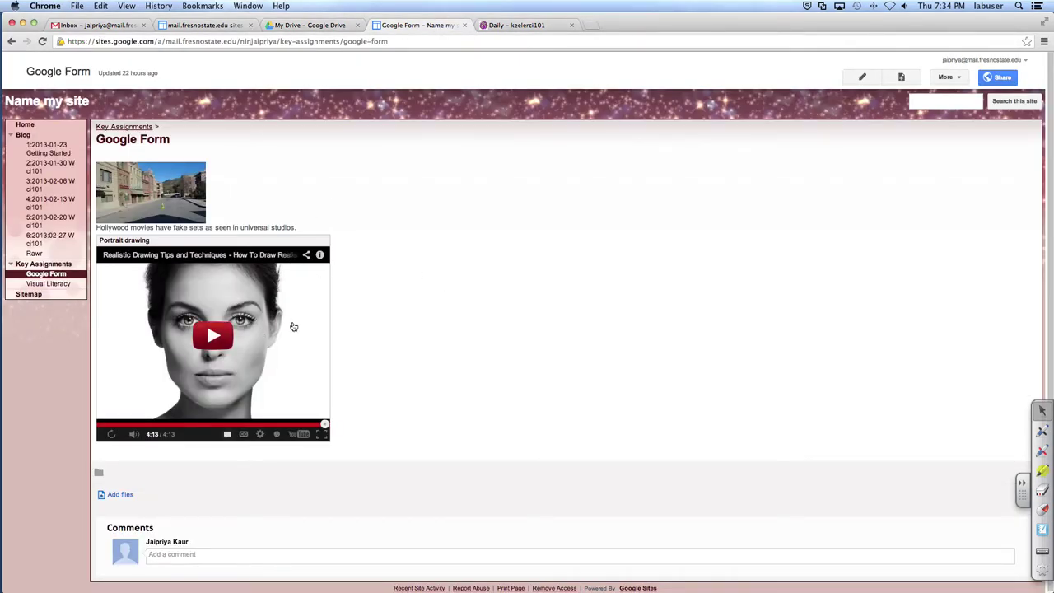
Step: Save the Google Form site page with its two-column layout kept, then go back to My Drive
click(861, 76)
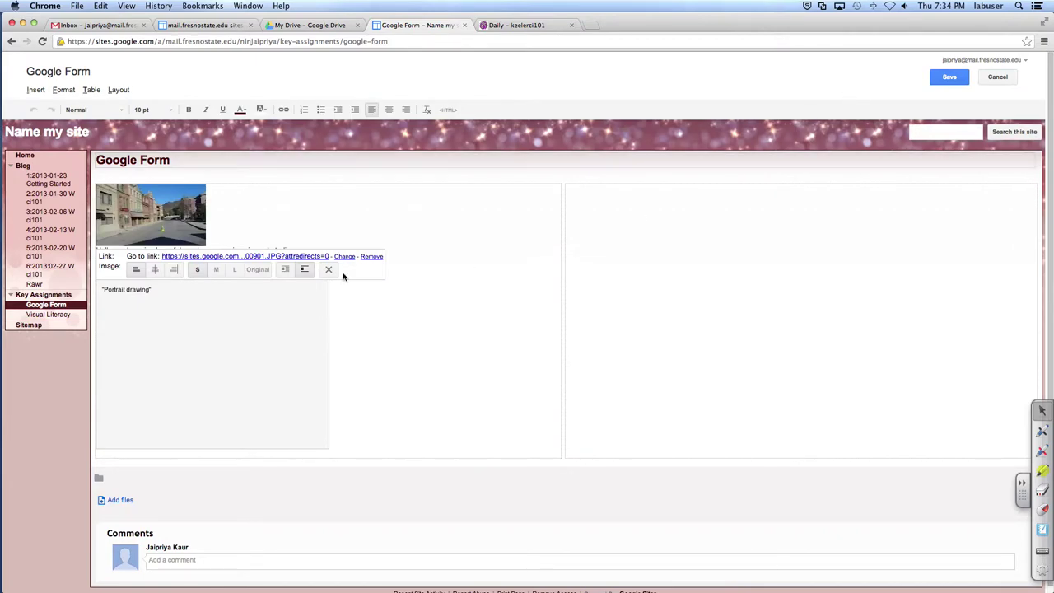
click(116, 90)
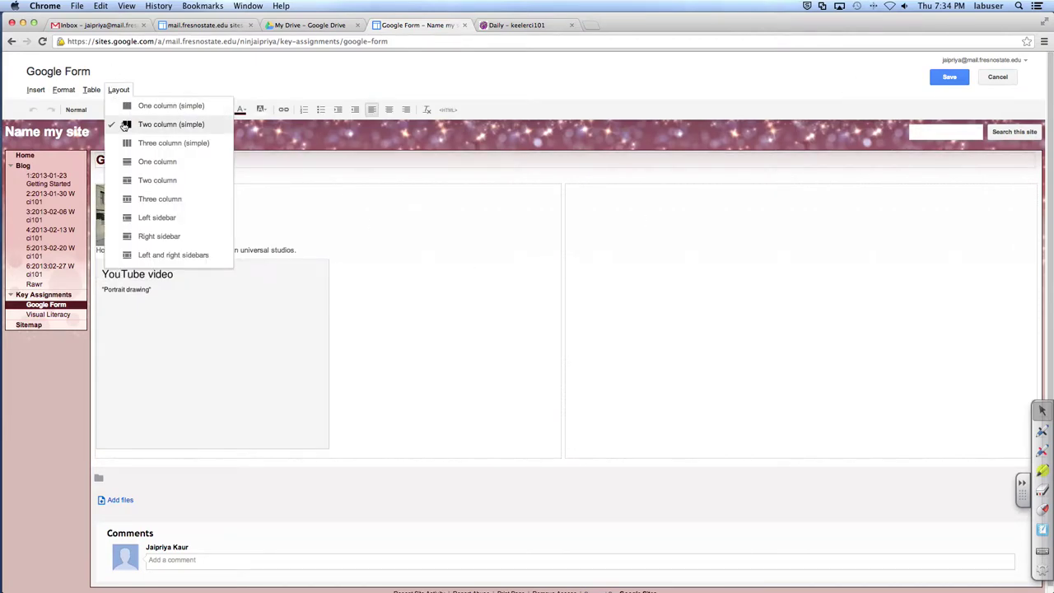
click(575, 326)
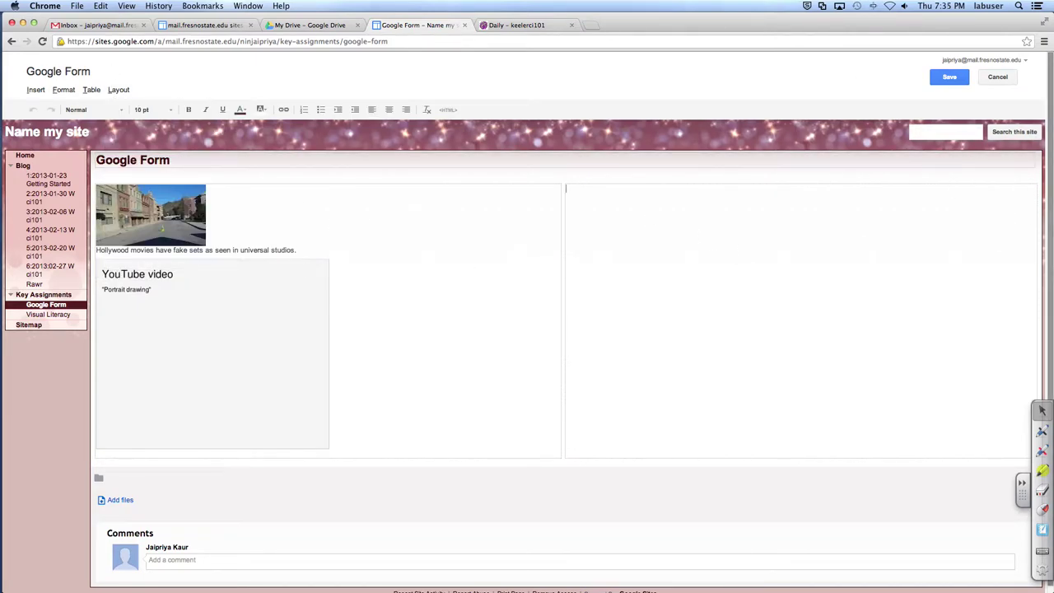
click(949, 78)
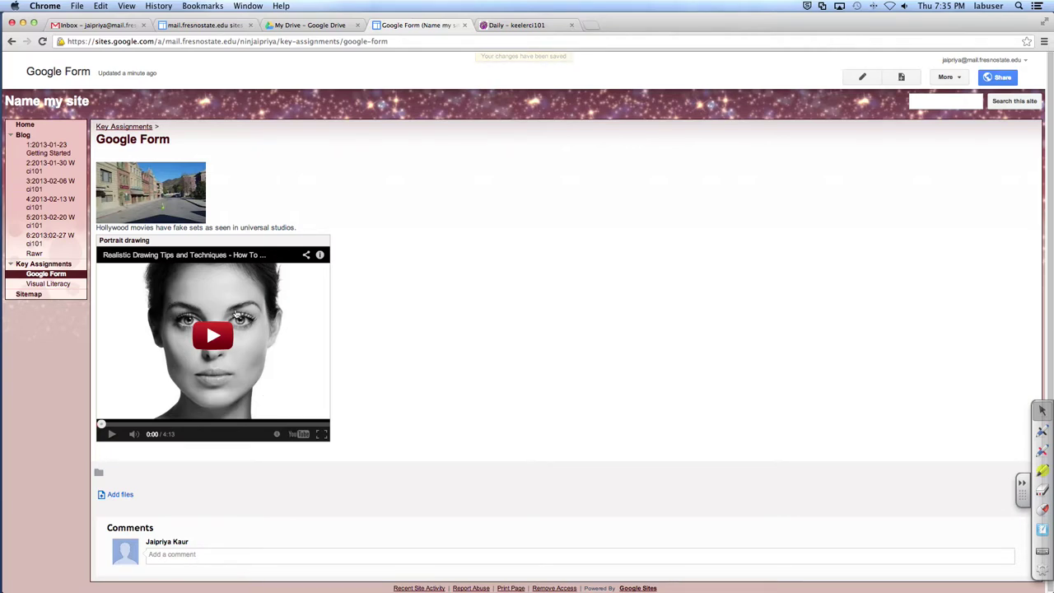
click(318, 26)
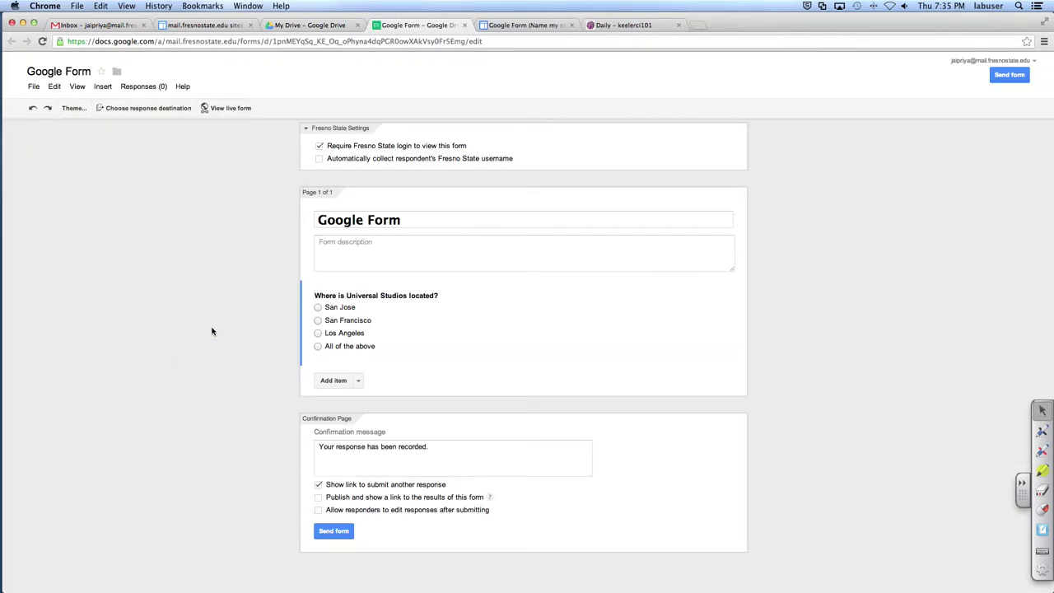
Step: Turn off 'Require Fresno State login' and add a Scale question after the Universal Studios question
click(319, 148)
click(407, 347)
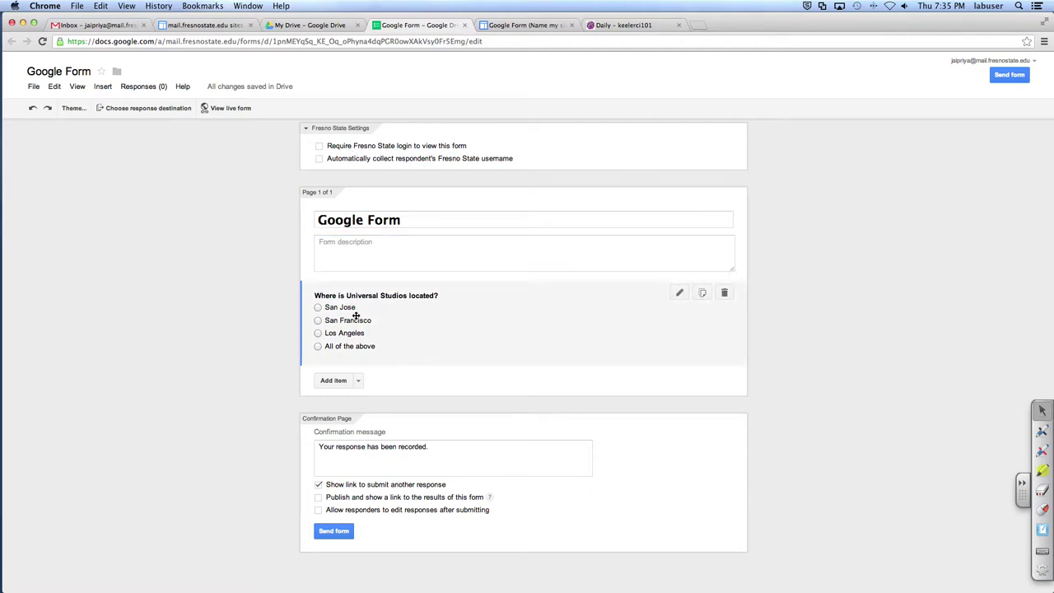
click(358, 383)
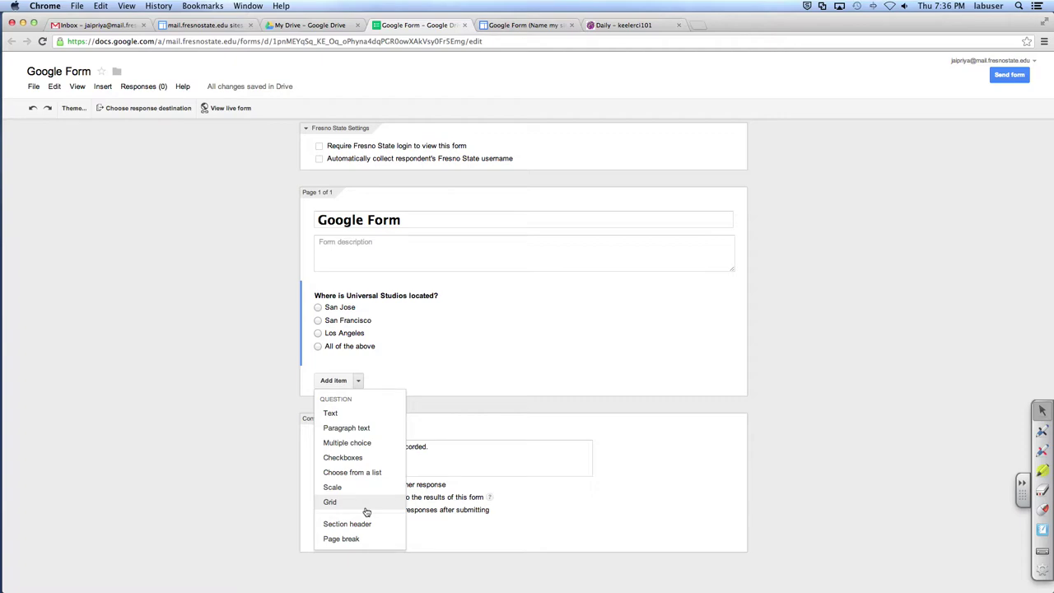
click(362, 492)
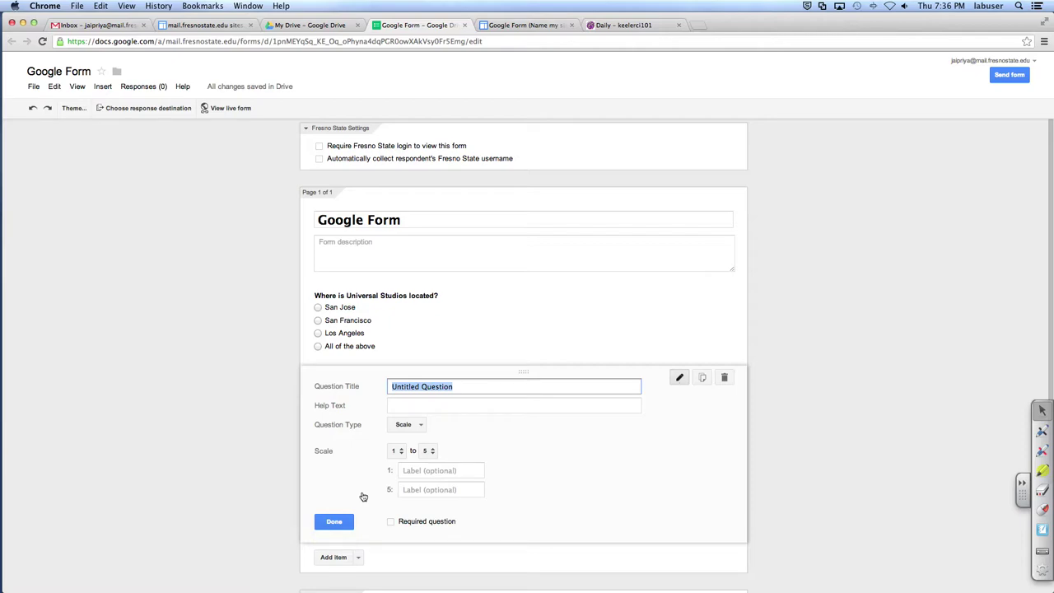
Step: Title the scale question 'How well do you understand the video?', removing the 'On a scale of 1-10,' prefix
text(On a sca)
key(BackSpace)
key(BackSpace)
key(BackSpace)
text(scale of 1-10 ,)
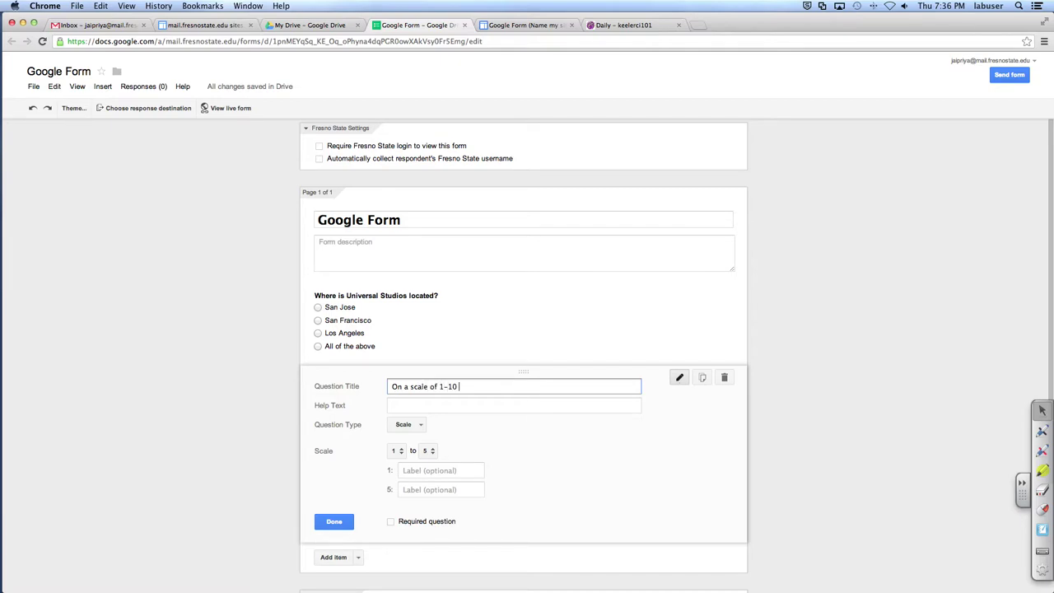
key(BackSpace)
key(BackSpace)
text(, how well do you understand the video?)
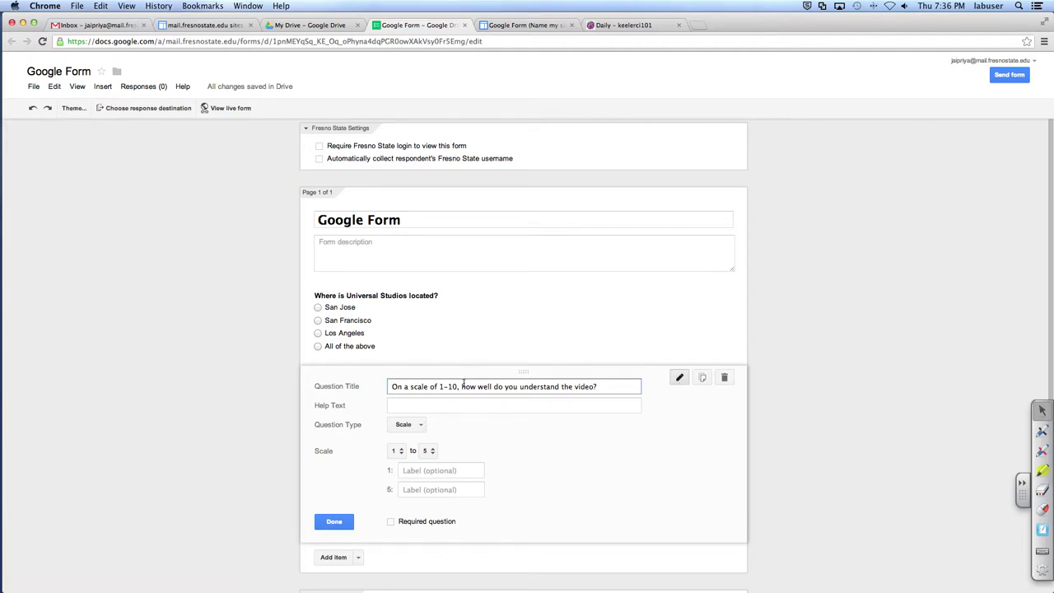
drag(458, 386, 343, 389)
key(super+c)
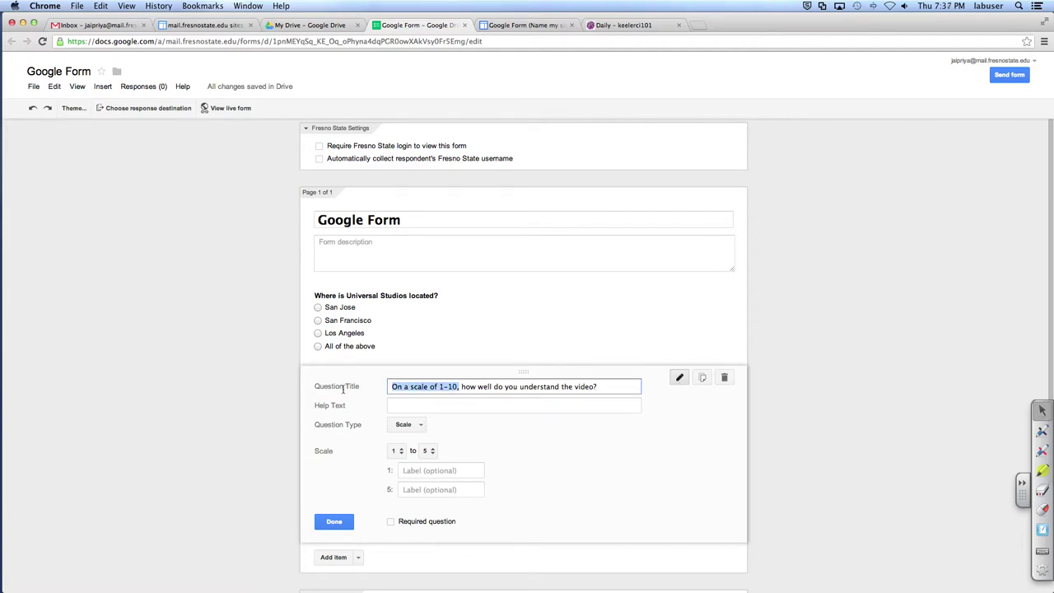
key(BackSpace)
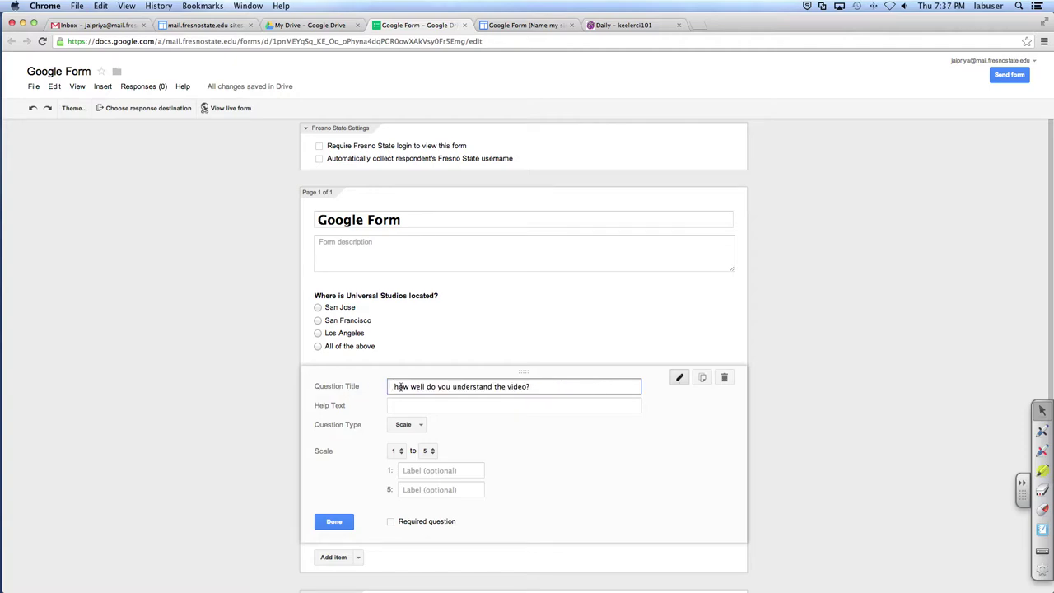
key(Delete)
key(Delete)
text(H)
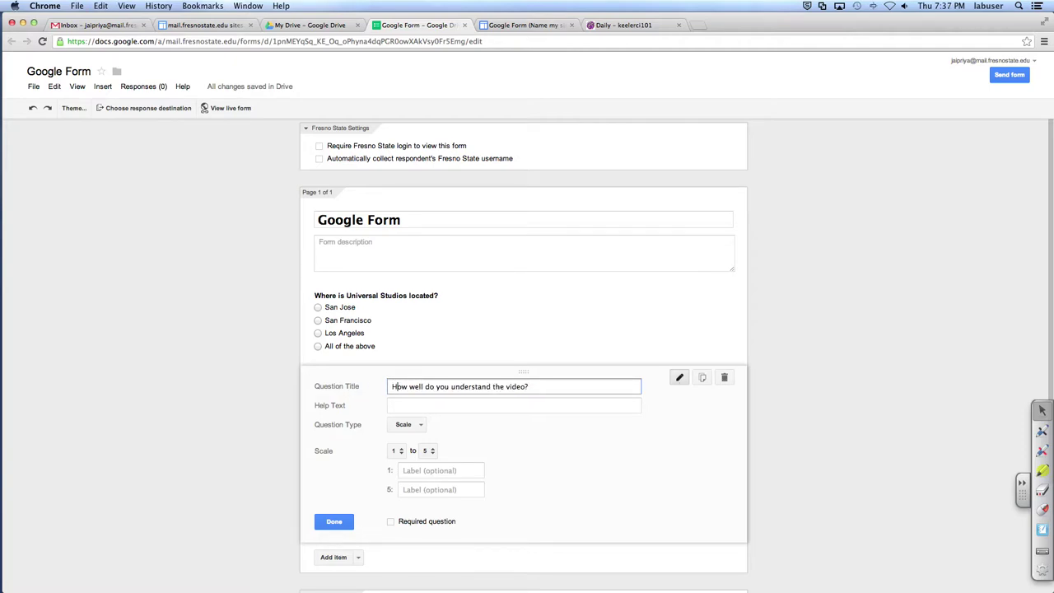
click(426, 404)
Step: Set help text 'On a scale of 1-10. 1 being the worst and 10 being the best' and range 1 to 10
key(super+v)
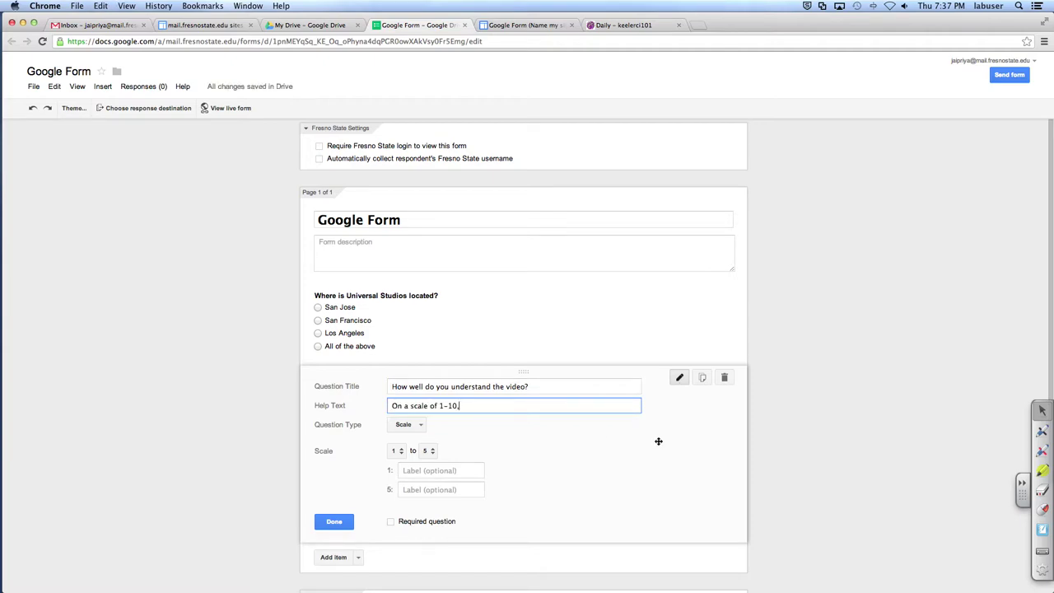
key(BackSpace)
text(. 1 being the worst and 10 being the best)
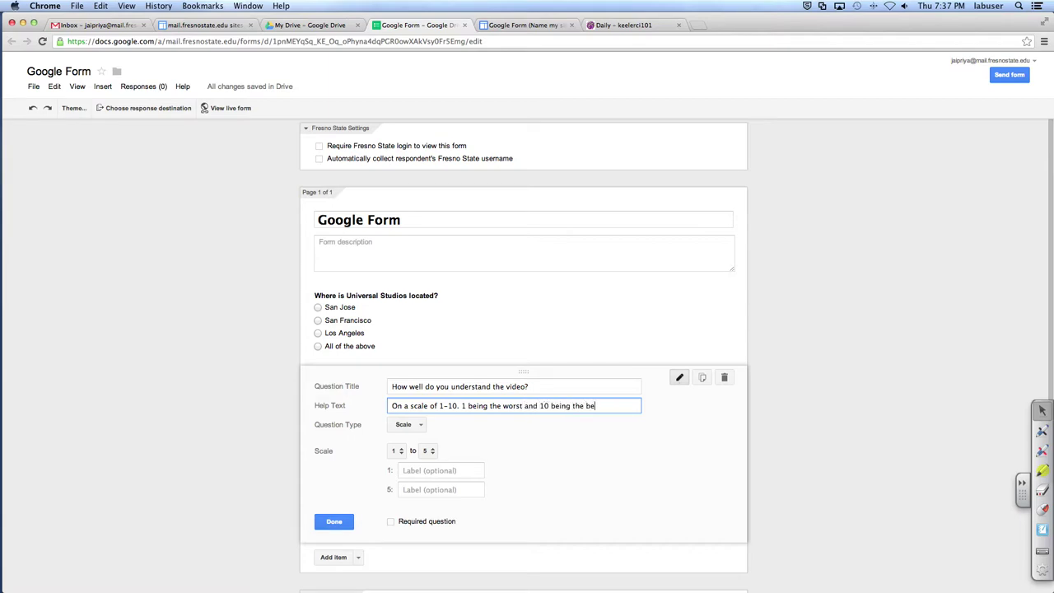
click(428, 451)
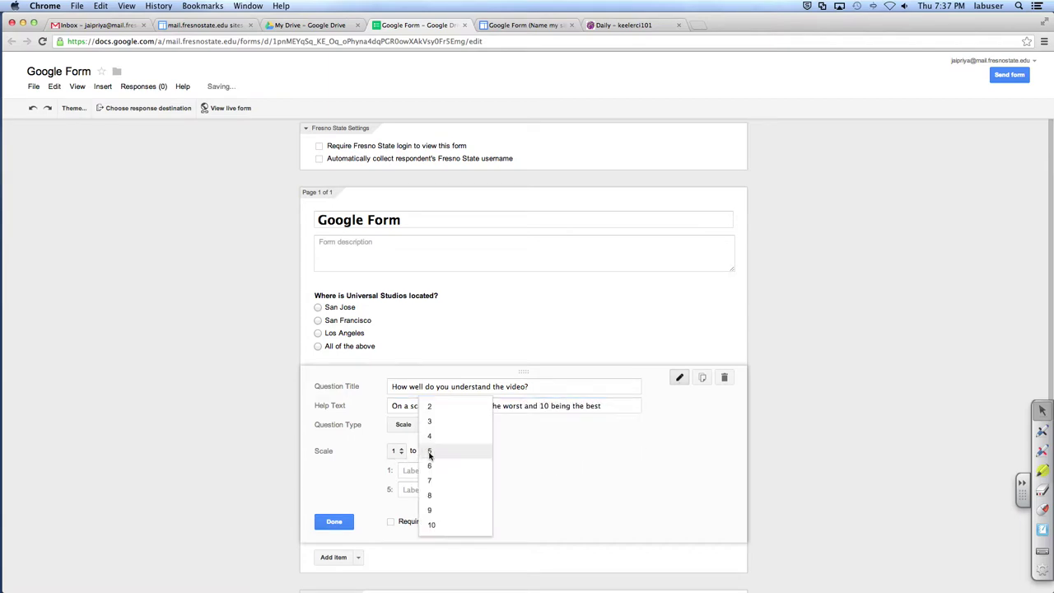
click(445, 525)
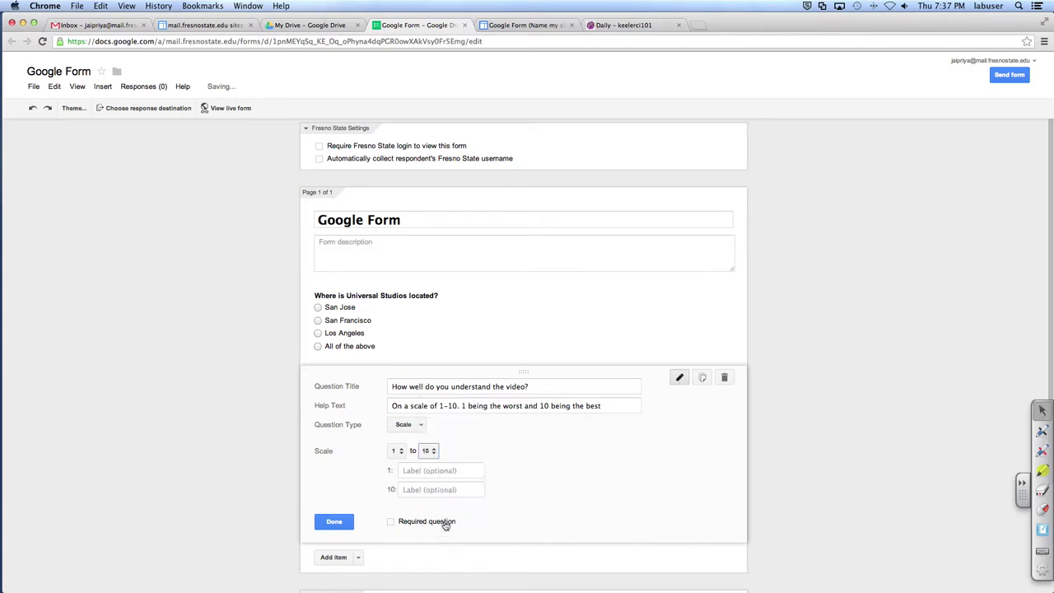
Step: Label the scale ends 'No Clue' and 'I could teach this' and make the question required
click(424, 470)
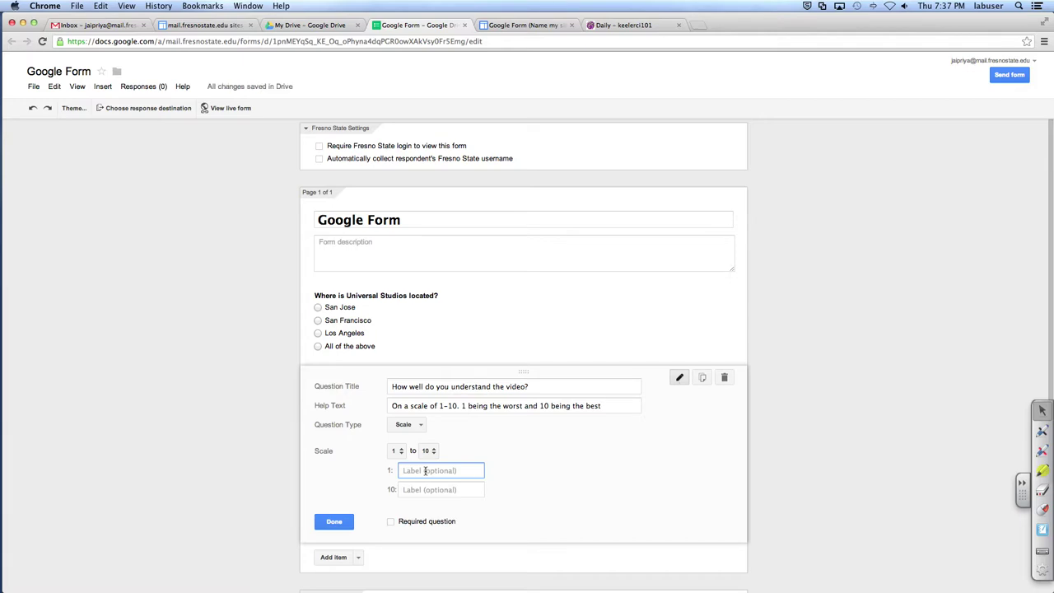
text(No Clue)
key(Tab)
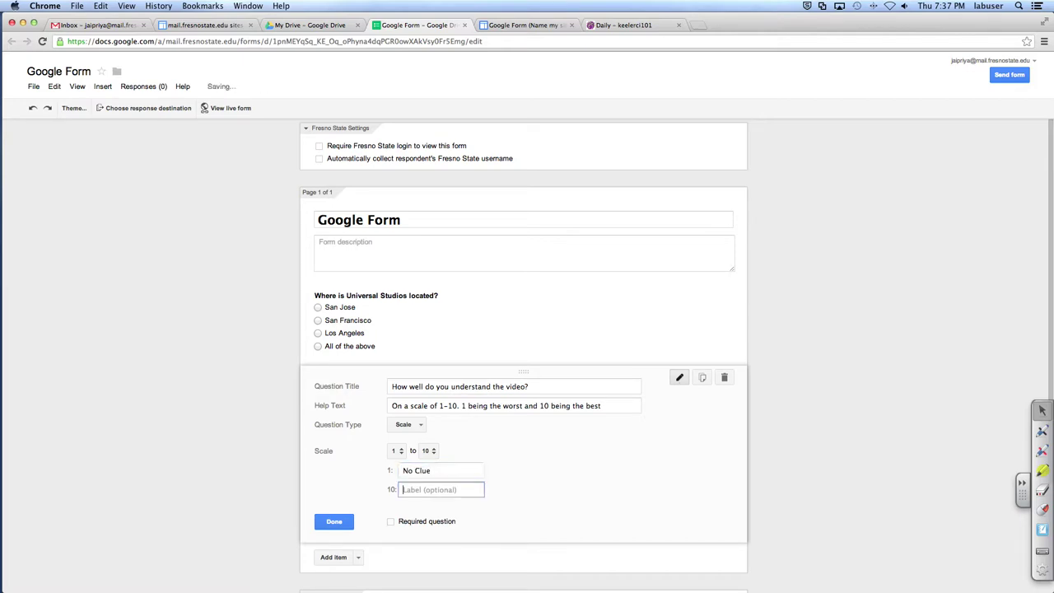
text(I could teach po)
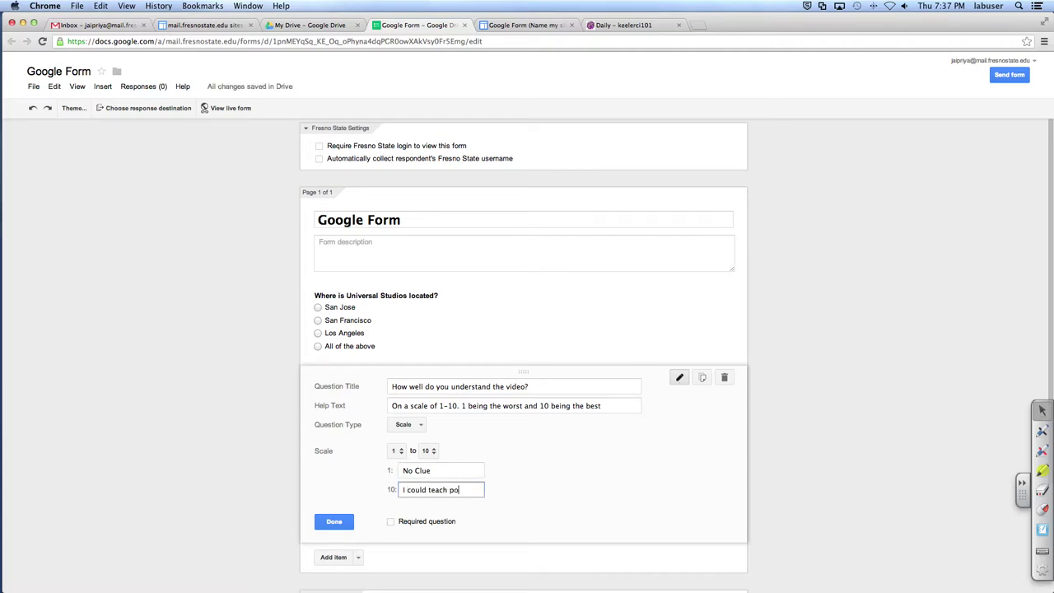
text(rtrait drawin)
key(BackSpace)
key(BackSpace)
key(BackSpace)
key(BackSpace)
key(BackSpace)
key(BackSpace)
key(BackSpace)
key(BackSpace)
key(BackSpace)
key(BackSpace)
key(BackSpace)
key(BackSpace)
key(BackSpace)
key(BackSpace)
key(BackSpace)
text(th)
click(390, 526)
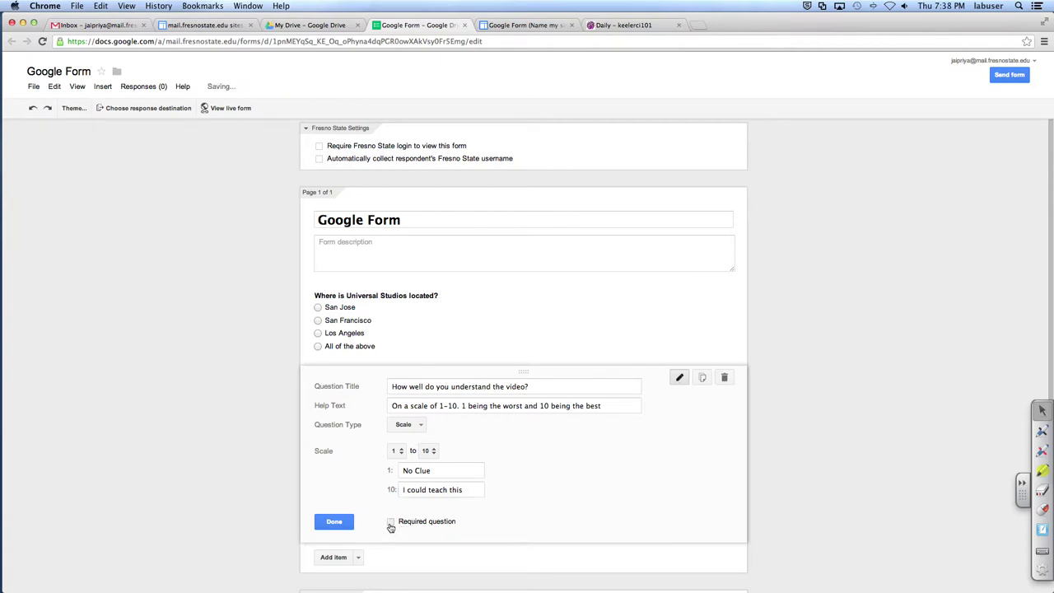
click(335, 523)
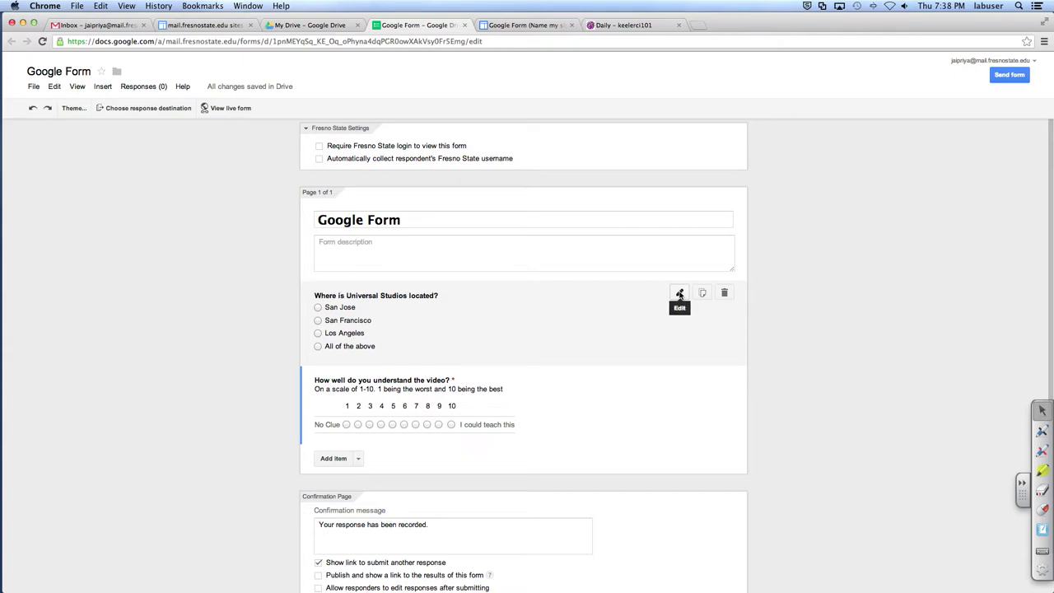
click(679, 294)
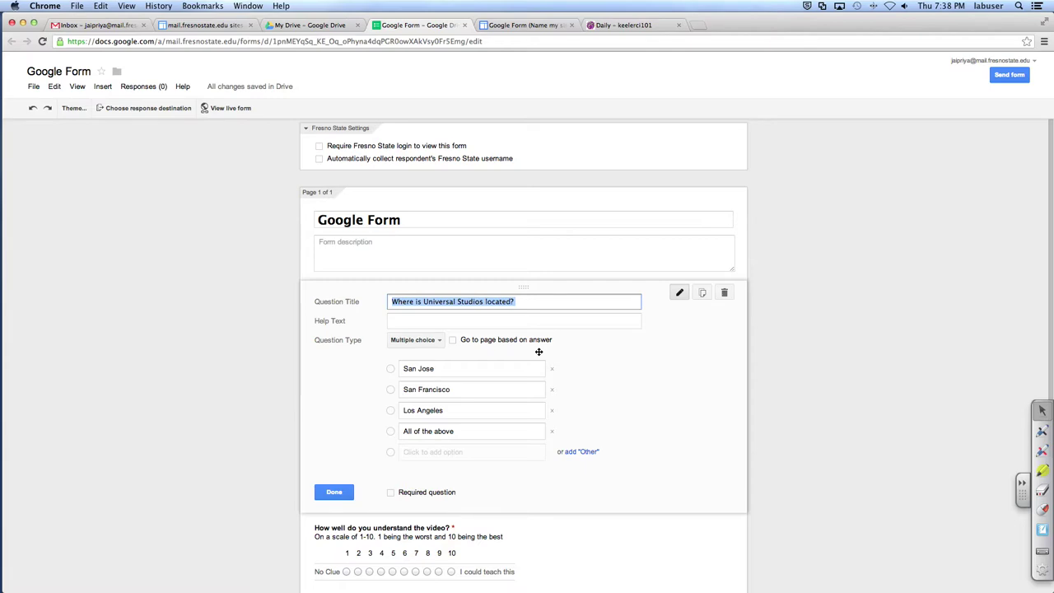
Step: Retitle the multiple-choice question 'What shade of grey is good for saggy eye bags from someone tired in the morning?'
text(What shar)
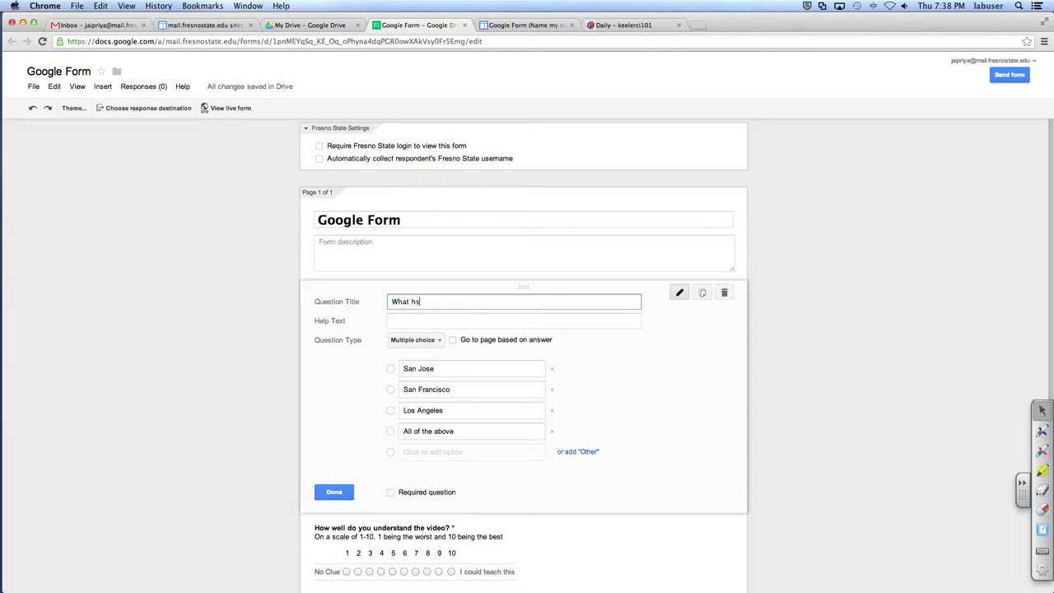
key(BackSpace)
text(de fo)
key(BackSpace)
key(BackSpace)
text(of grey is good for saggy eye bags f)
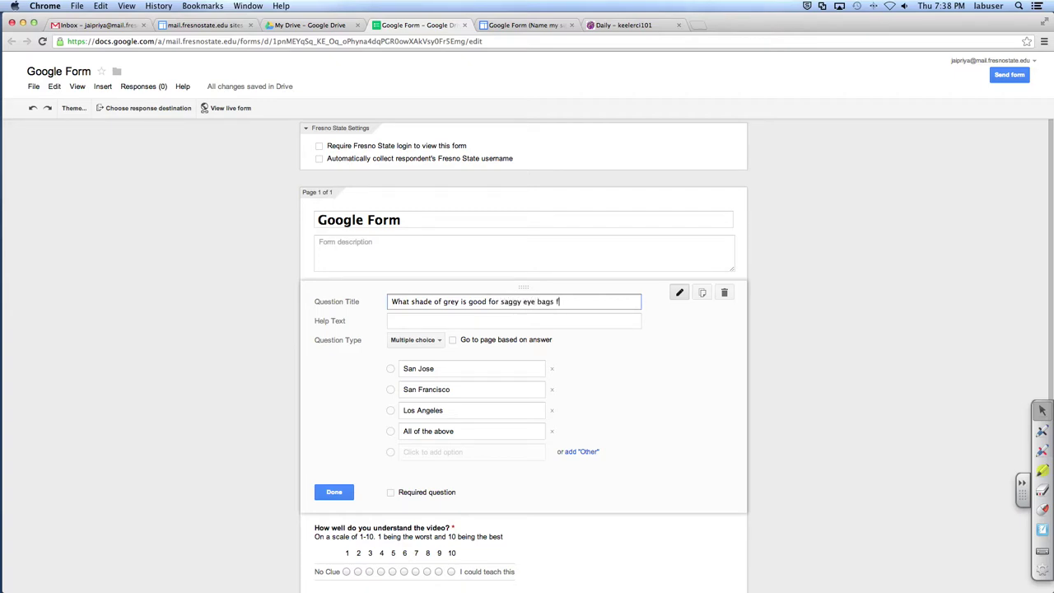
text(rom someone tired in t)
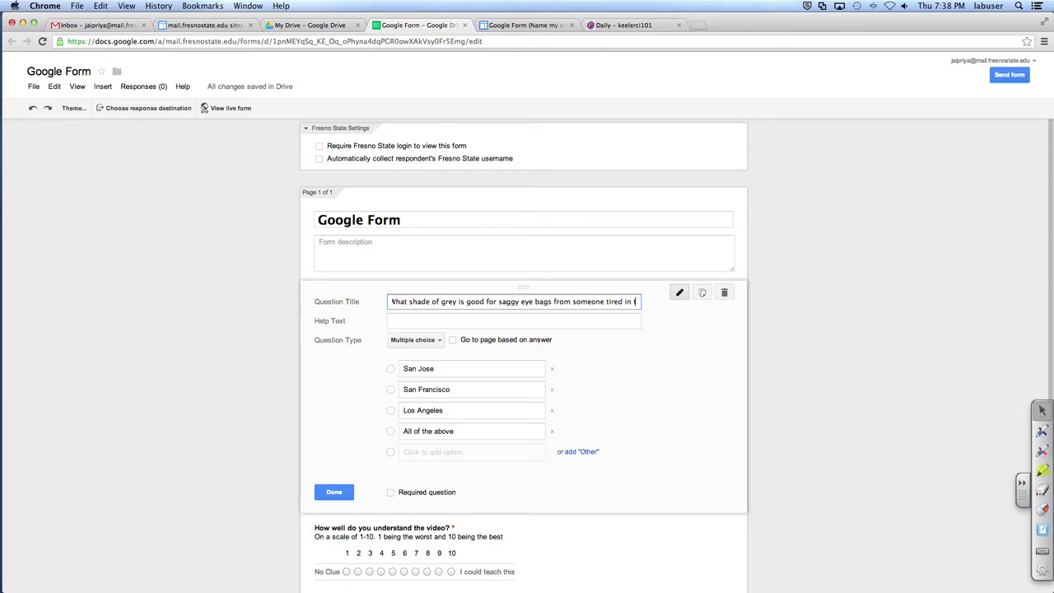
text(he mo)
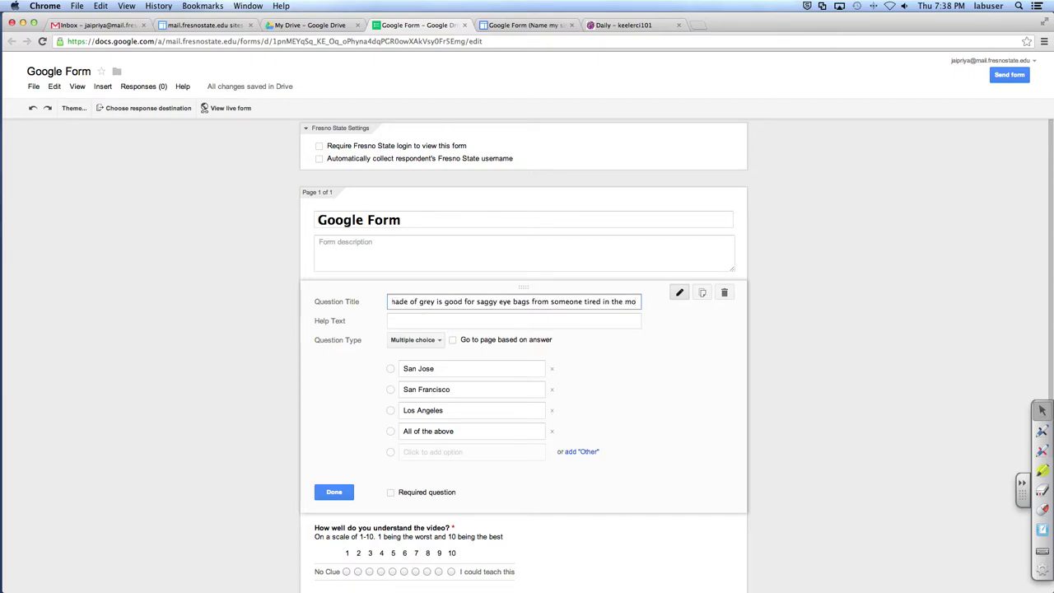
text(rning?)
key(Tab)
key(Tab)
key(Tab)
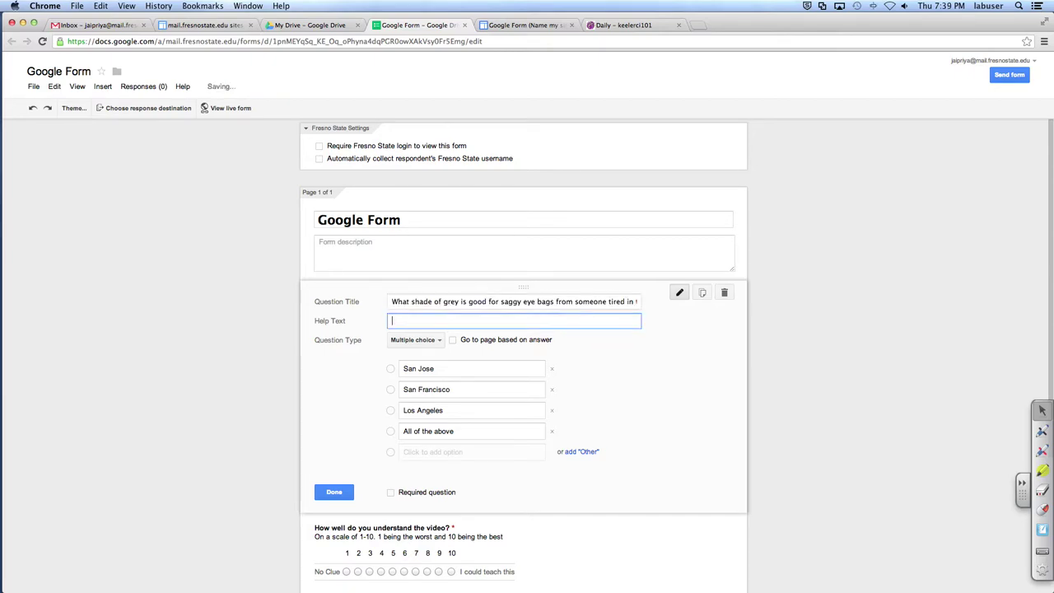
click(393, 345)
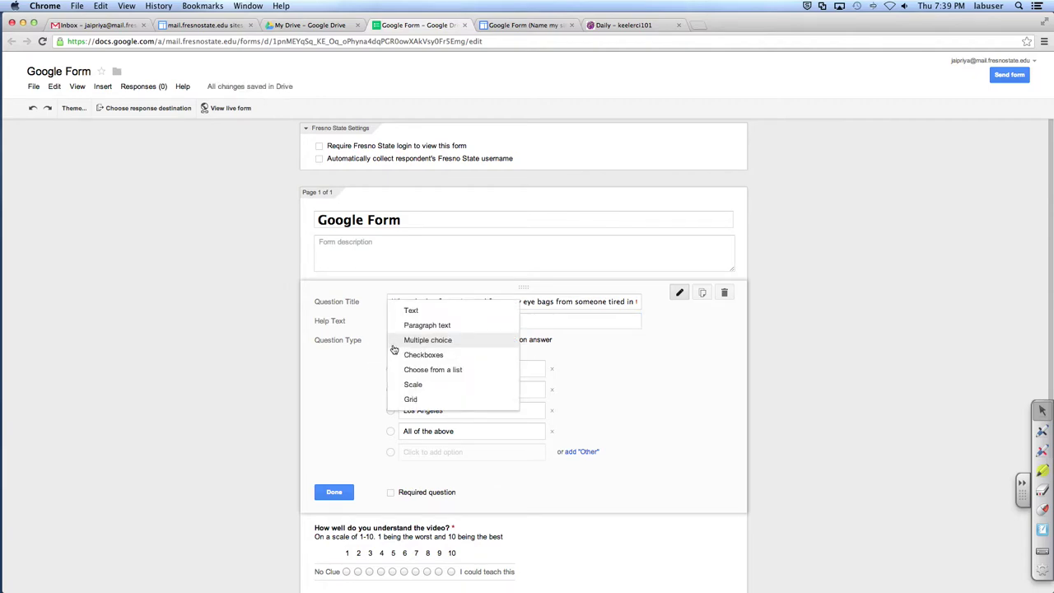
click(634, 352)
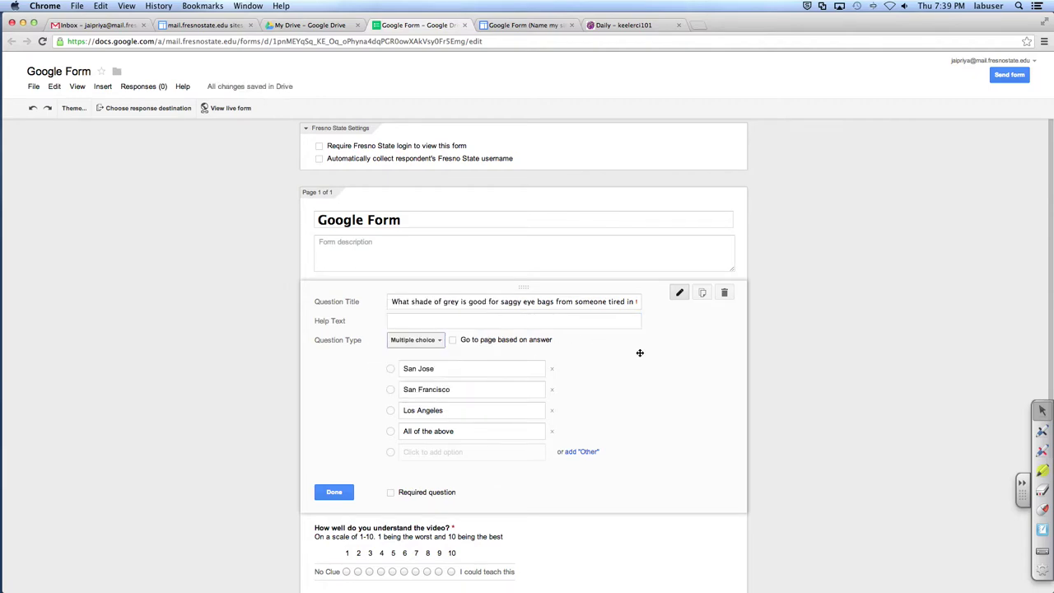
Step: Replace the answers with Black, Dark grey, Light grey, White and blue, and mark it required
click(470, 370)
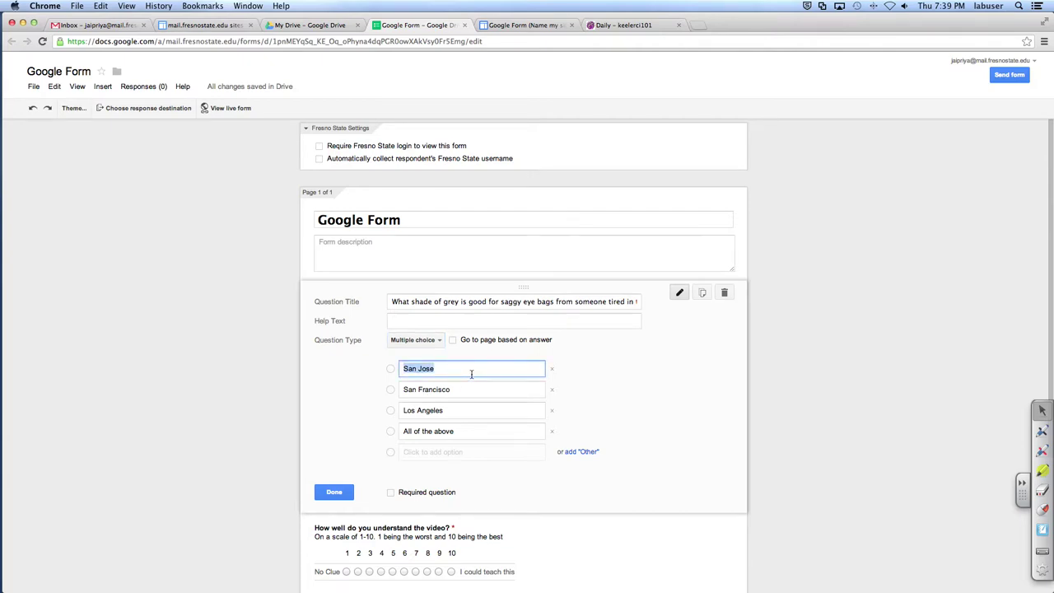
key(BackSpace)
text(Black)
key(Tab)
text(Dark grey)
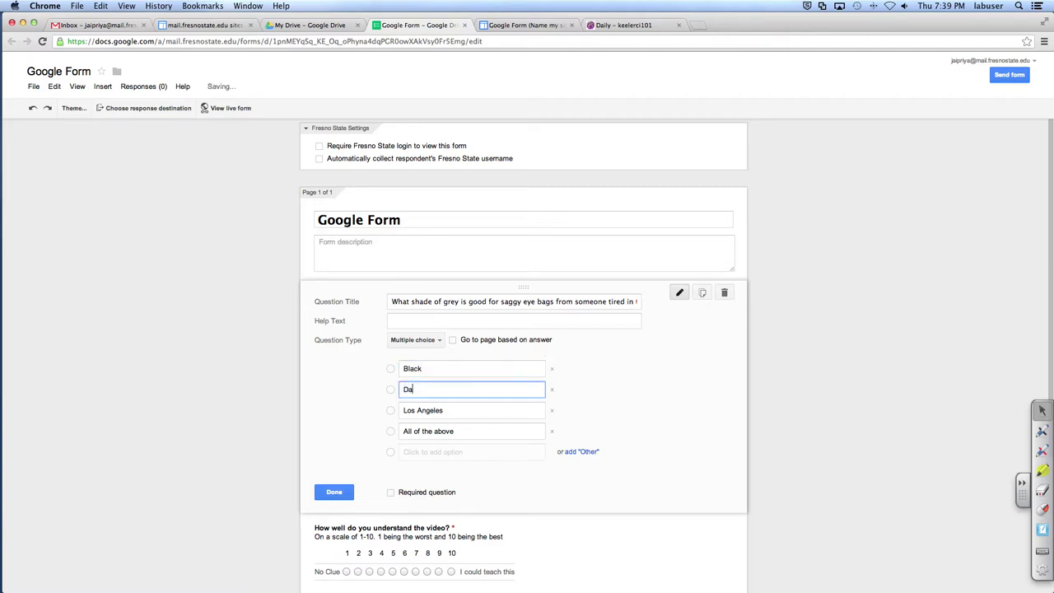
key(Return)
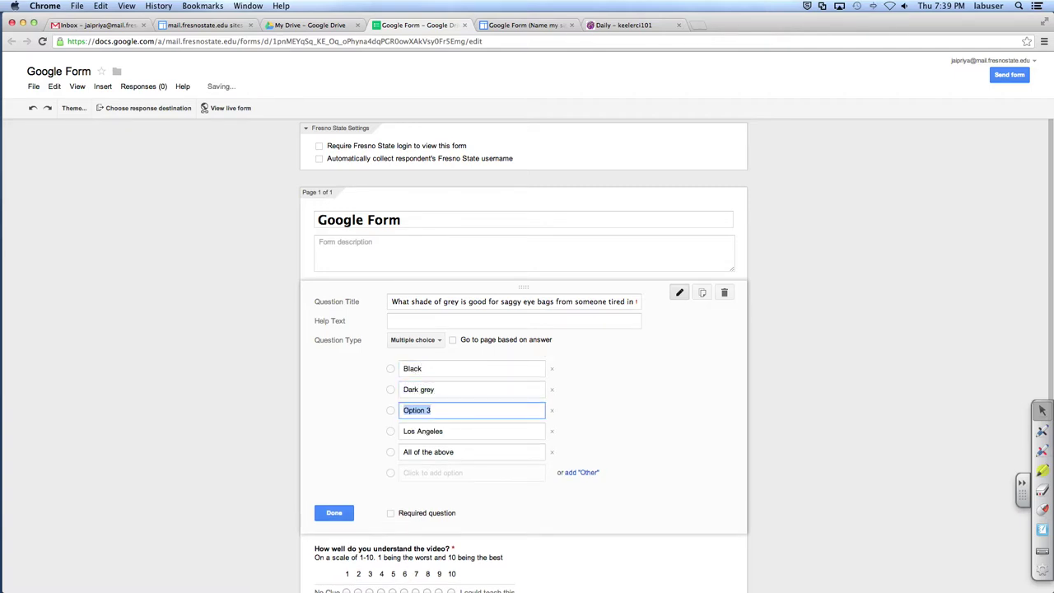
text(Light grey)
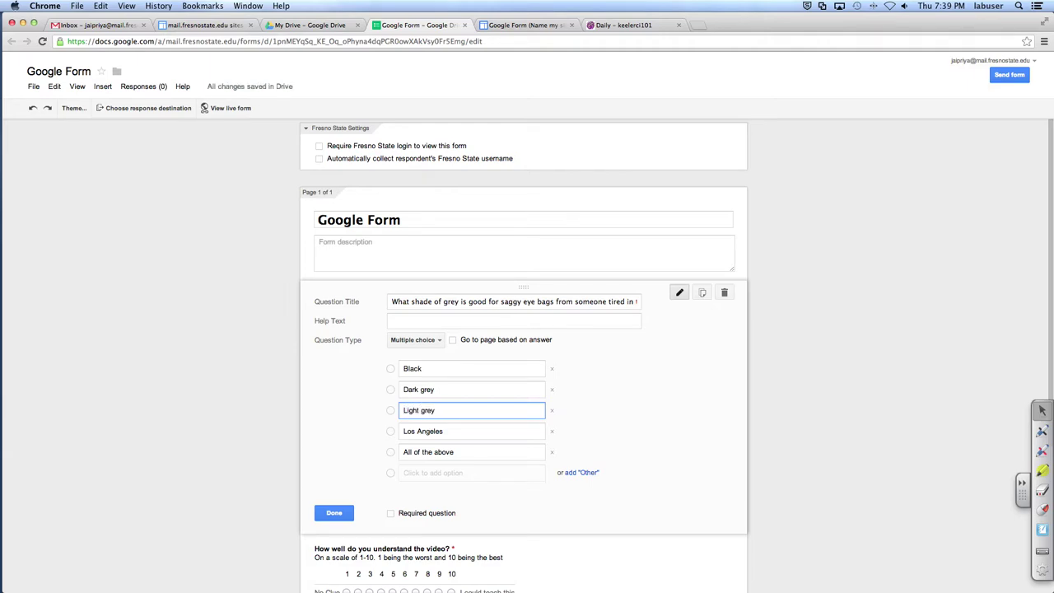
key(Tab)
text(White)
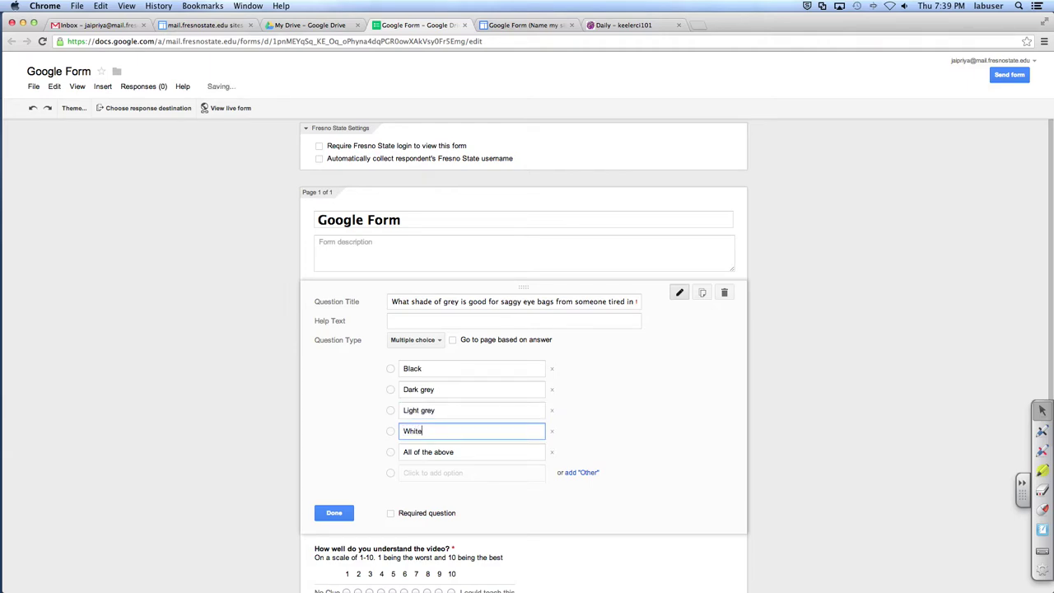
key(Tab)
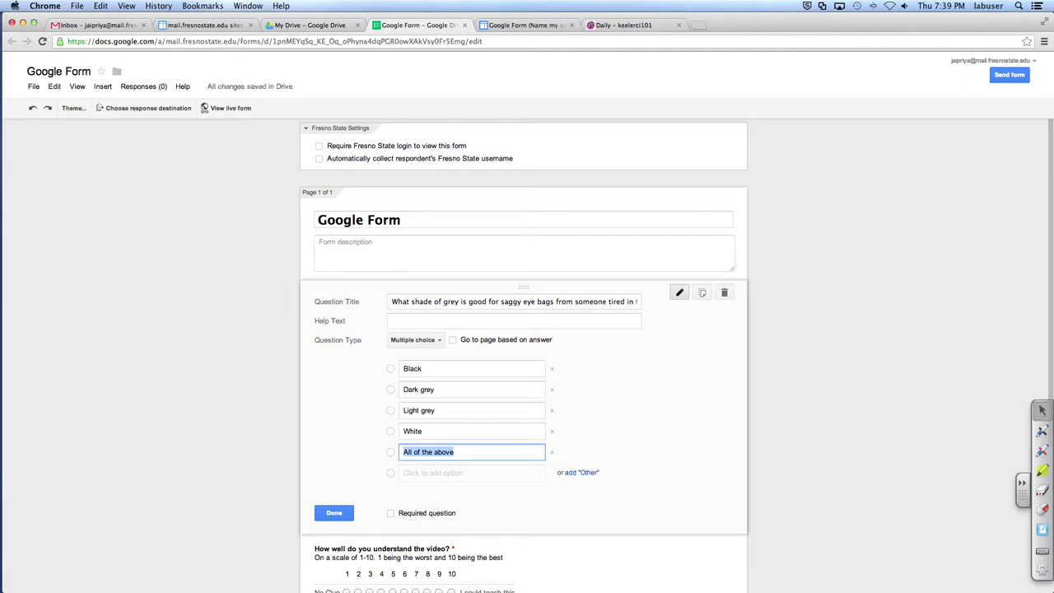
text(blue)
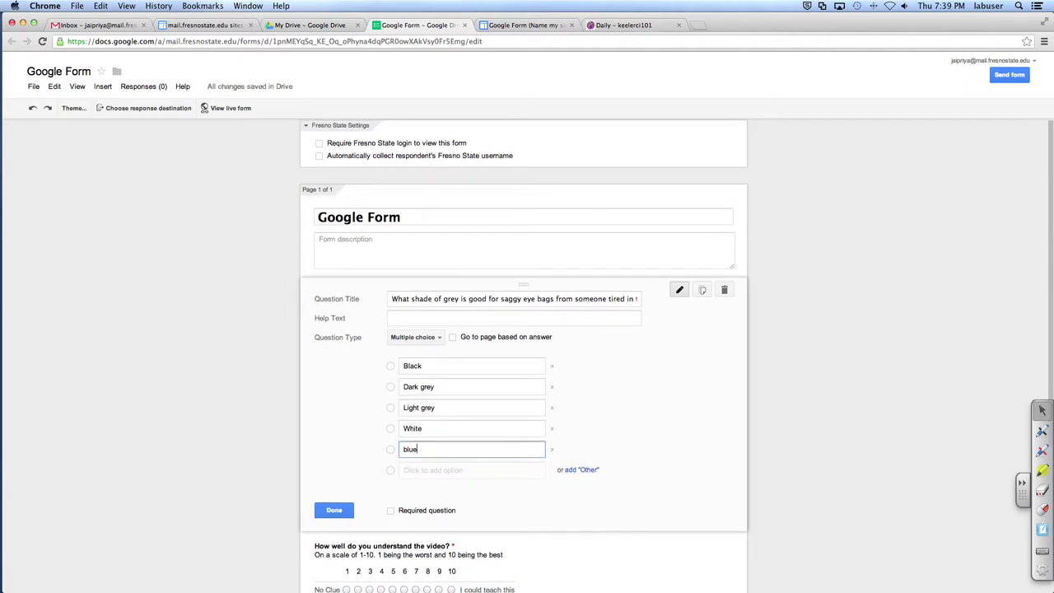
click(391, 511)
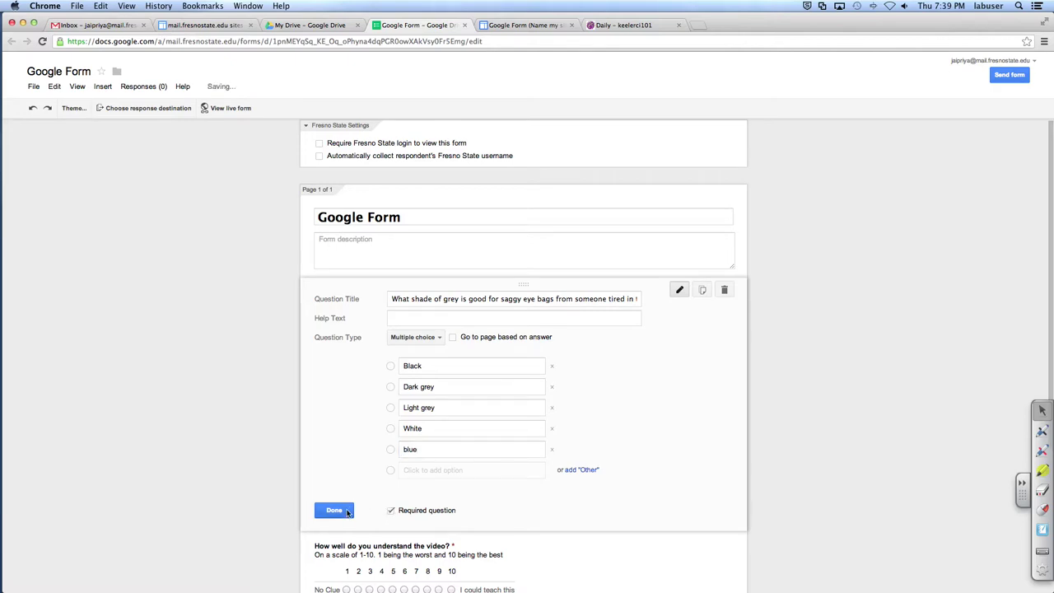
Step: Close the grey-shade question and bring up the Add item question-type list
click(342, 510)
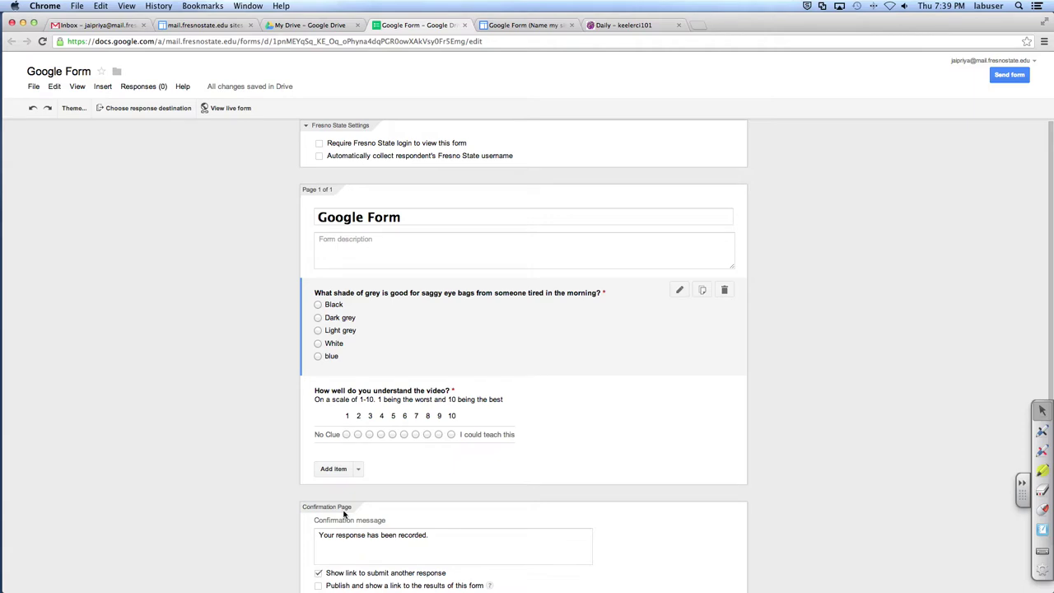
click(359, 469)
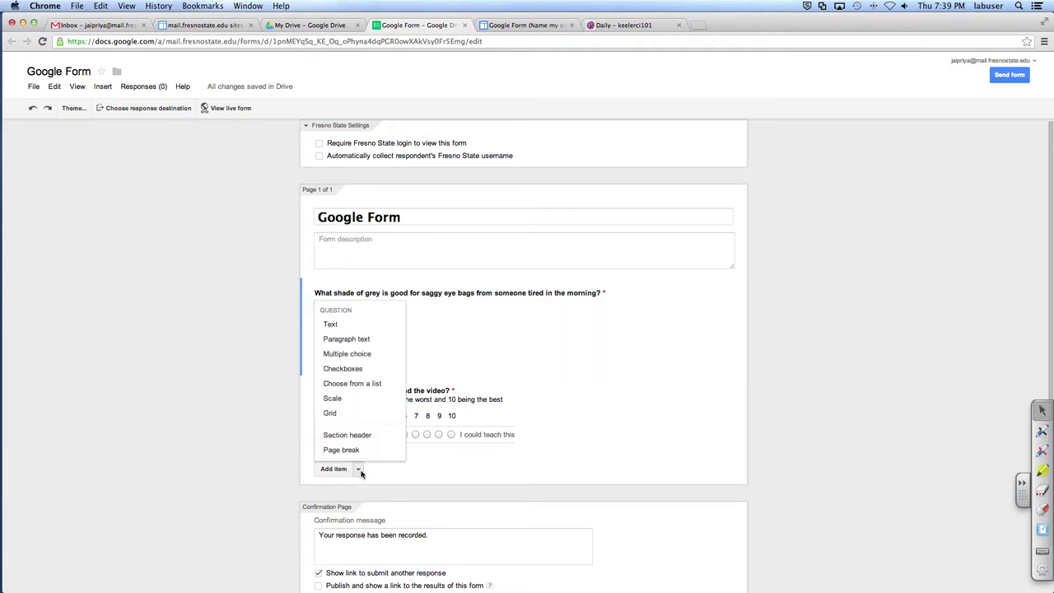
Step: Add a required Text question 'How many eyes are around the frontal face' with no help text
click(383, 329)
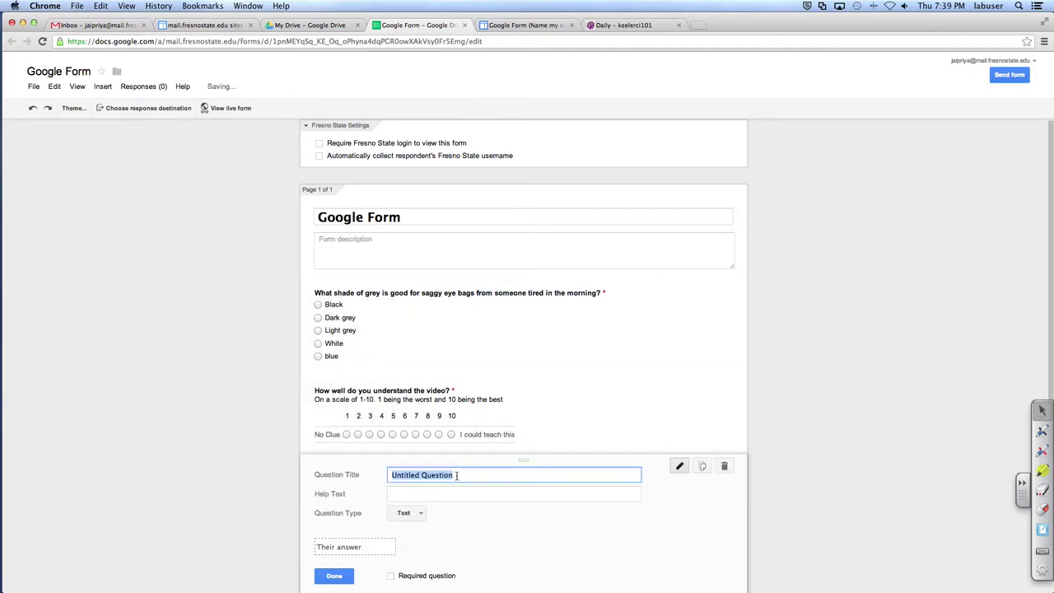
scroll(454, 473, down, 3)
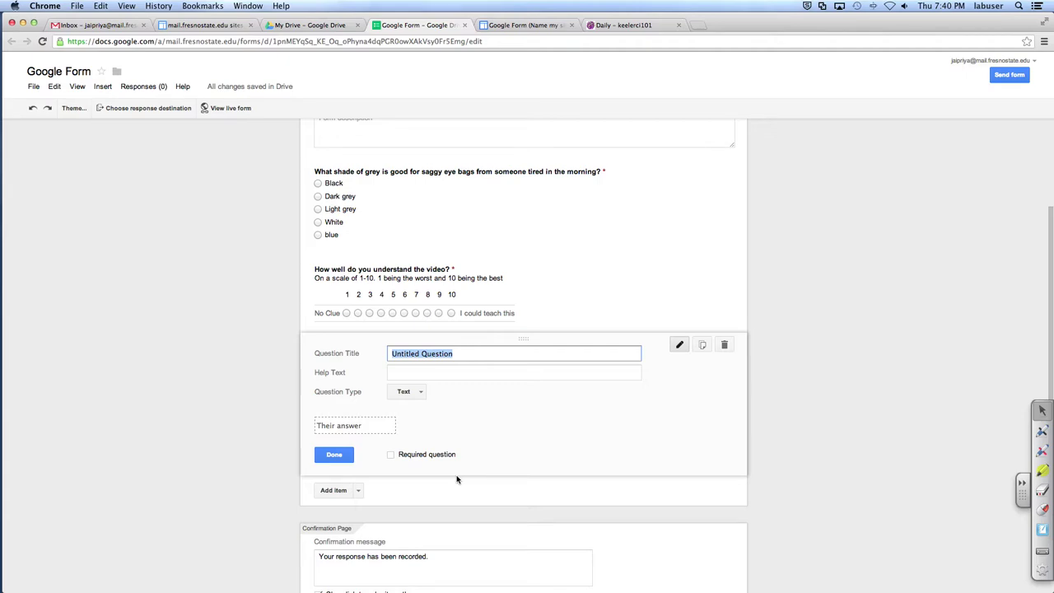
text(How many )
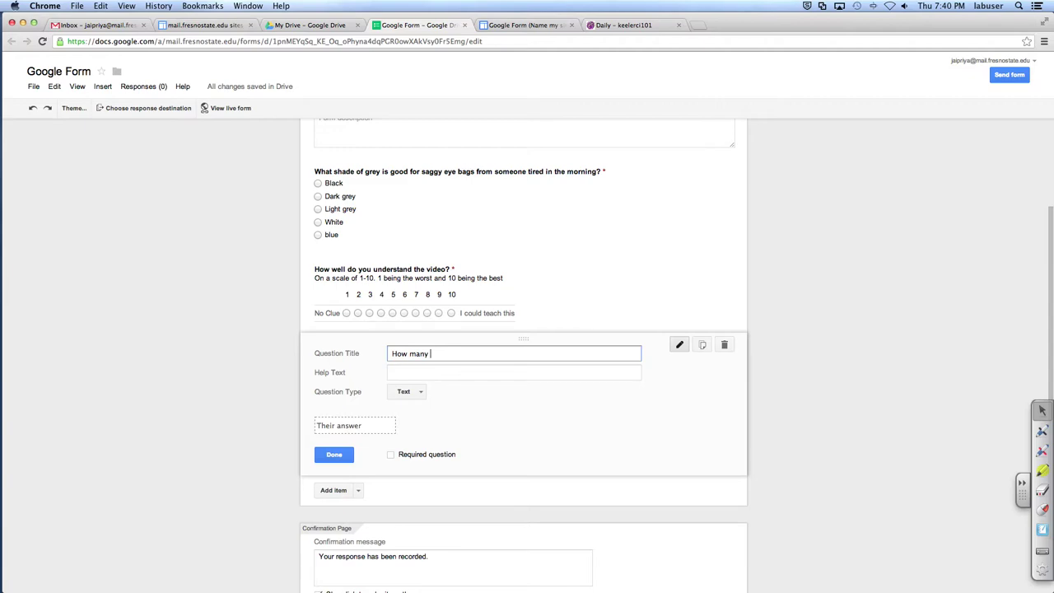
text(eyes are around the frontal face)
click(467, 376)
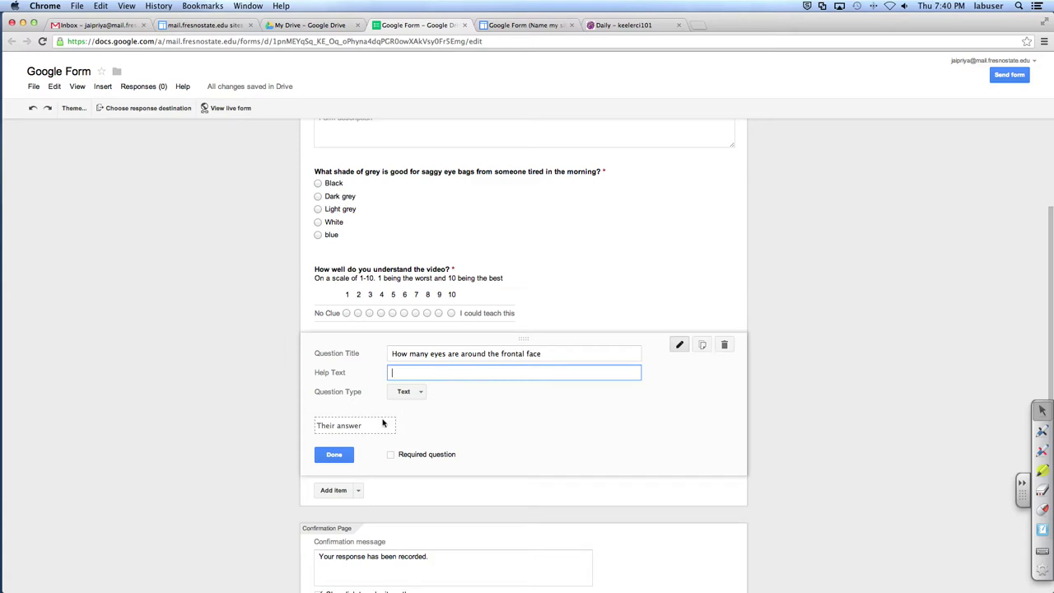
click(380, 428)
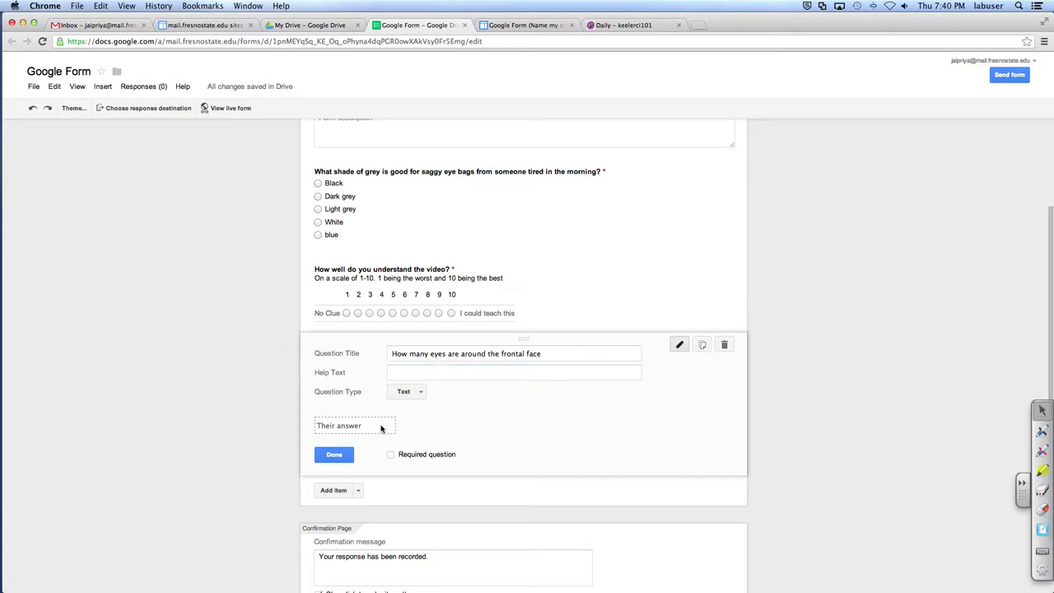
click(391, 454)
Step: Add a Choose from a list question titled 'What type of pencil do you use to shade?'
click(335, 455)
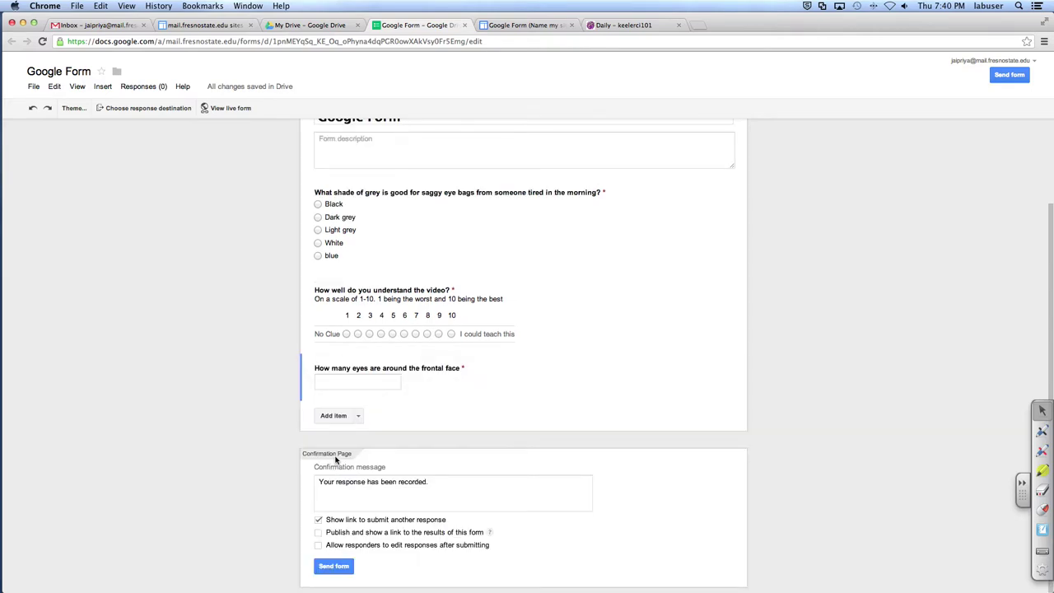
click(359, 417)
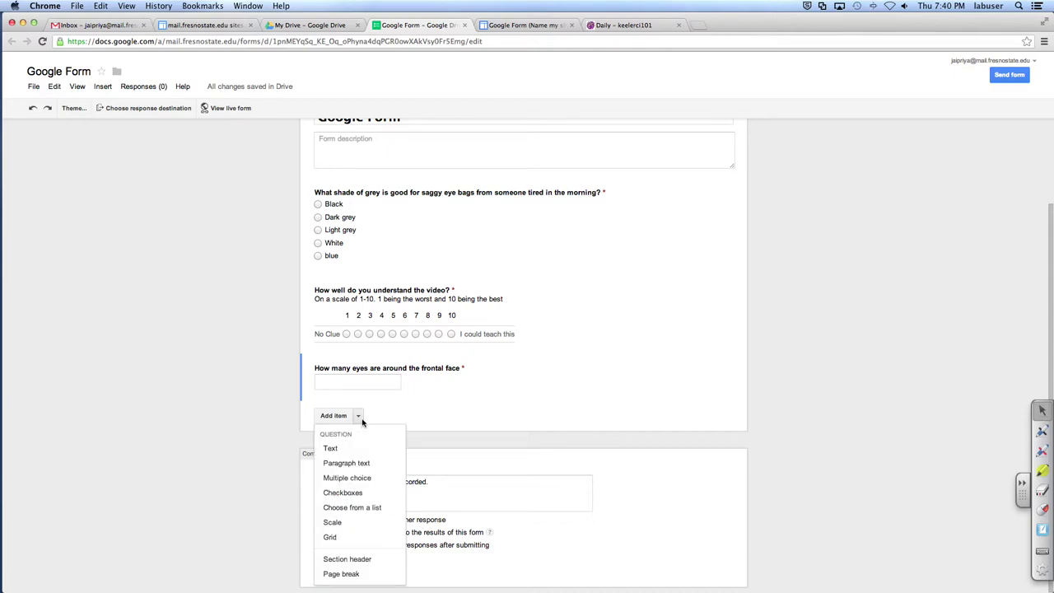
click(369, 511)
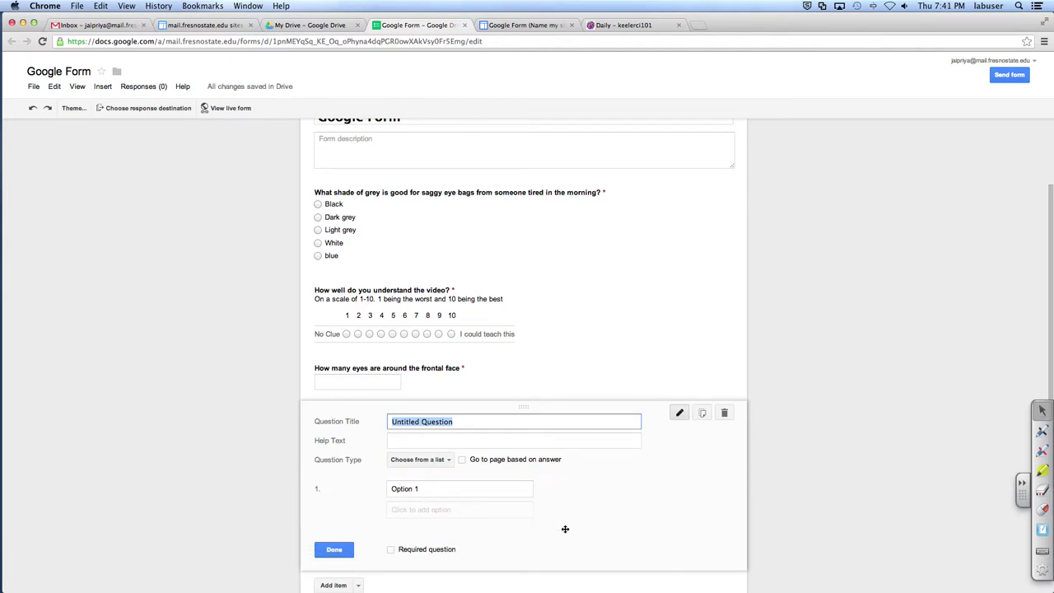
text(W)
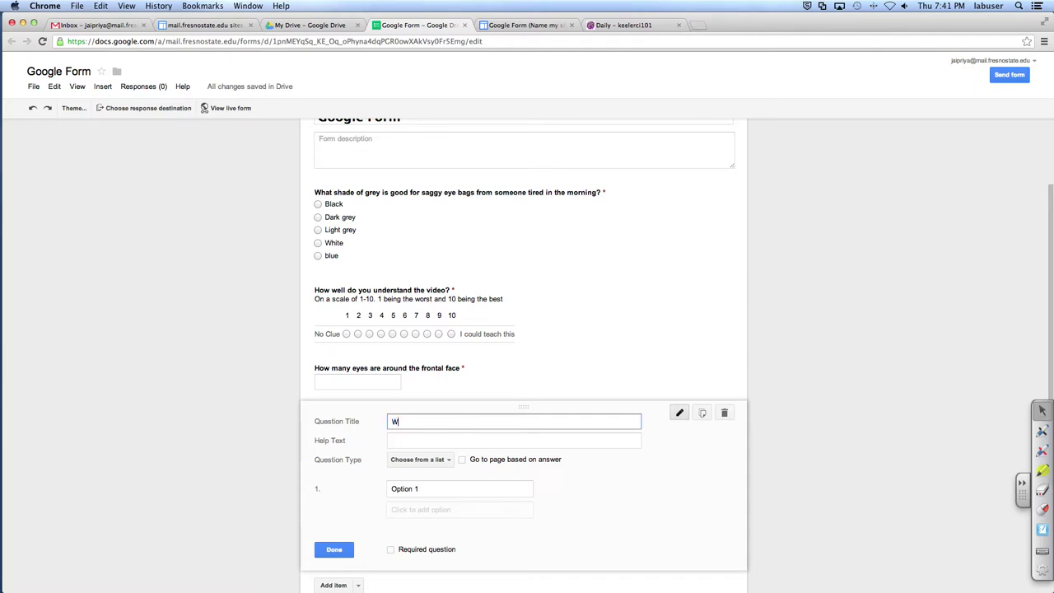
text(hat type of pencil do you use to shade?)
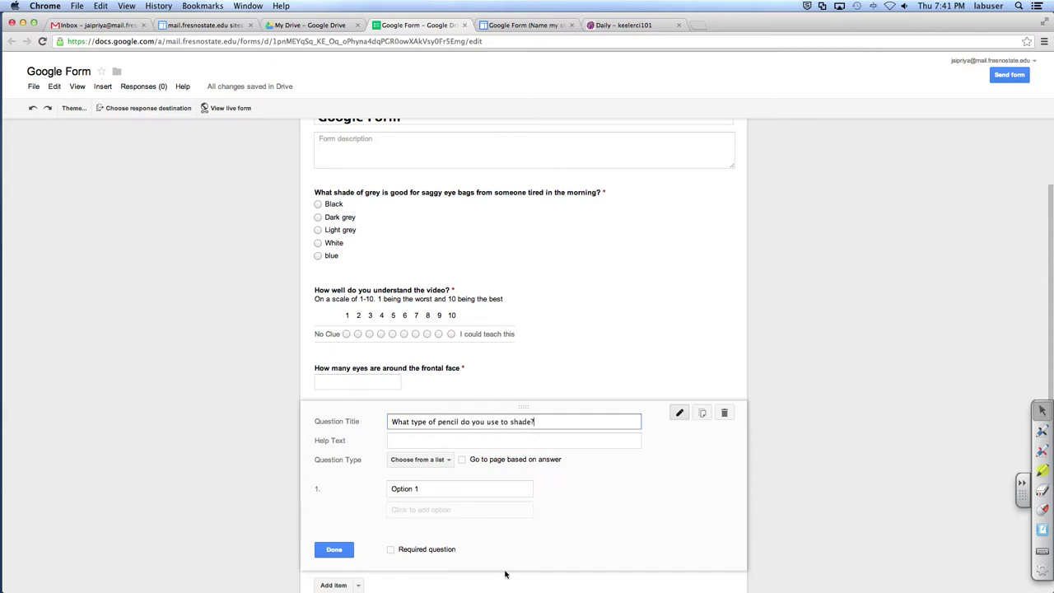
Step: Give the pencil question the options 4b, 2H, 6B, 4H and Other, and make it required
click(434, 488)
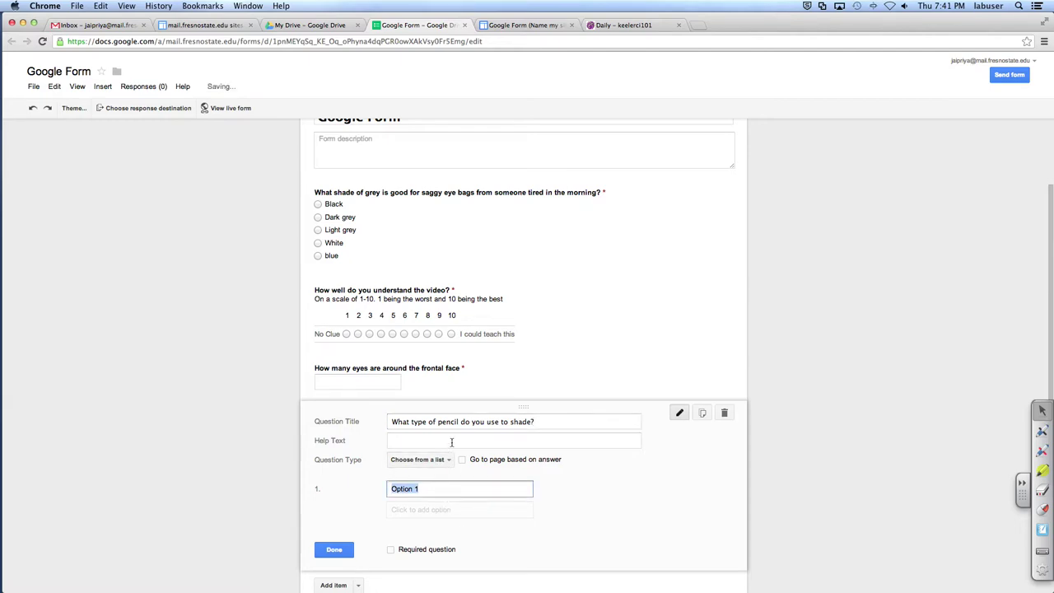
text(4b)
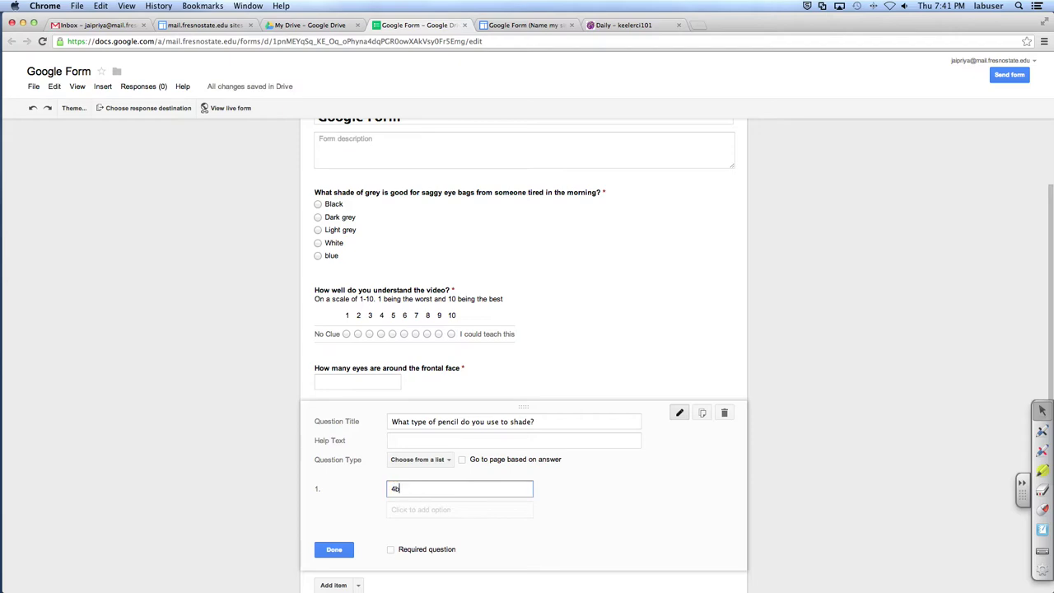
click(419, 510)
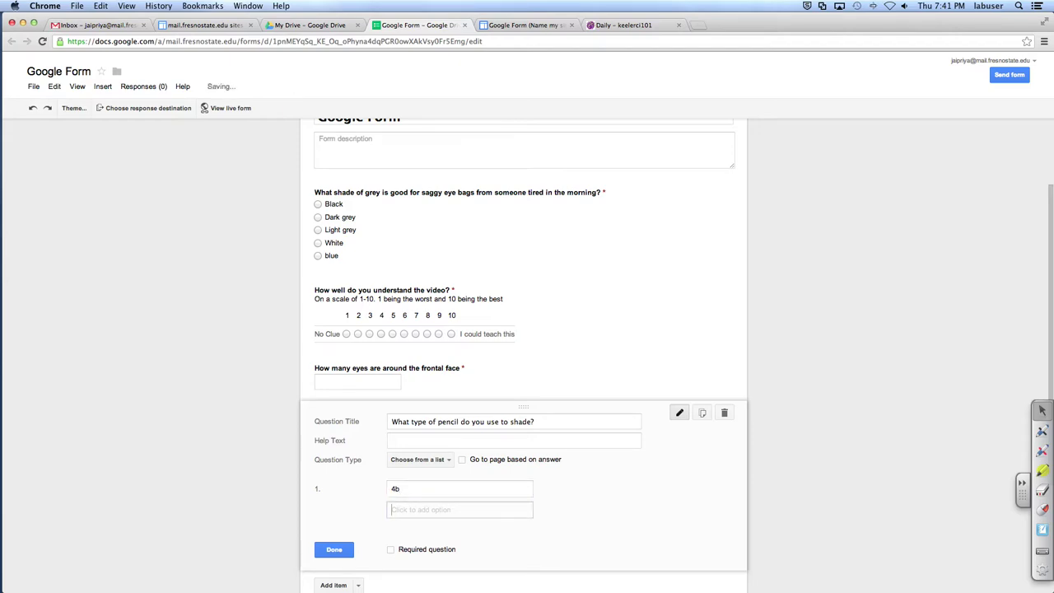
text(2H)
key(Return)
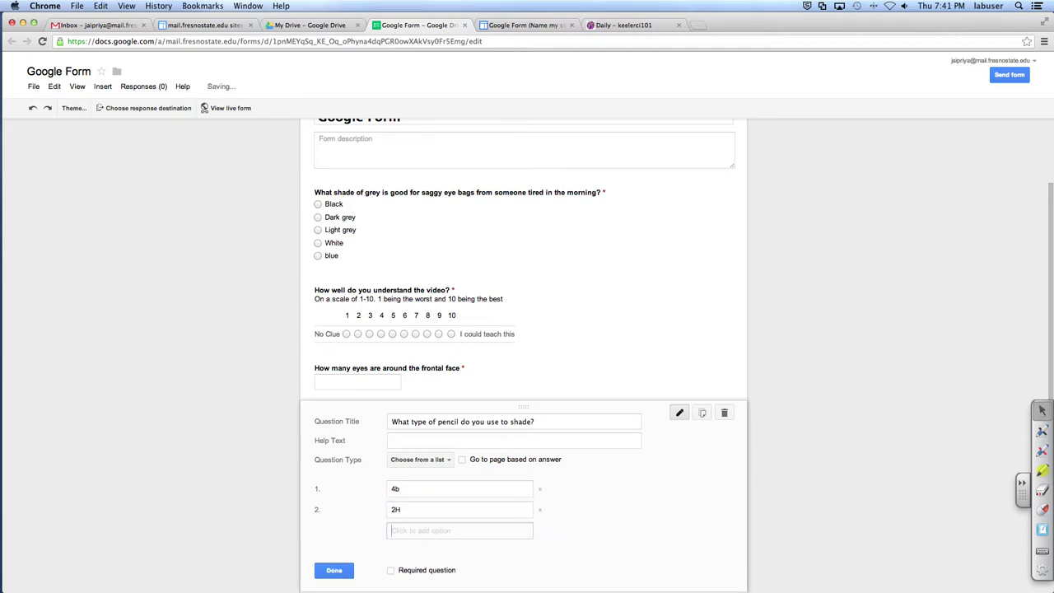
text(6B)
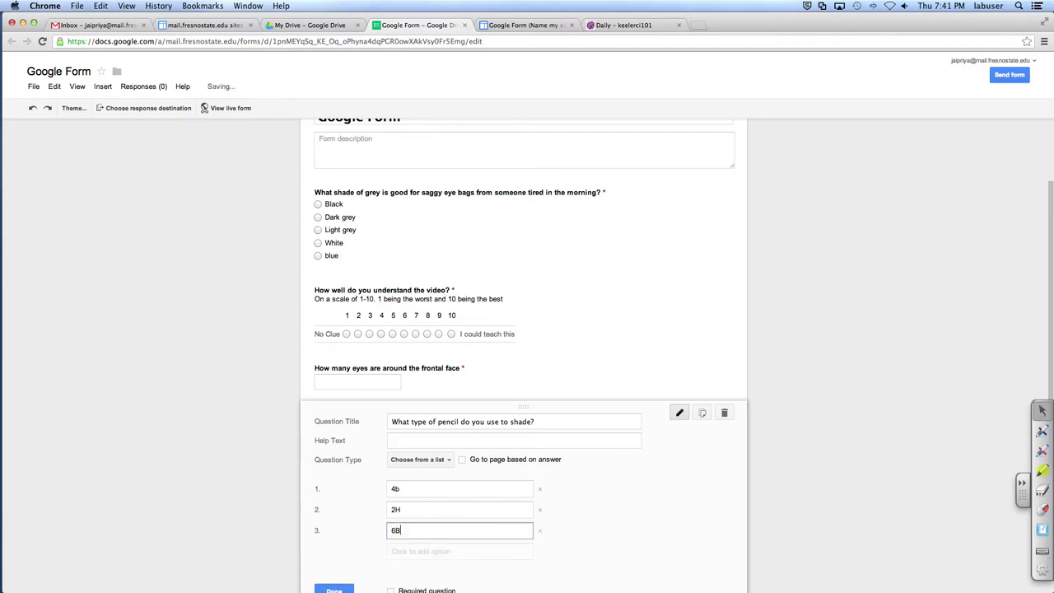
key(Return)
text(4H)
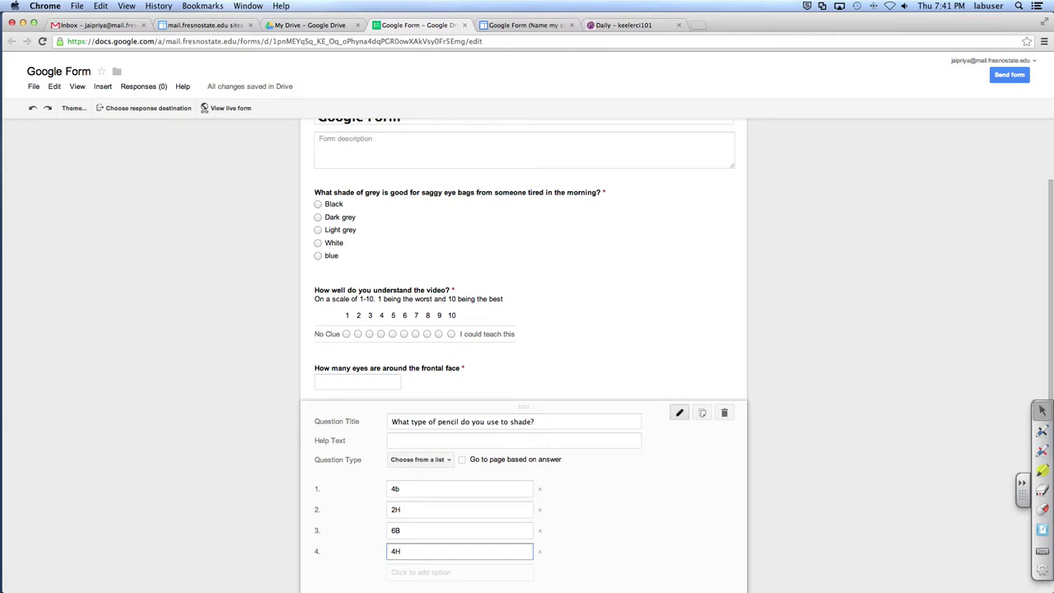
key(Return)
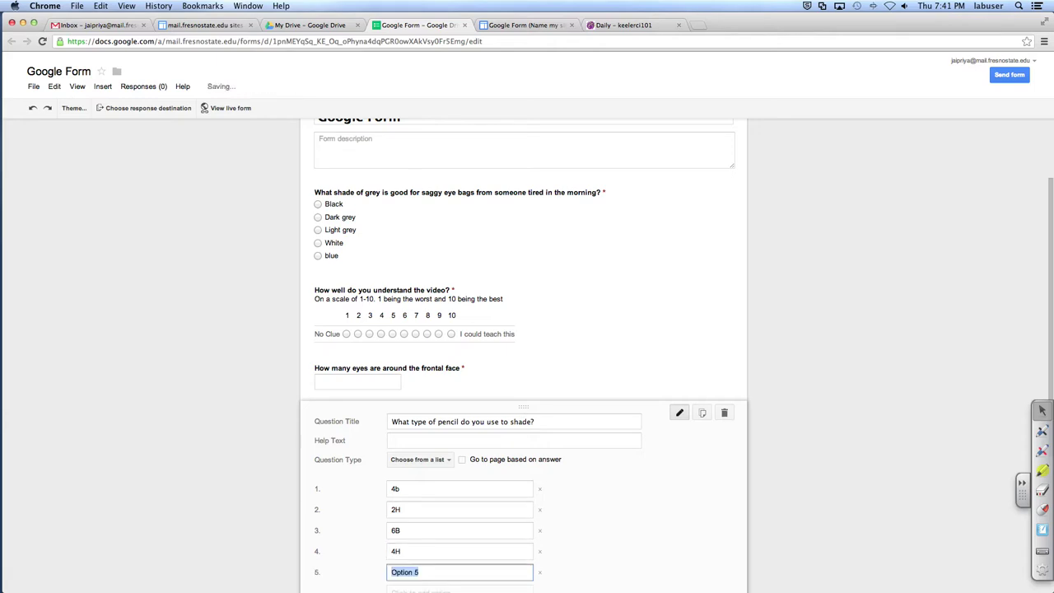
scroll(450, 418, down, 3)
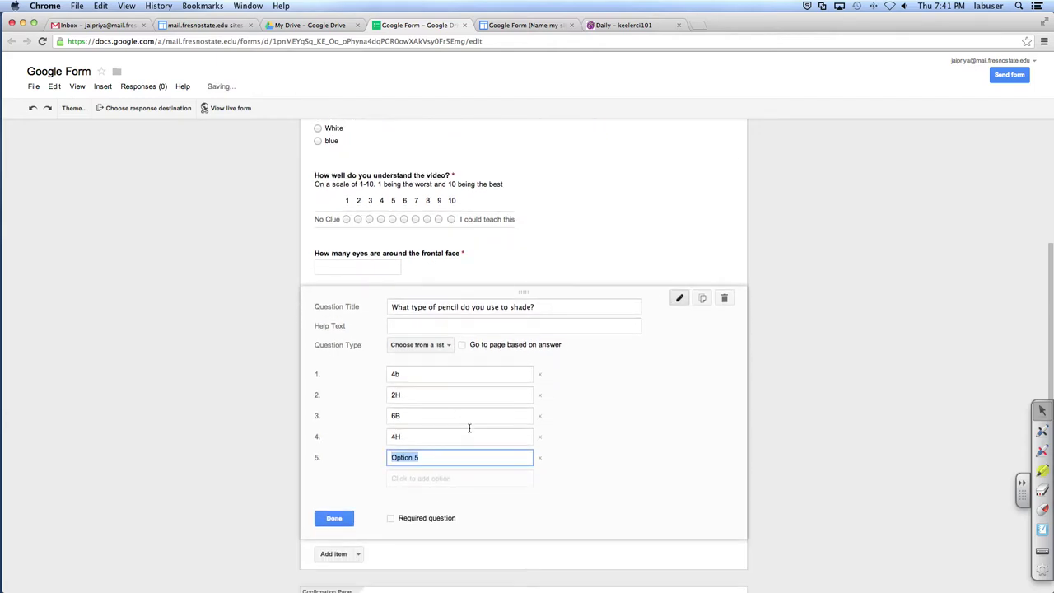
text(Other)
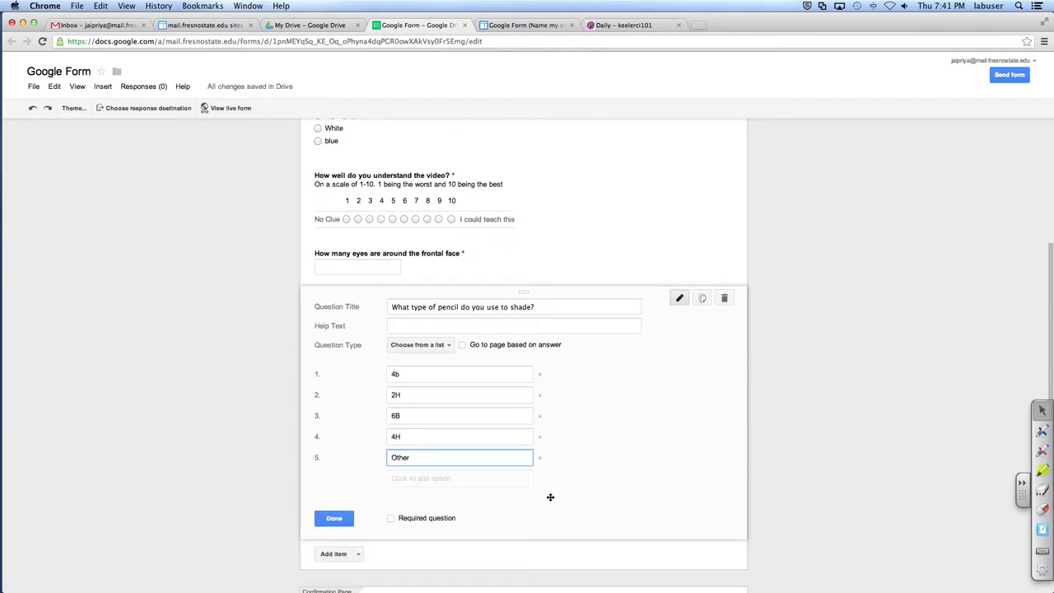
click(390, 519)
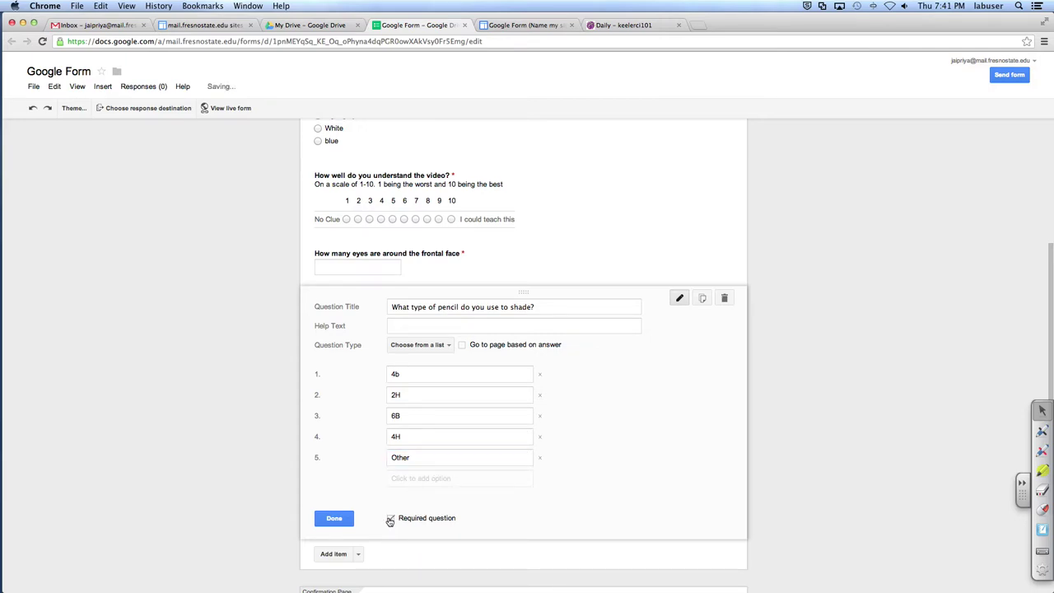
click(334, 517)
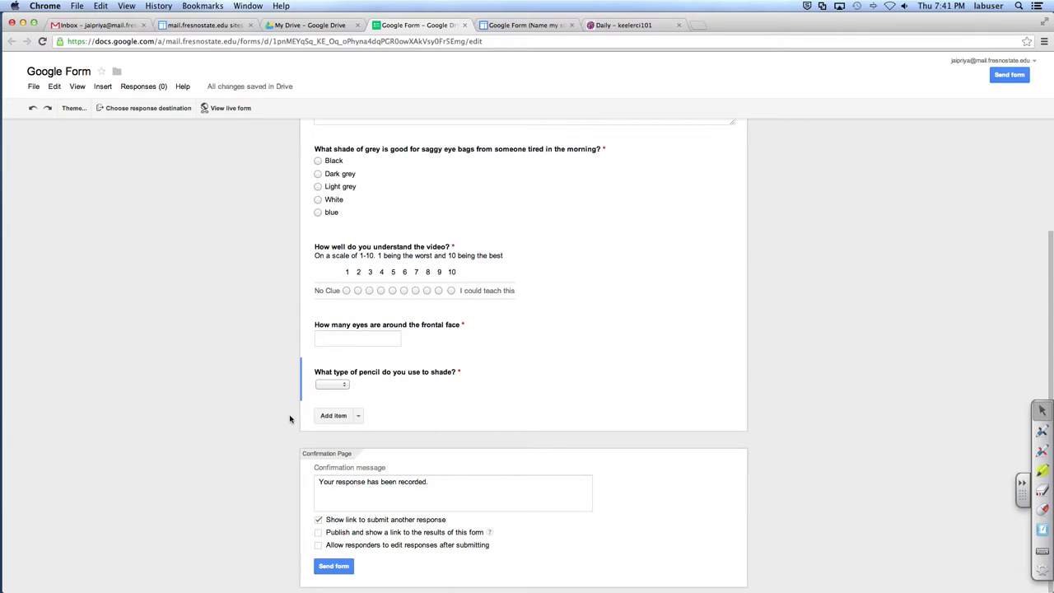
Step: Add a required Text question titled 'First name'
click(358, 415)
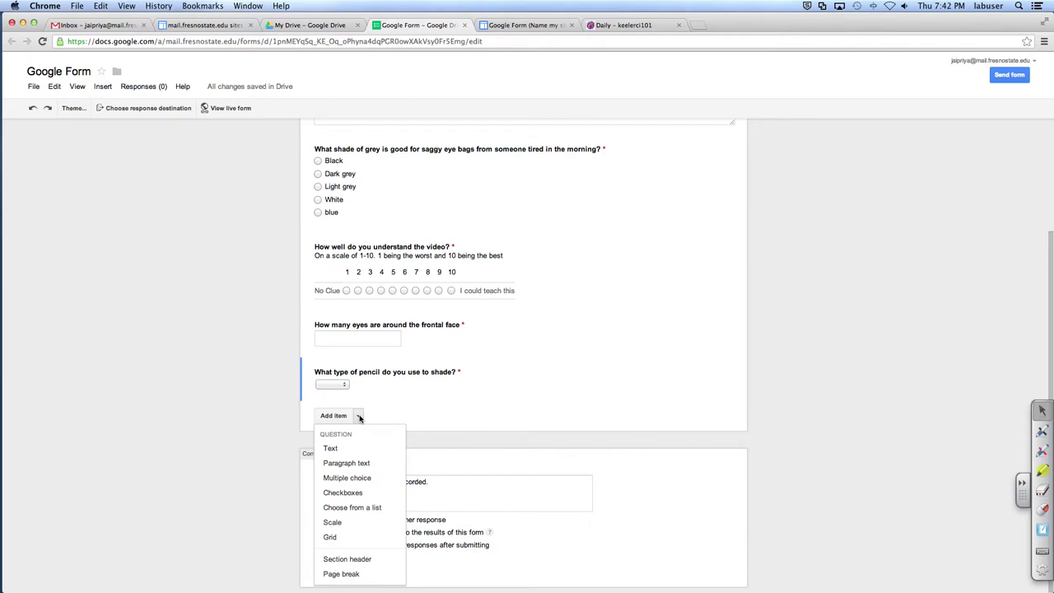
click(331, 448)
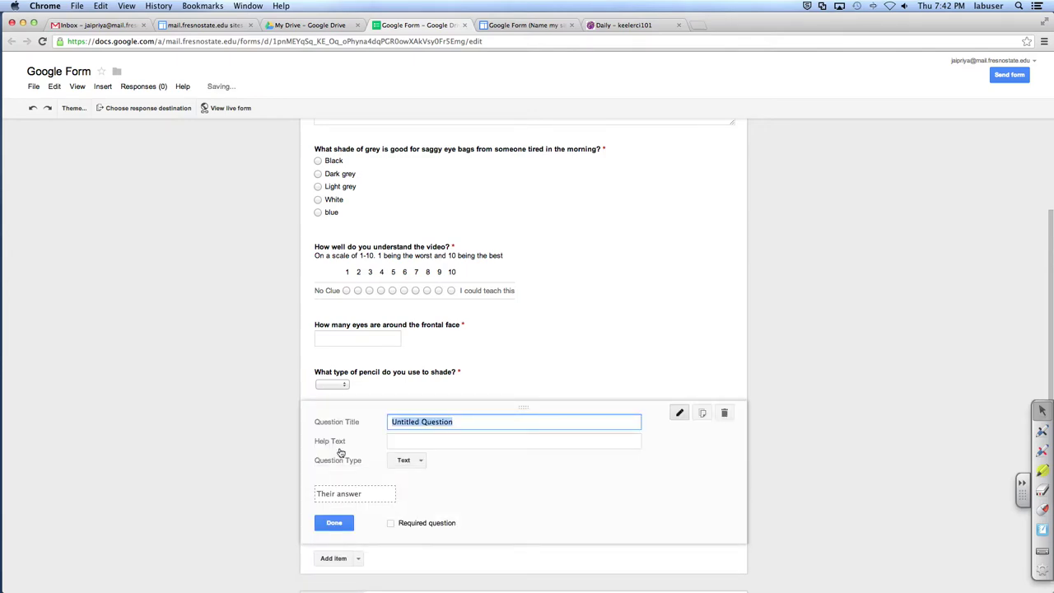
key(BackSpace)
text(First name)
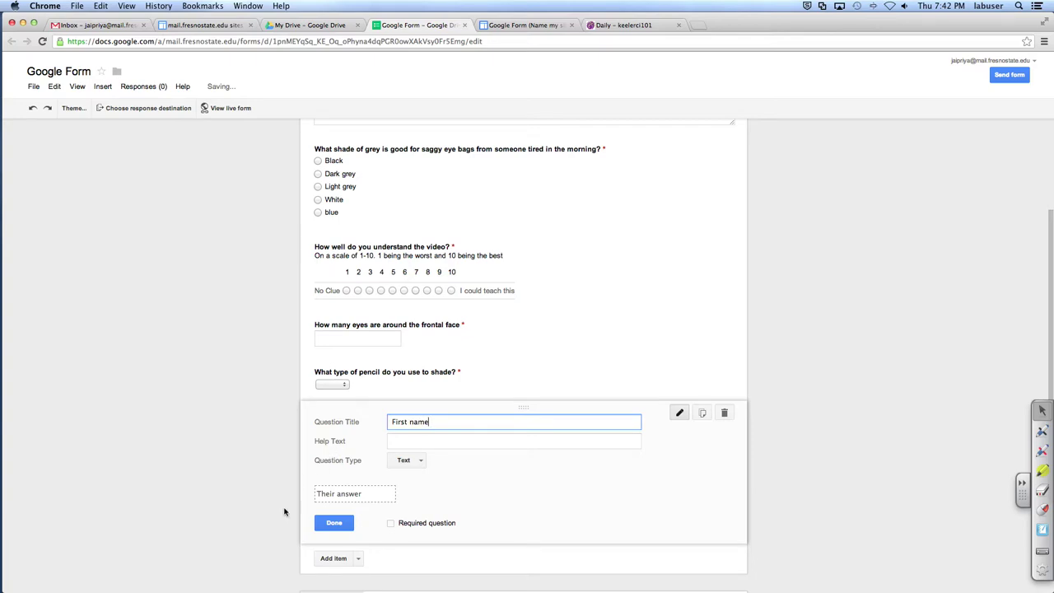
click(390, 522)
click(333, 521)
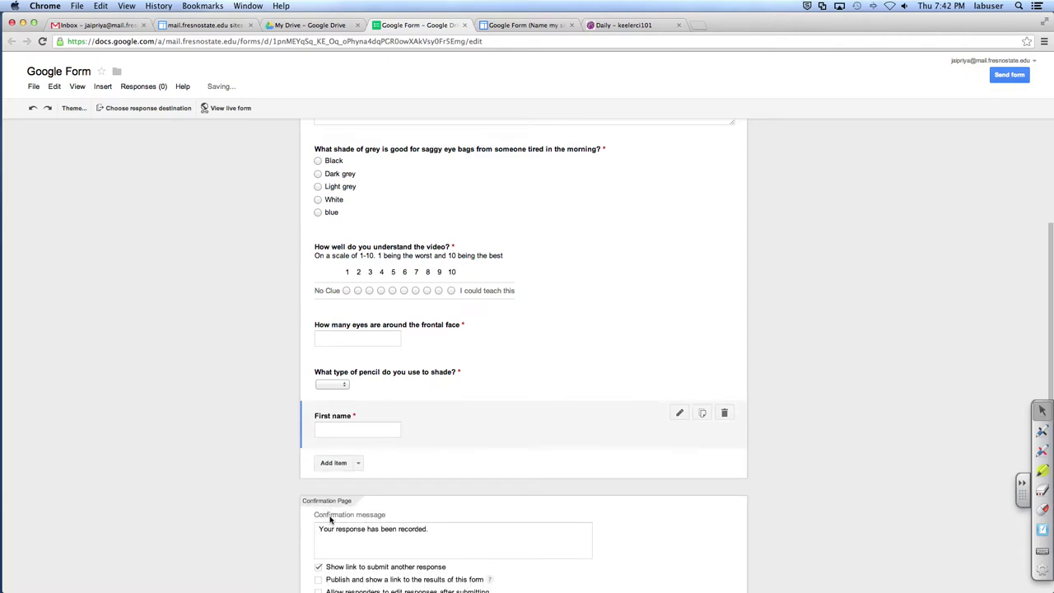
Step: Add a required Text question titled 'Last Name'
click(359, 463)
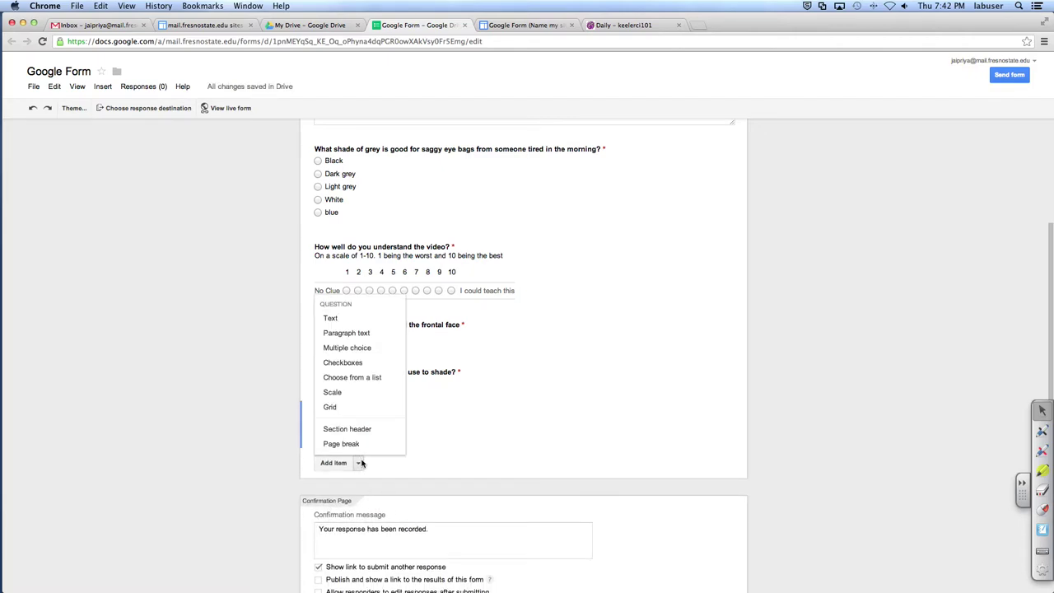
click(387, 319)
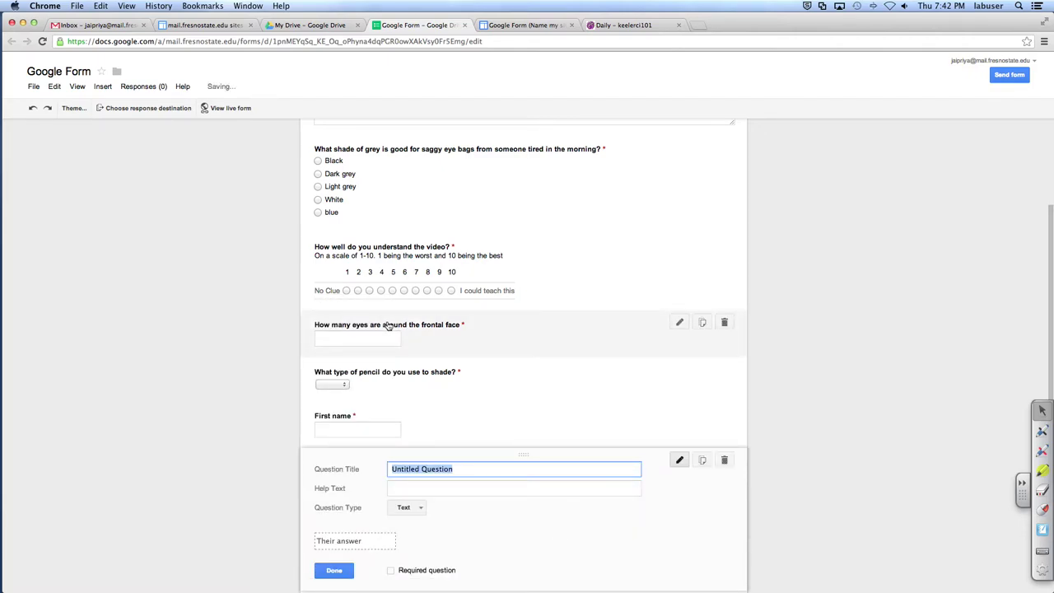
text(Last Nae)
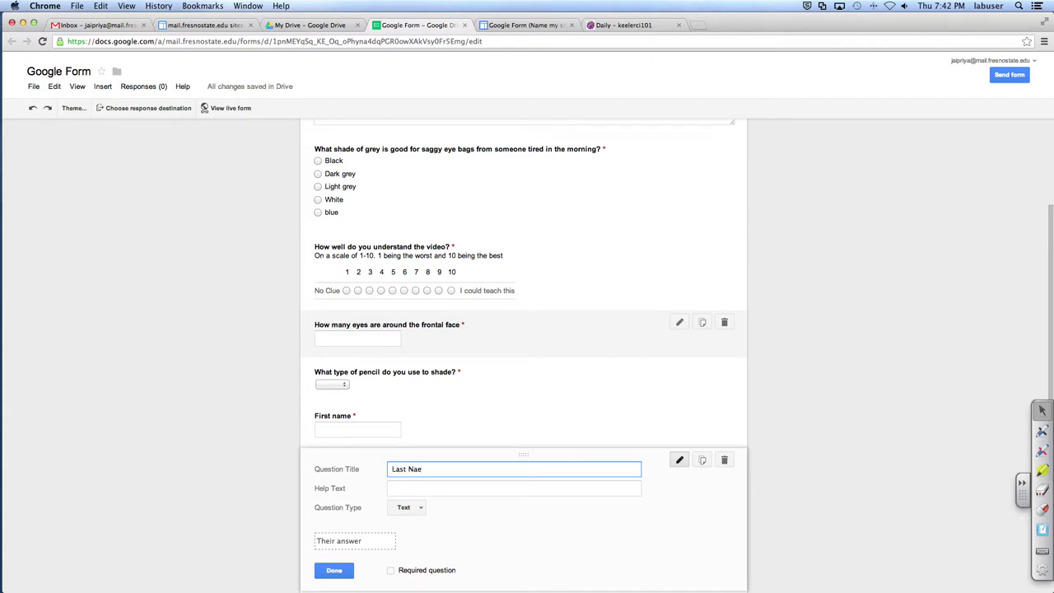
key(BackSpace)
text(me)
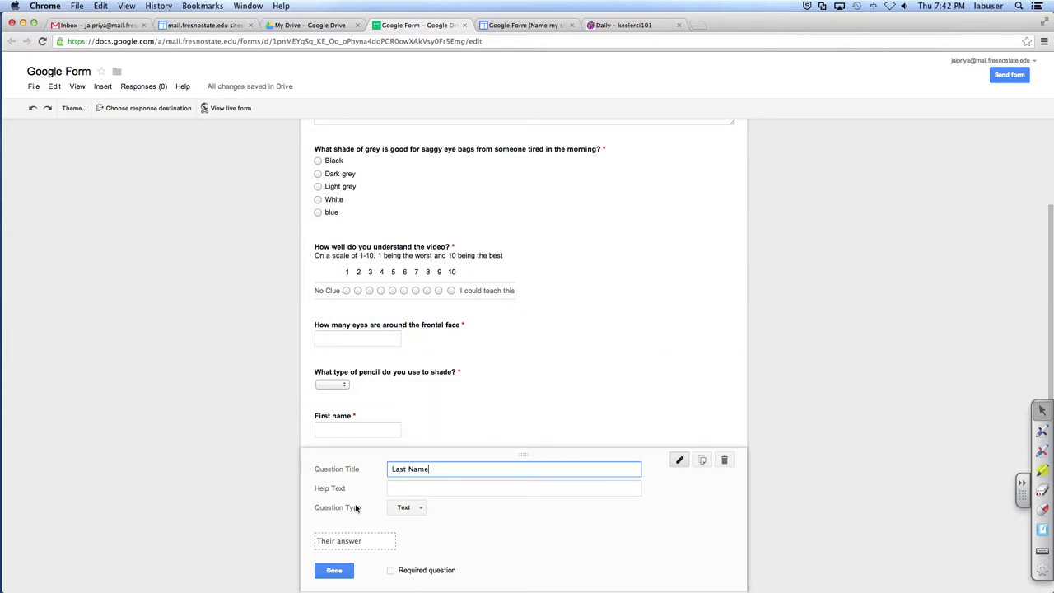
click(329, 573)
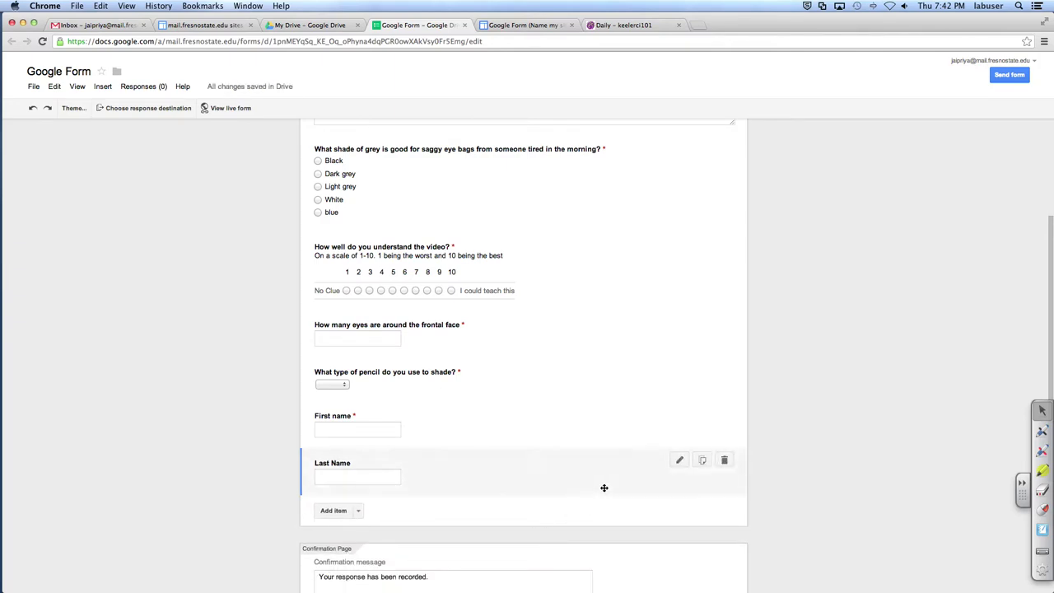
click(679, 459)
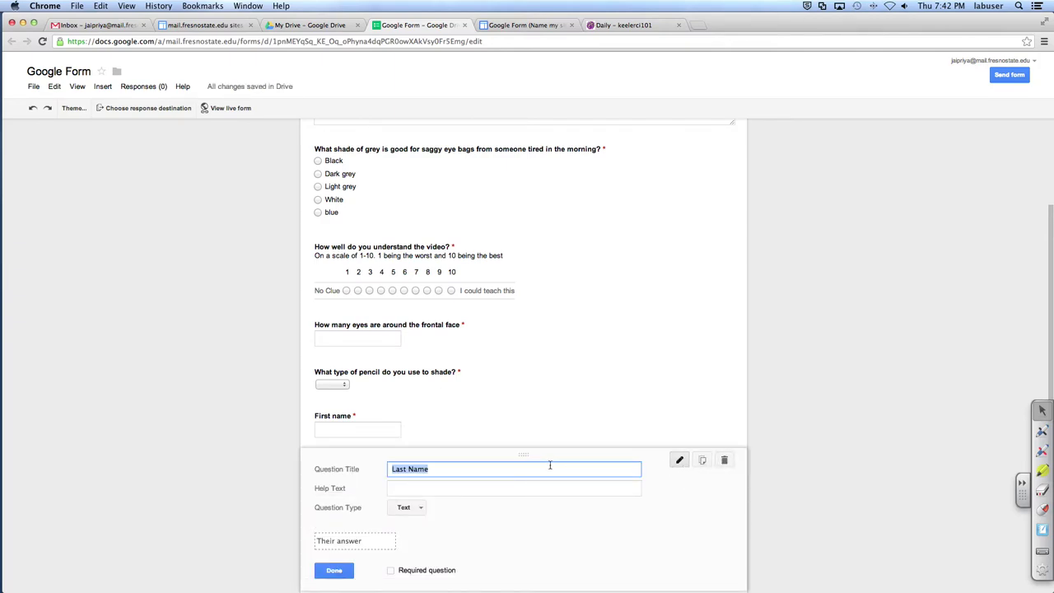
click(391, 569)
click(334, 570)
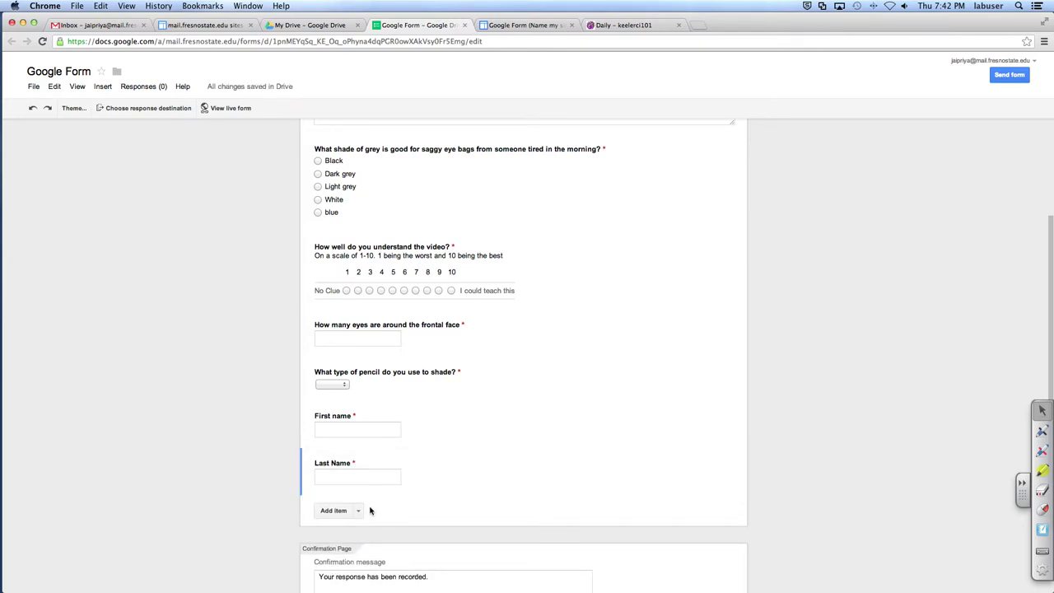
Step: Add a required Text question titled 'Teacher's name'
click(358, 510)
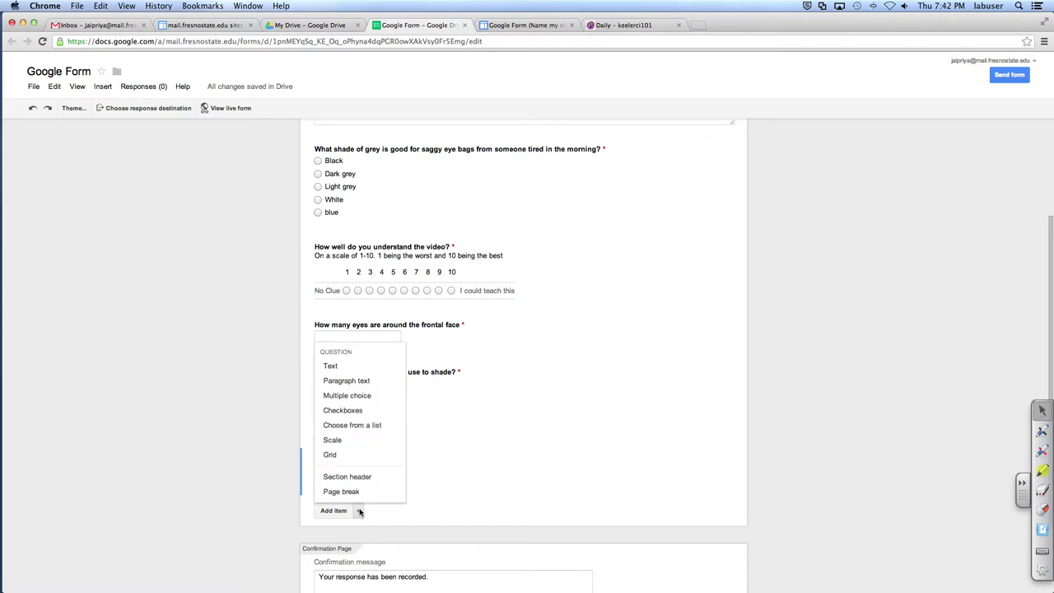
click(375, 372)
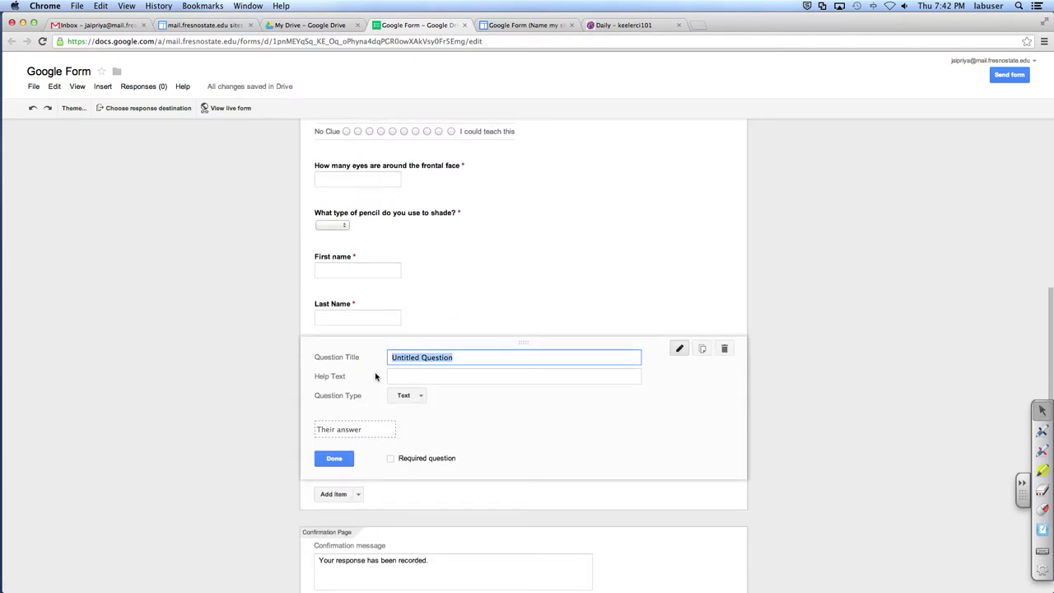
text(Teacher's name)
click(391, 460)
click(344, 458)
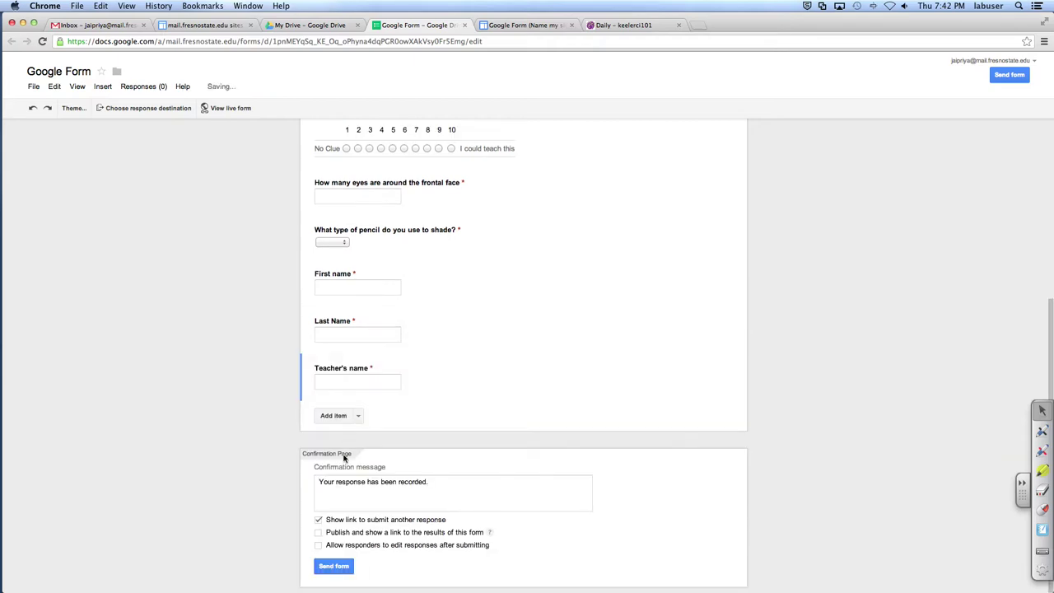
Step: Add a short-answer 'Email address' question, fix the 'addresss' typo, and make it required
click(358, 417)
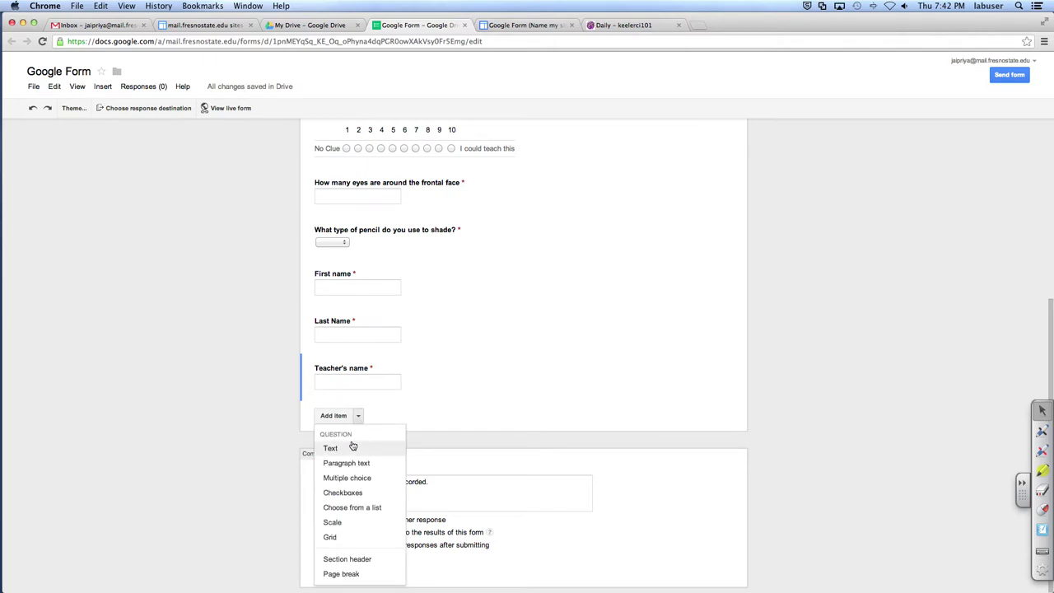
click(352, 446)
text(Email addresss)
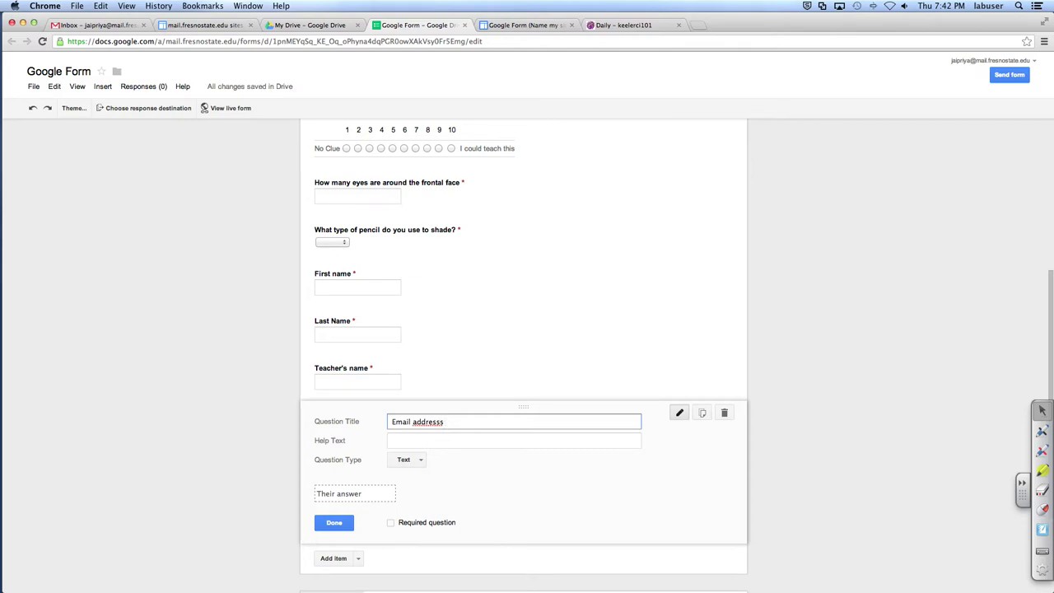
click(428, 422)
right_click(428, 422)
key(Escape)
right_click(428, 422)
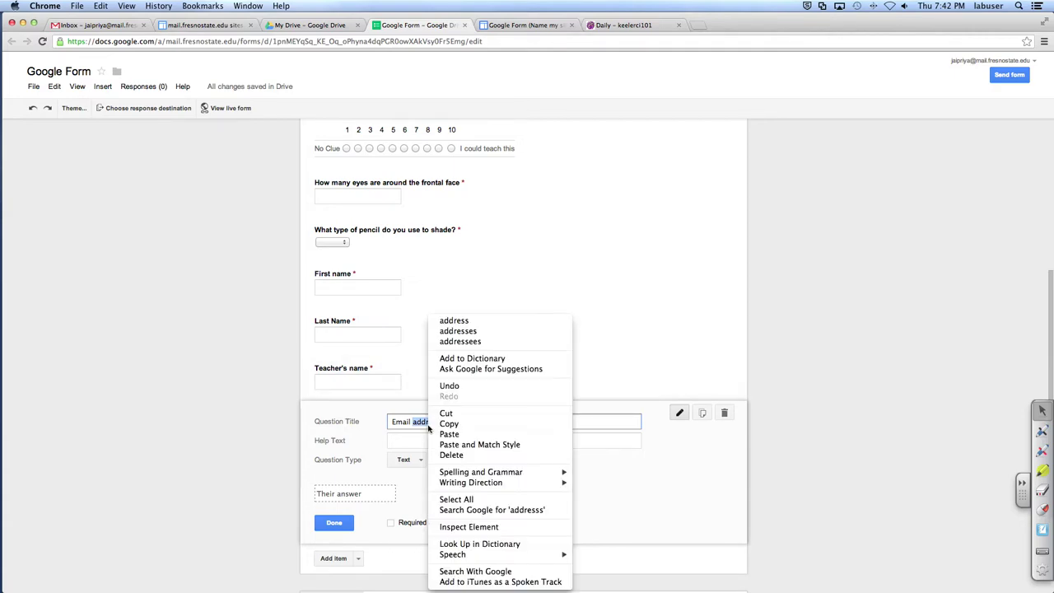
click(500, 321)
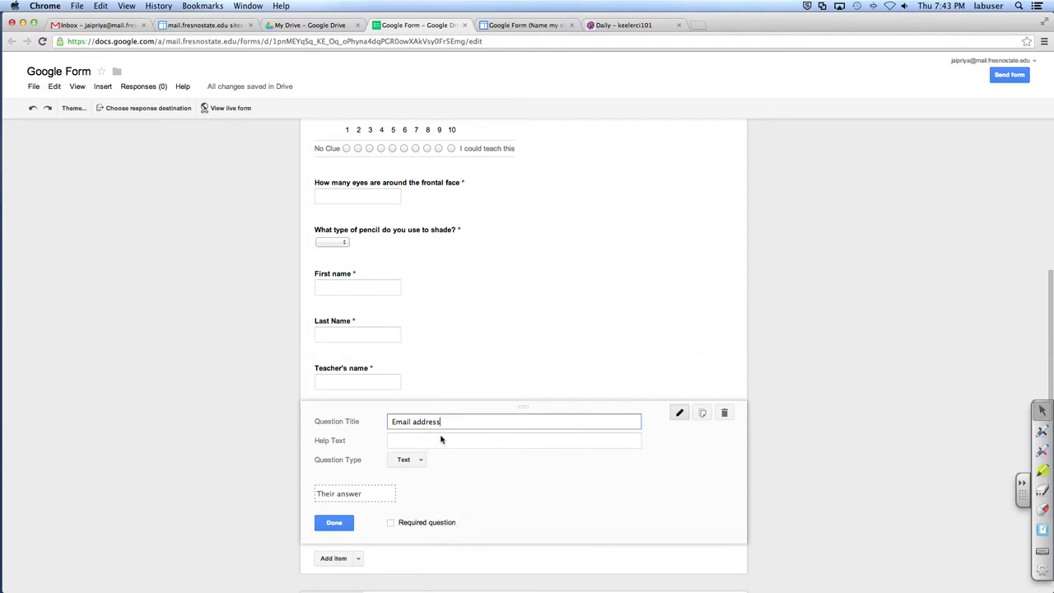
click(398, 525)
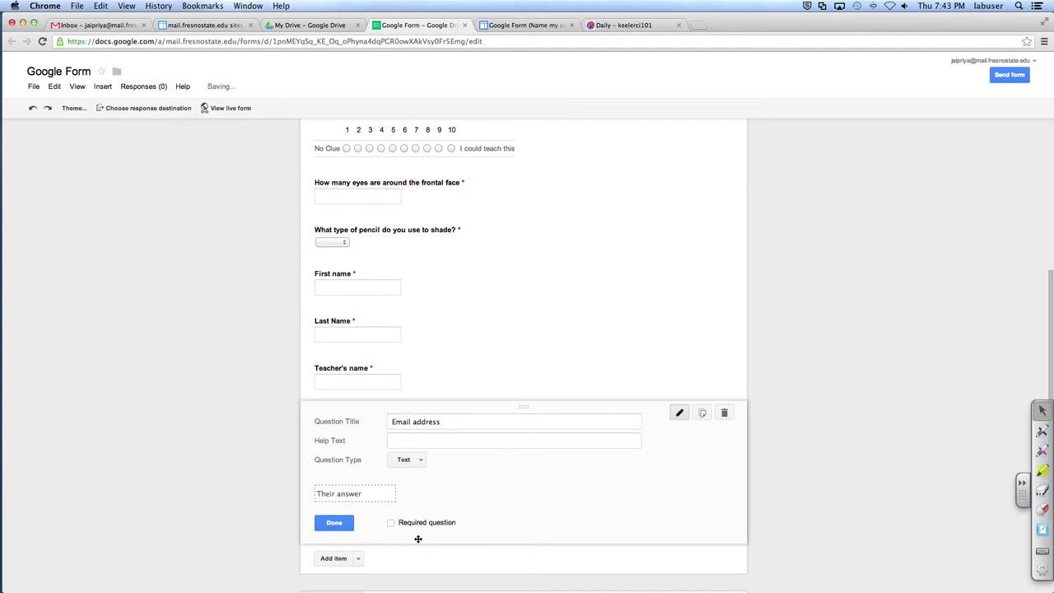
click(393, 525)
click(345, 523)
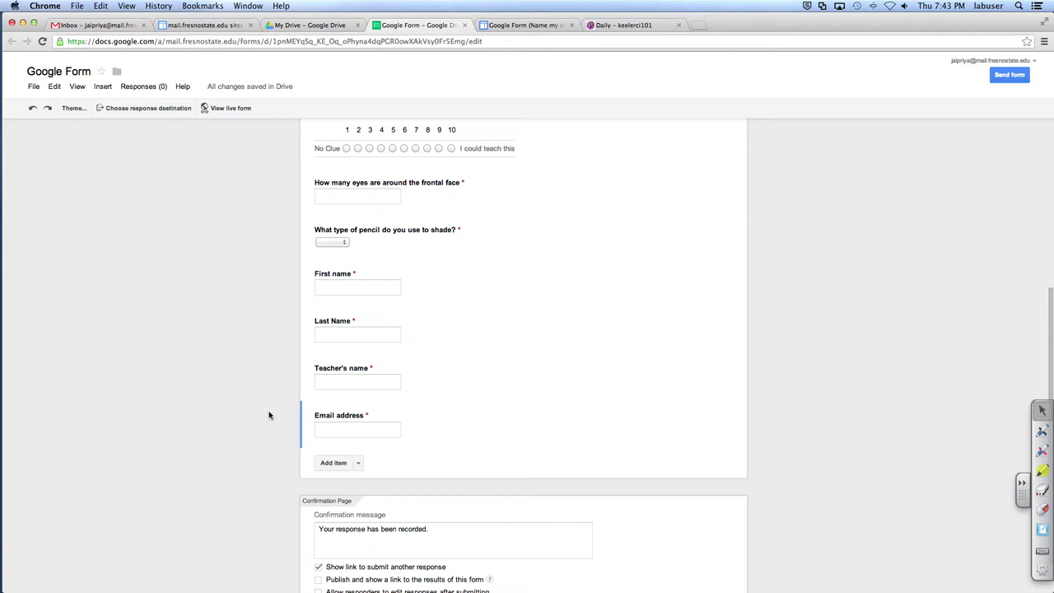
Step: Send form responses to a new spreadsheet, always creating a new spreadsheet
click(164, 113)
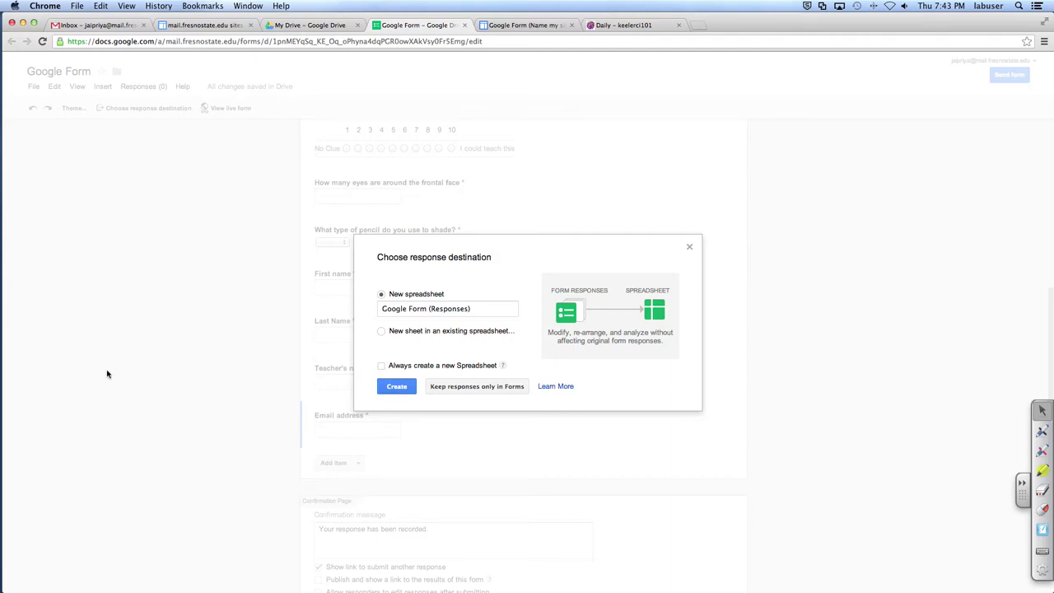
click(422, 366)
click(405, 393)
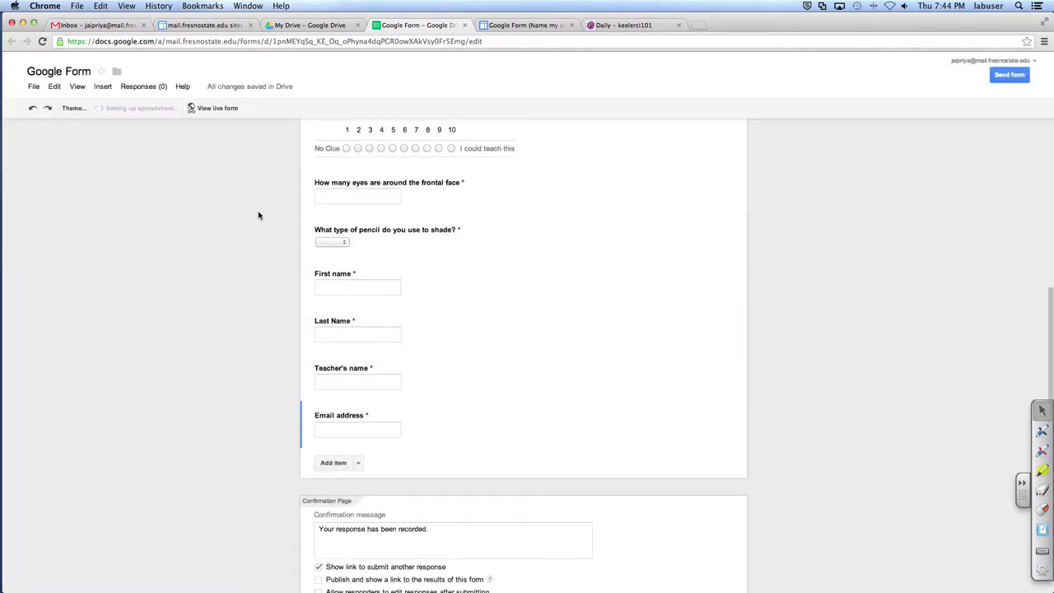
Step: Check the Responses options, then open the live form in a new tab
click(132, 89)
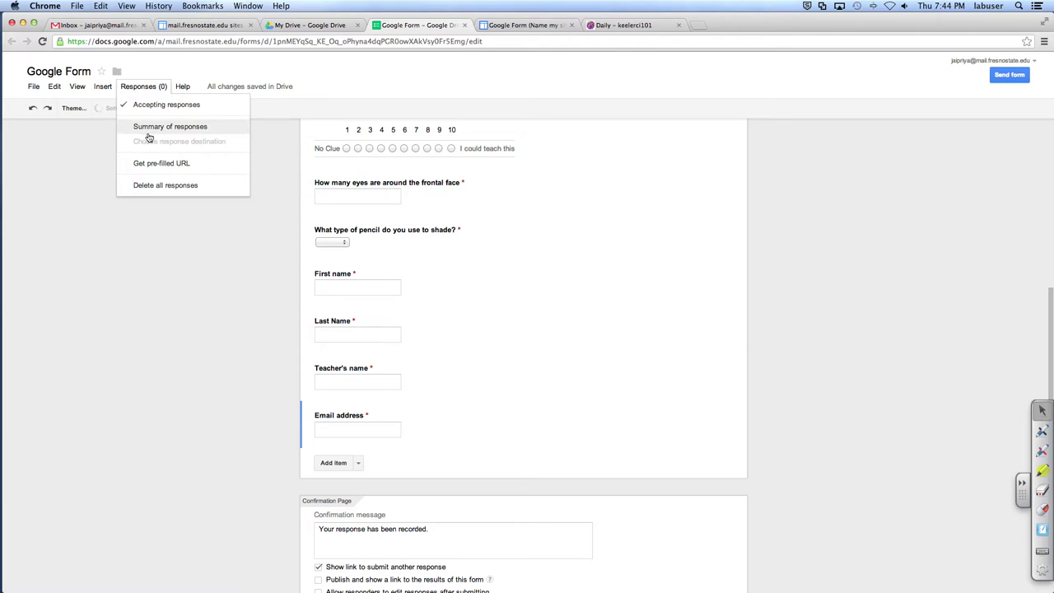
click(202, 289)
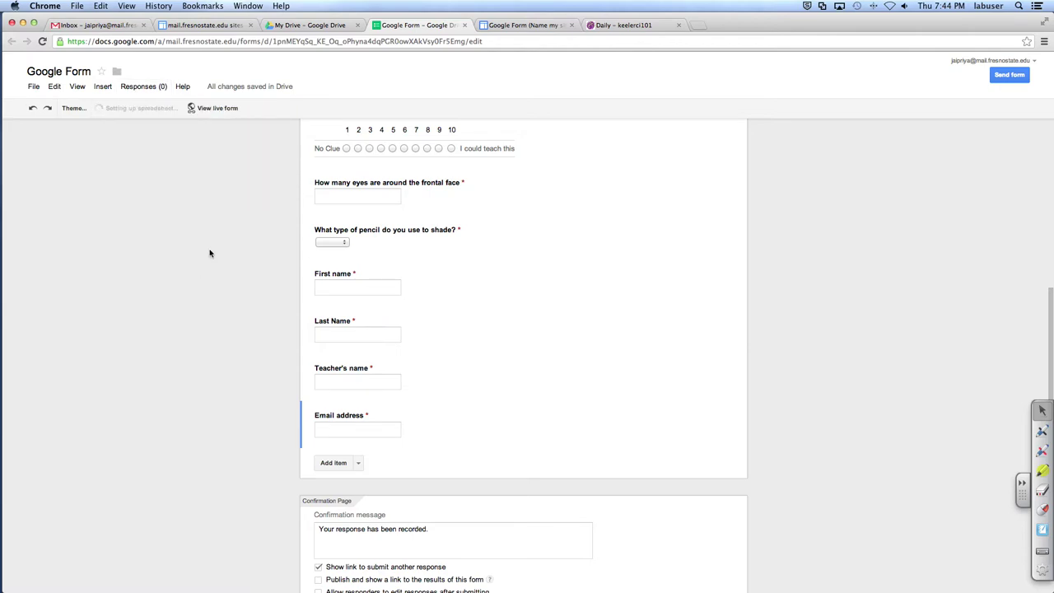
click(223, 116)
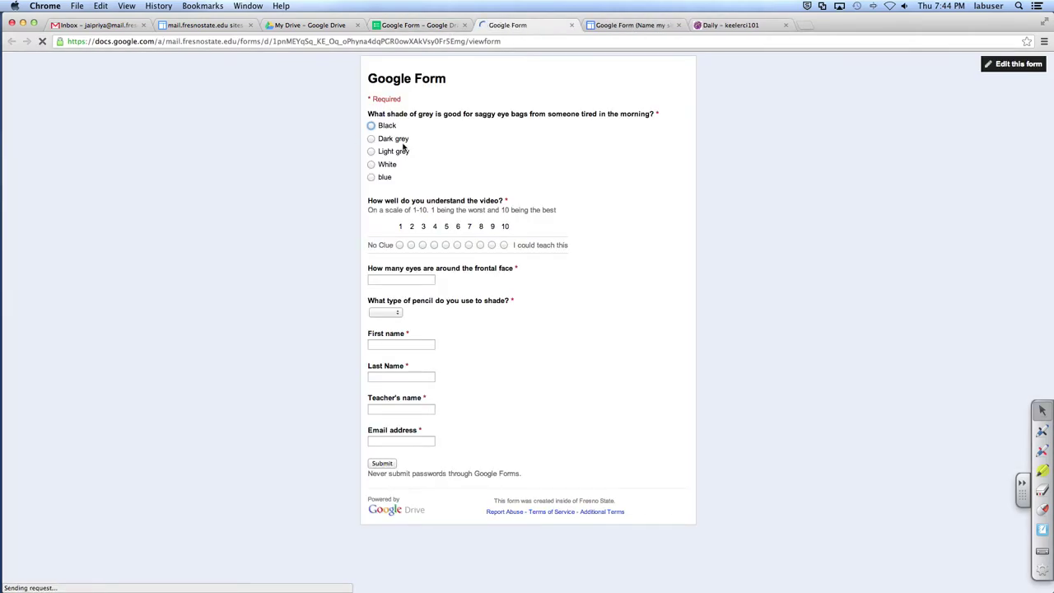
Step: Answer the quiz with Dark grey, understanding 4, 6 eyes and a 2H pencil
click(370, 138)
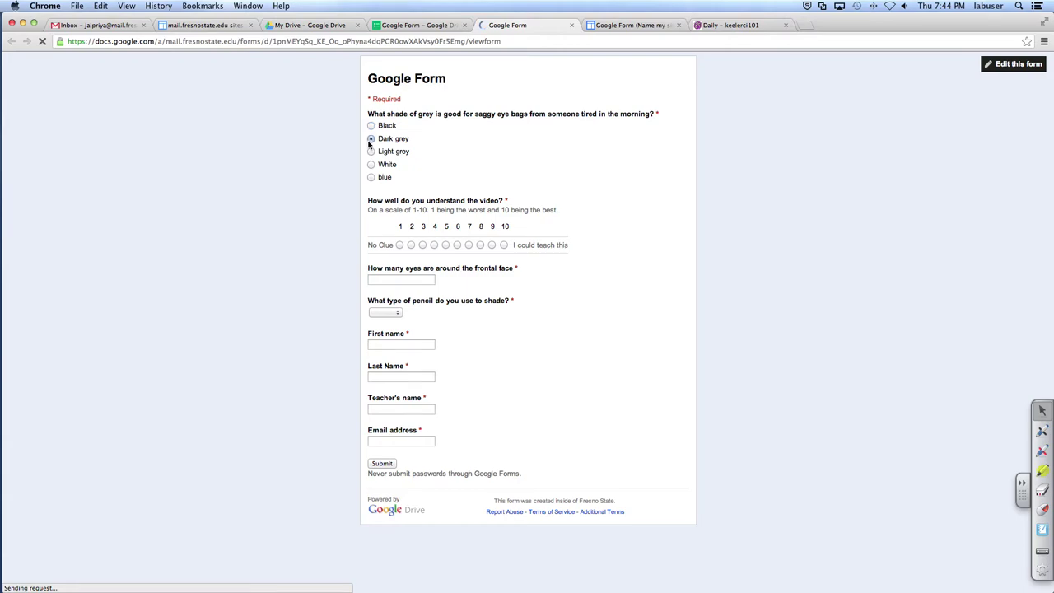
click(433, 245)
click(400, 281)
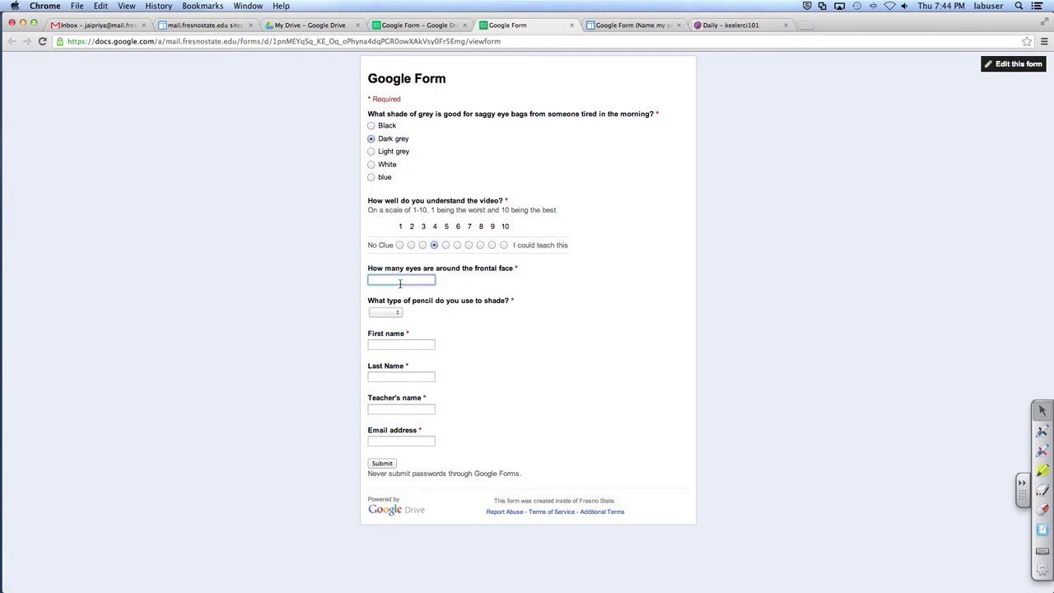
text(6)
click(384, 312)
click(380, 323)
Step: Fill in the student's first and last name, teacher's name and e-mail, then submit
click(384, 346)
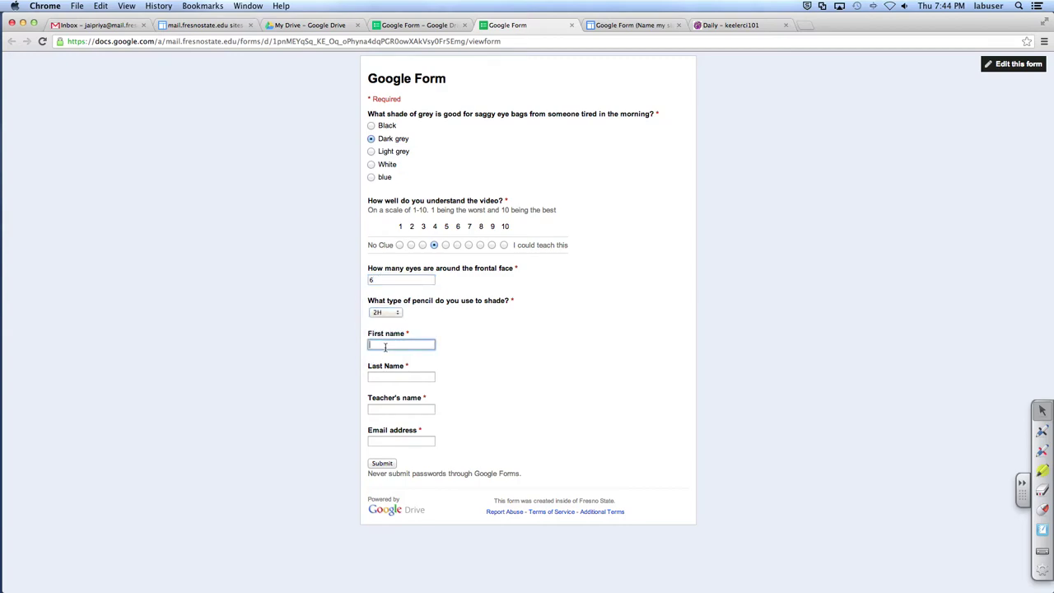
text(I)
text(A)
key(Tab)
text(Li)
key(shift+Tab)
text(ALICE)
key(Tab)
text(KEELER)
key(Tab)
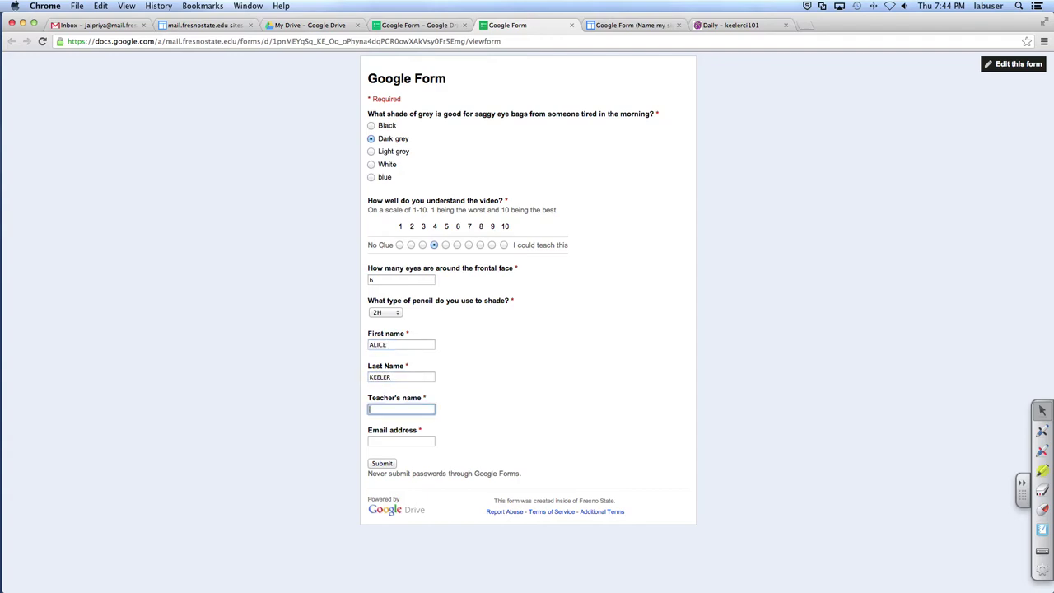
text(JAPRIYA)
key(Tab)
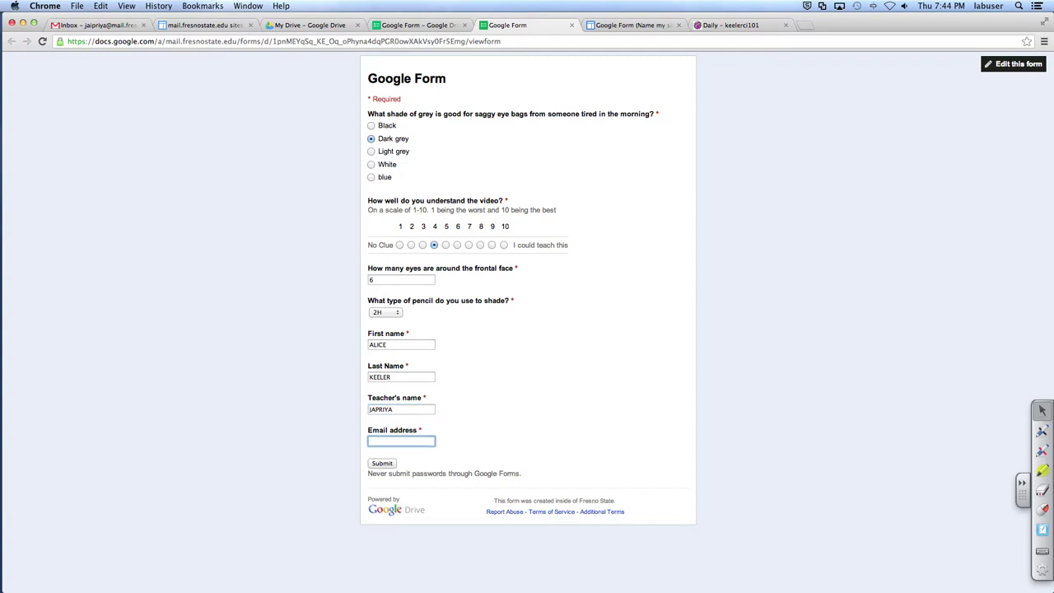
click(384, 464)
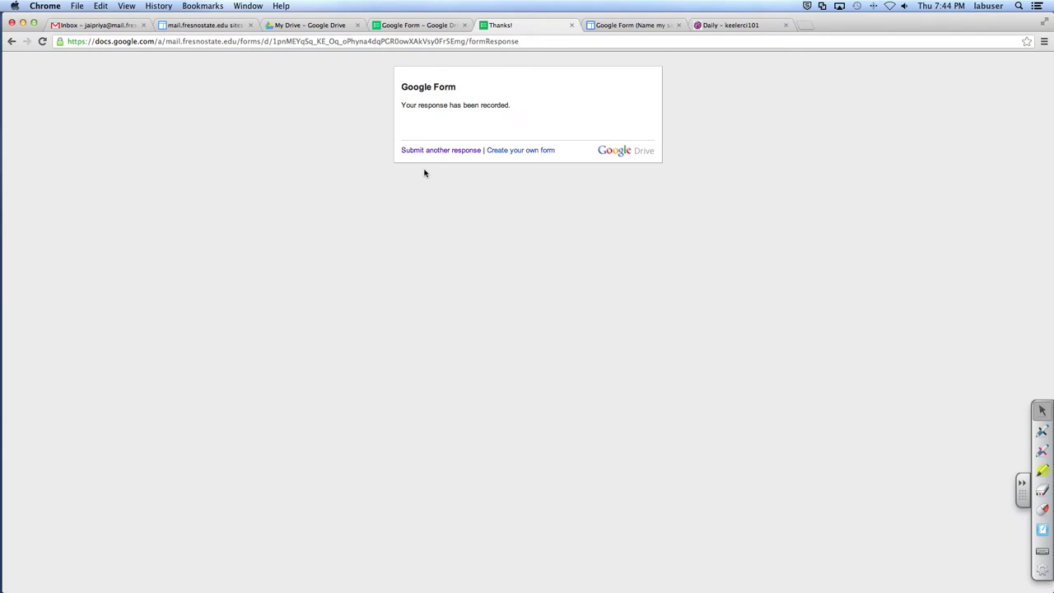
Step: Start another response: Light grey, understanding 1, 24236 eyes and a 6B pencil
click(423, 153)
click(370, 151)
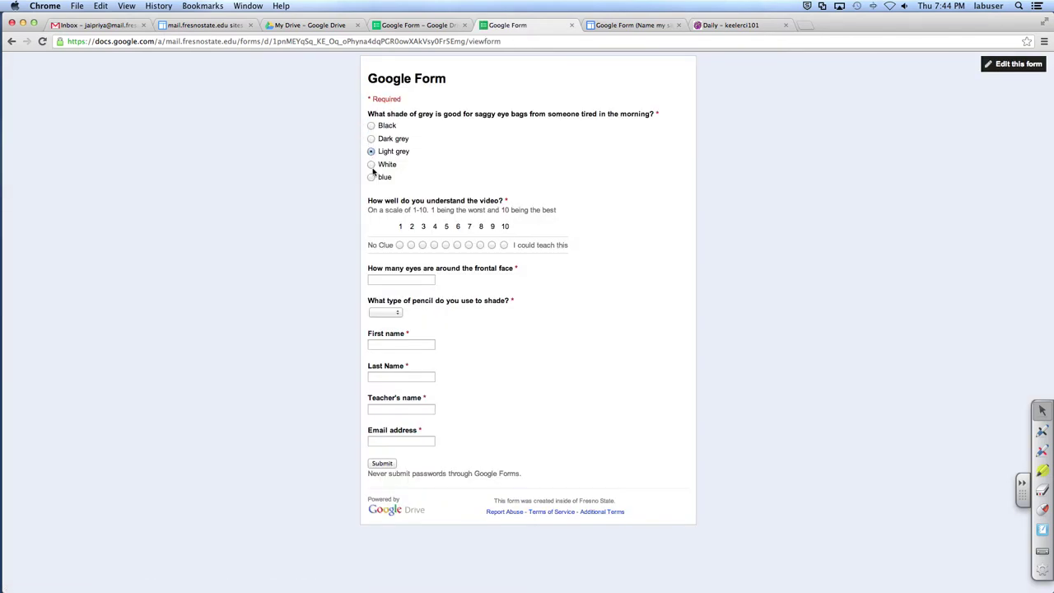
click(399, 245)
click(402, 280)
text(24236)
click(385, 312)
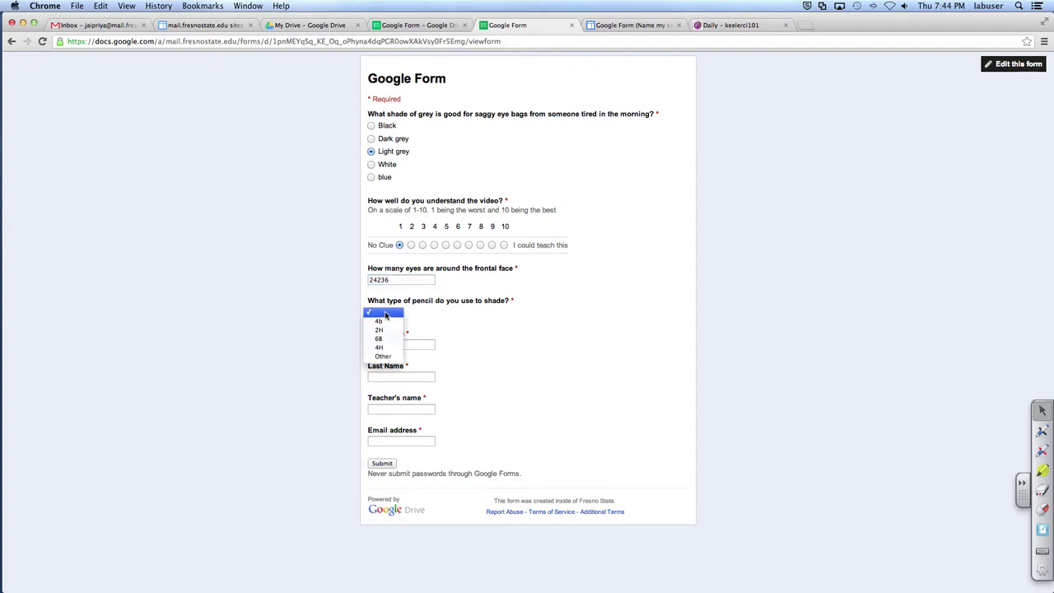
click(385, 398)
Step: Enter the second student's names, teacher's name and e-mail, submit, and close the confirmation
click(383, 345)
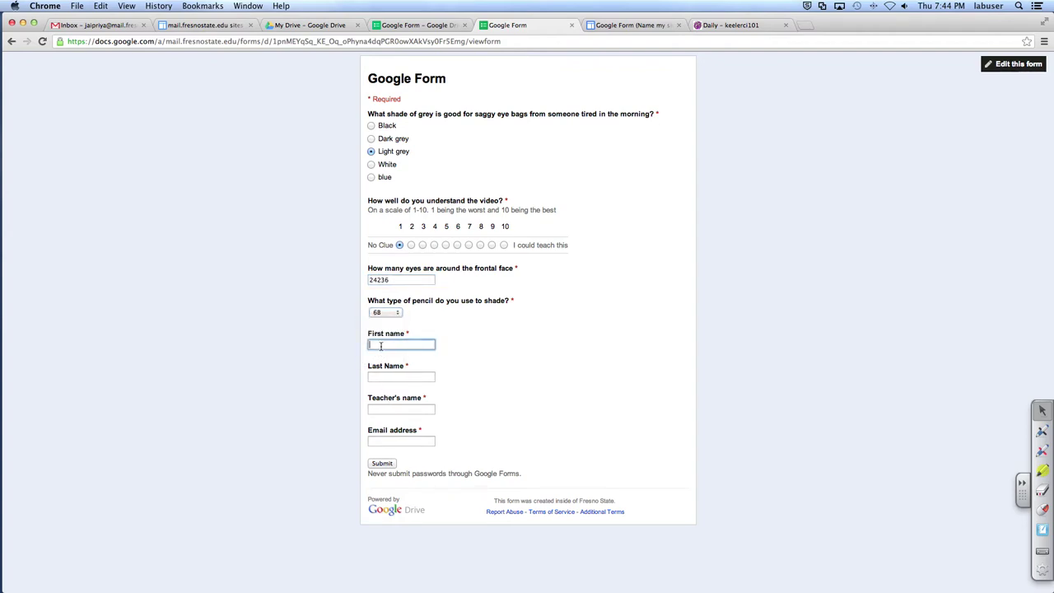
key(Tab)
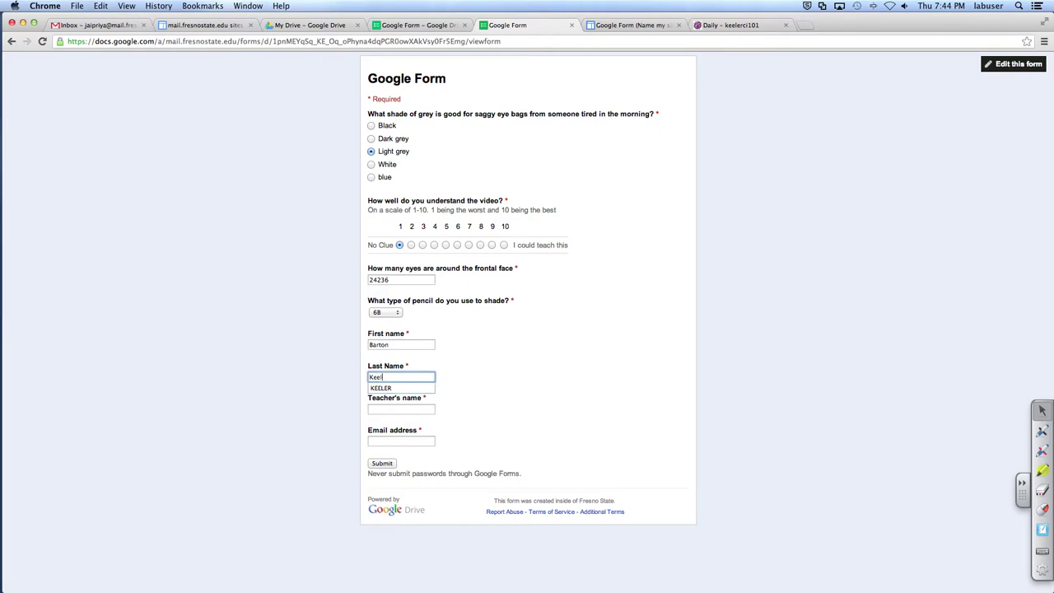
key(Tab)
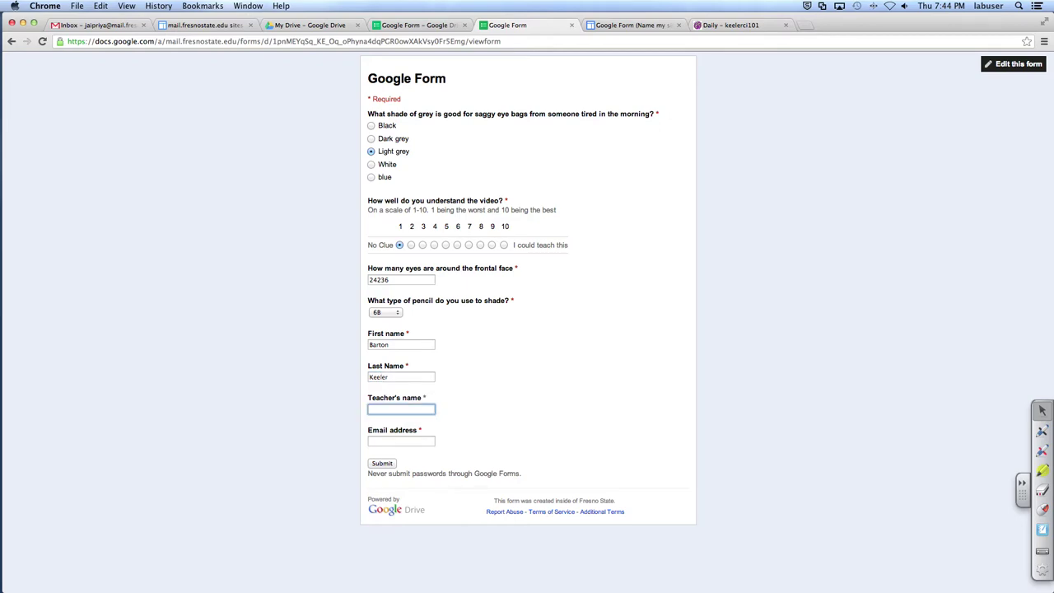
text(Jaipriya)
key(Tab)
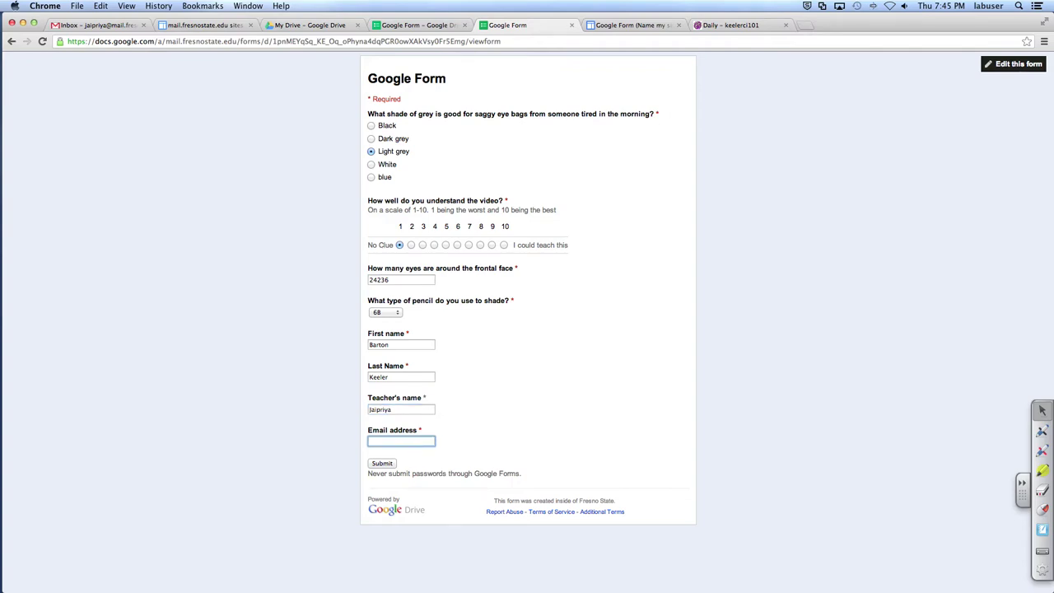
click(412, 443)
key(BackSpace)
click(389, 463)
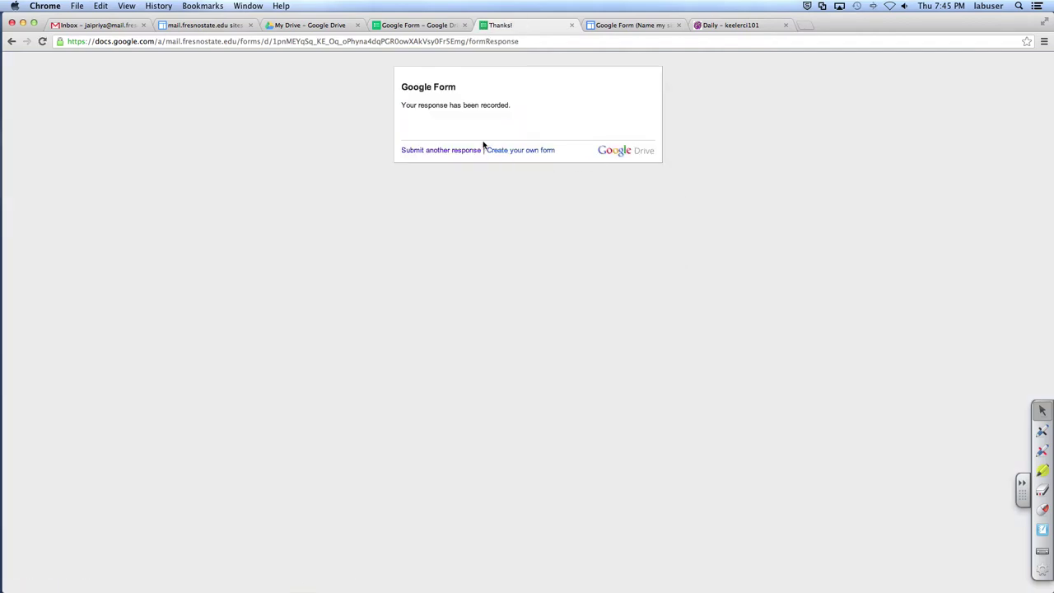
click(571, 25)
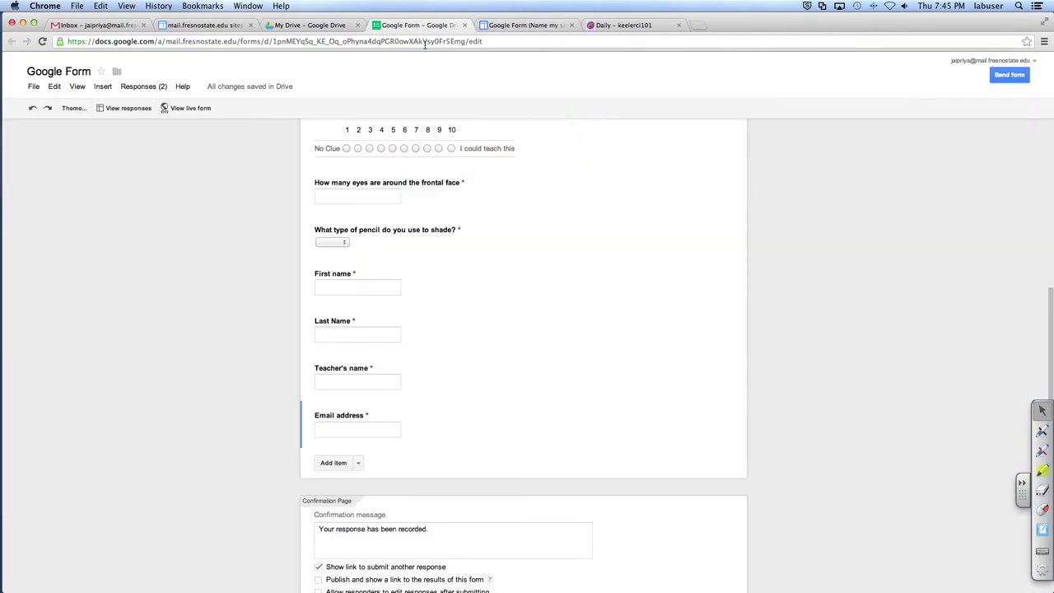
Step: Open the responses spreadsheet and add a 'feedback' heading in cell J1
click(127, 109)
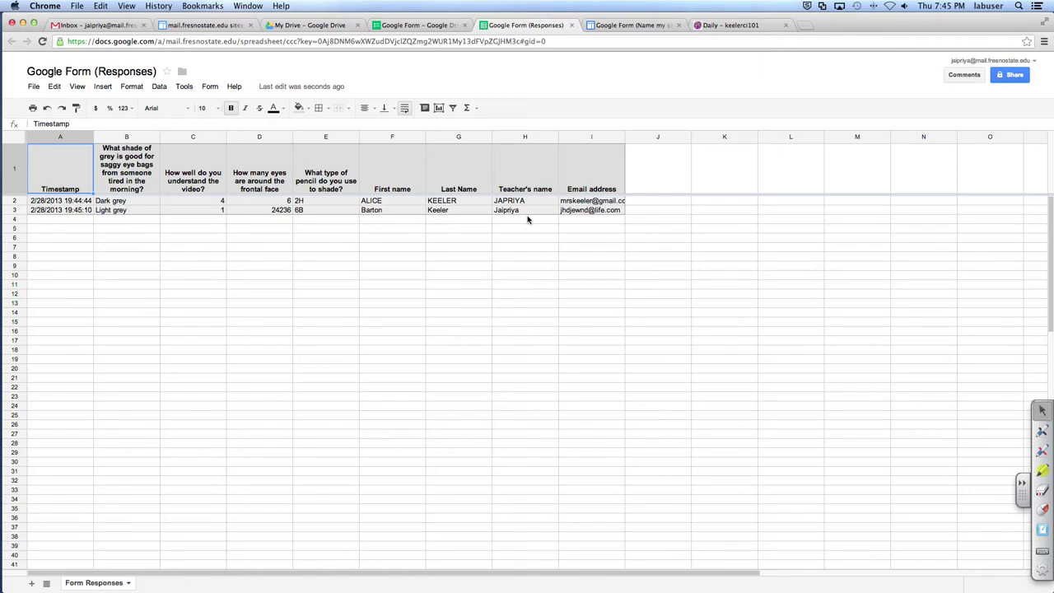
click(653, 203)
click(650, 167)
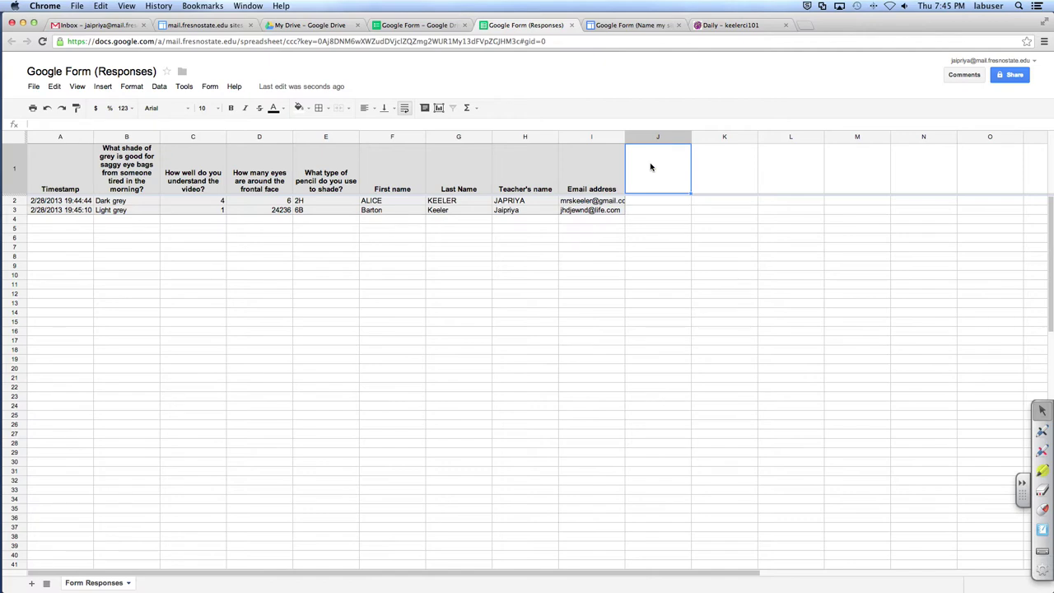
text(feedback)
key(Return)
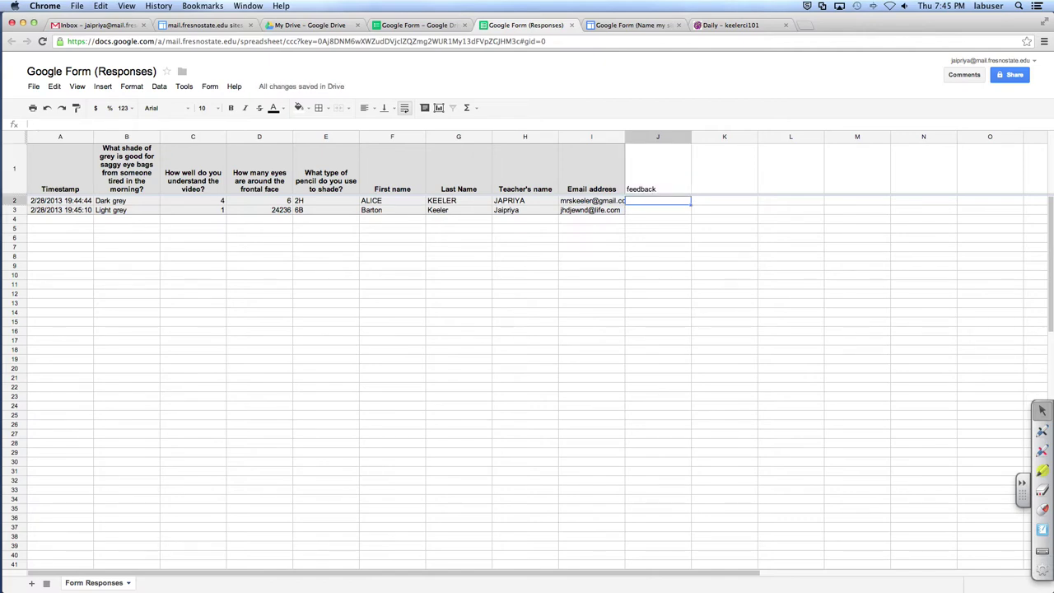
Step: Write a feedback comment for each respondent in cells J2 and J3
text(Alice, you)
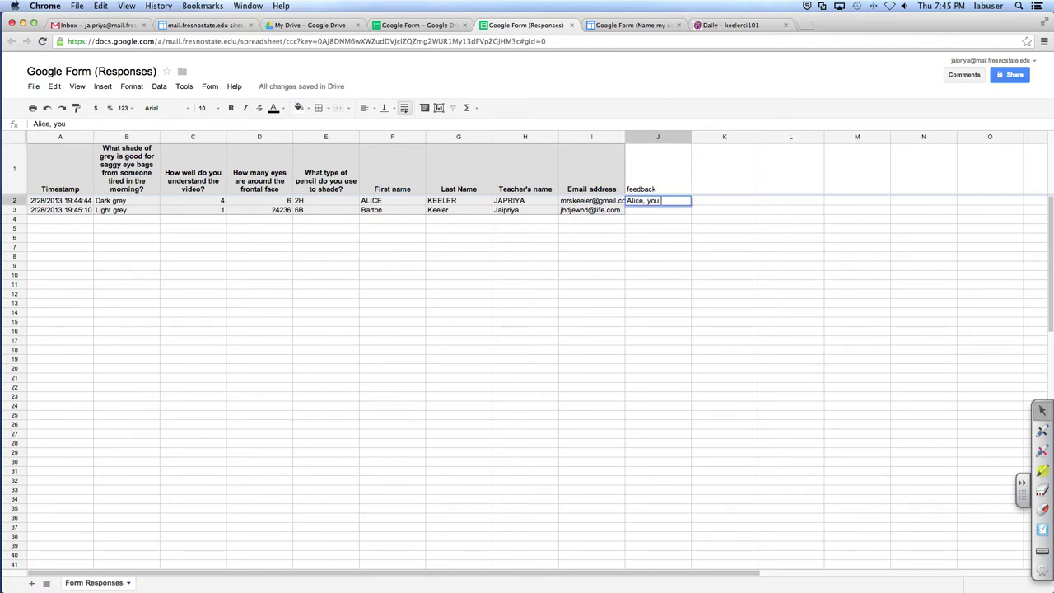
text( totally need to stufy)
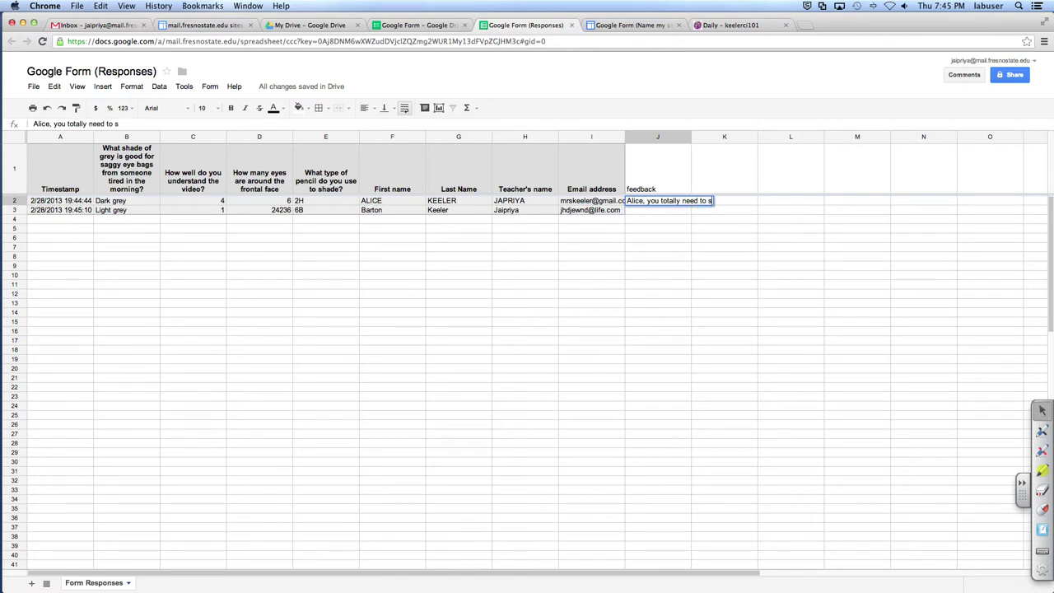
key(BackSpace)
key(BackSpace)
text(dy. What is wrong with y)
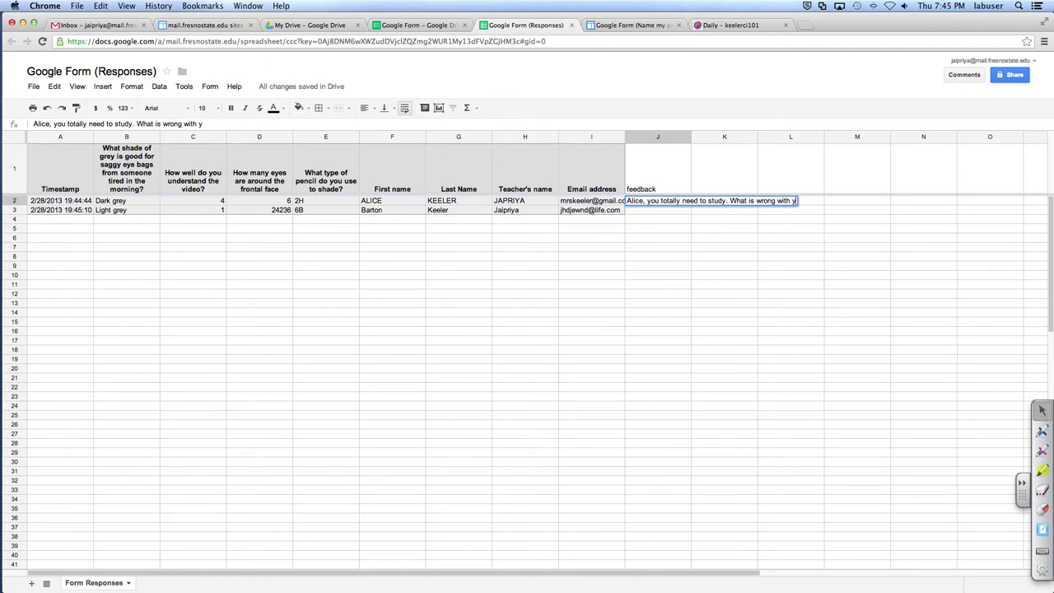
text(ou? Get new pencils!!!!)
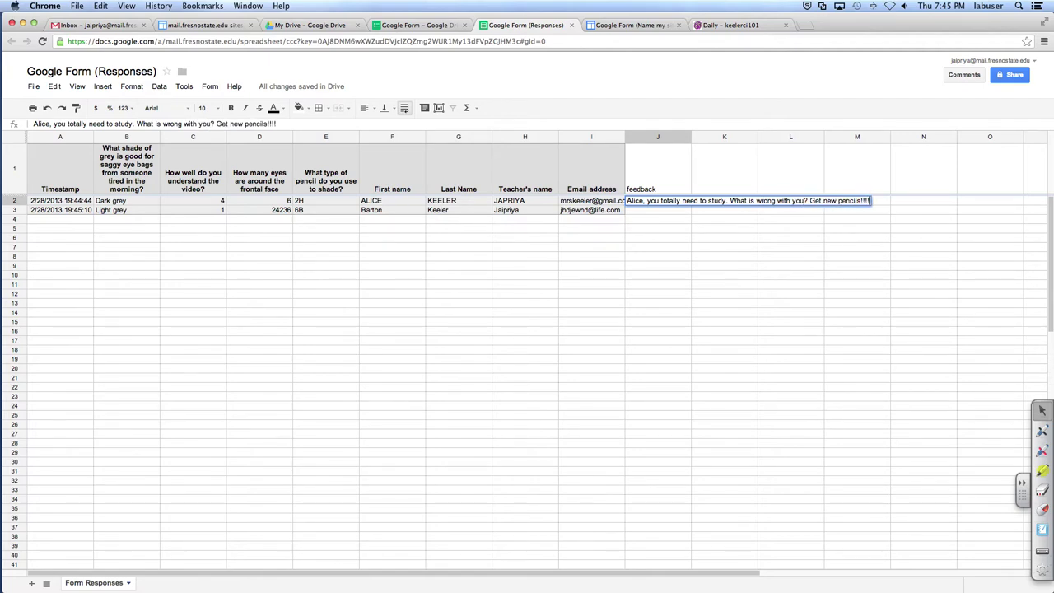
key(Return)
text(Barton)
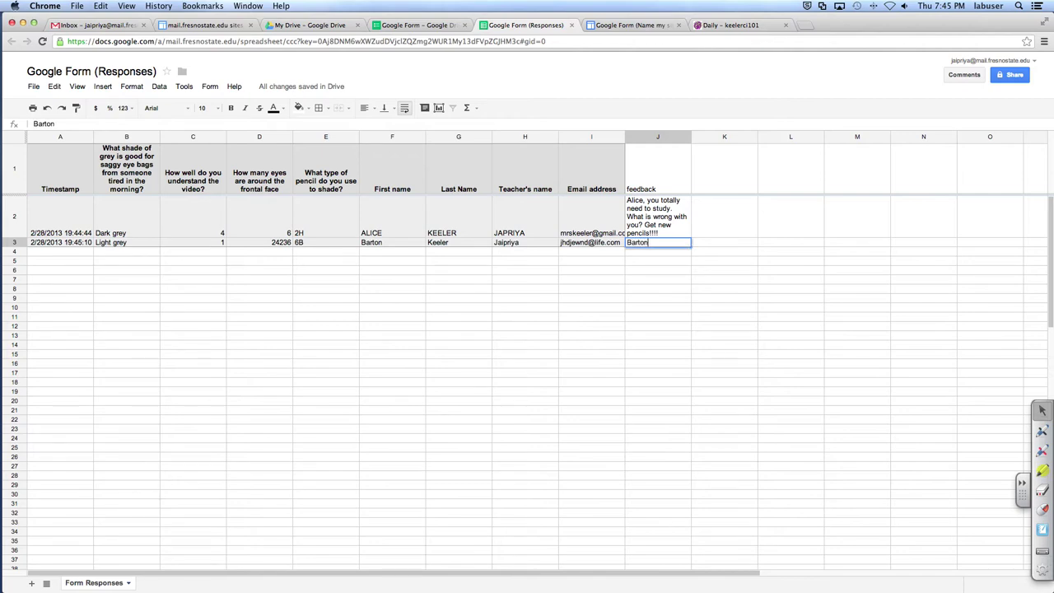
text(, I see you are total)
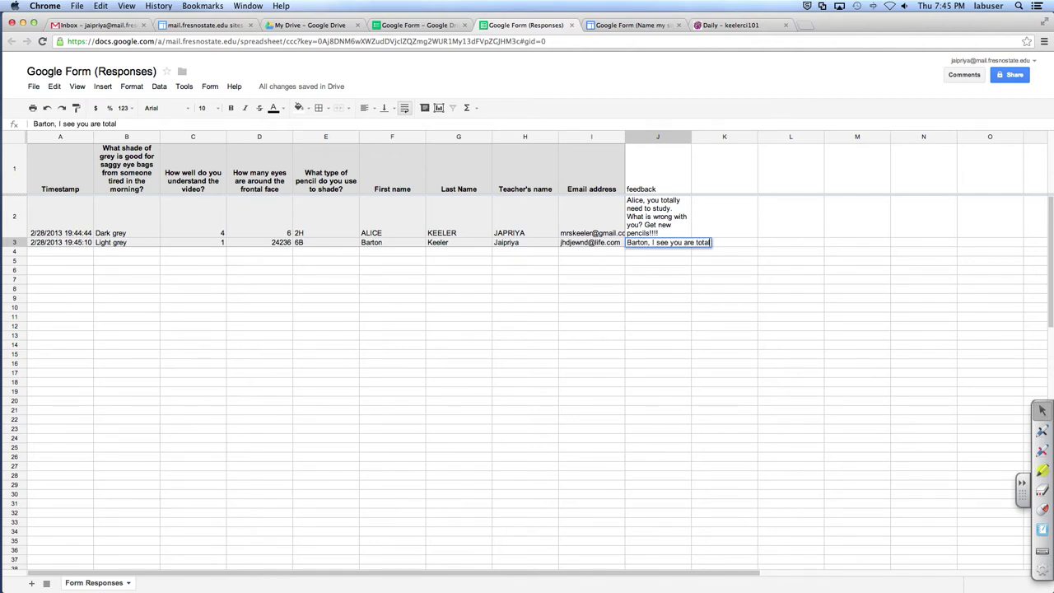
text(ly lost, but I kn)
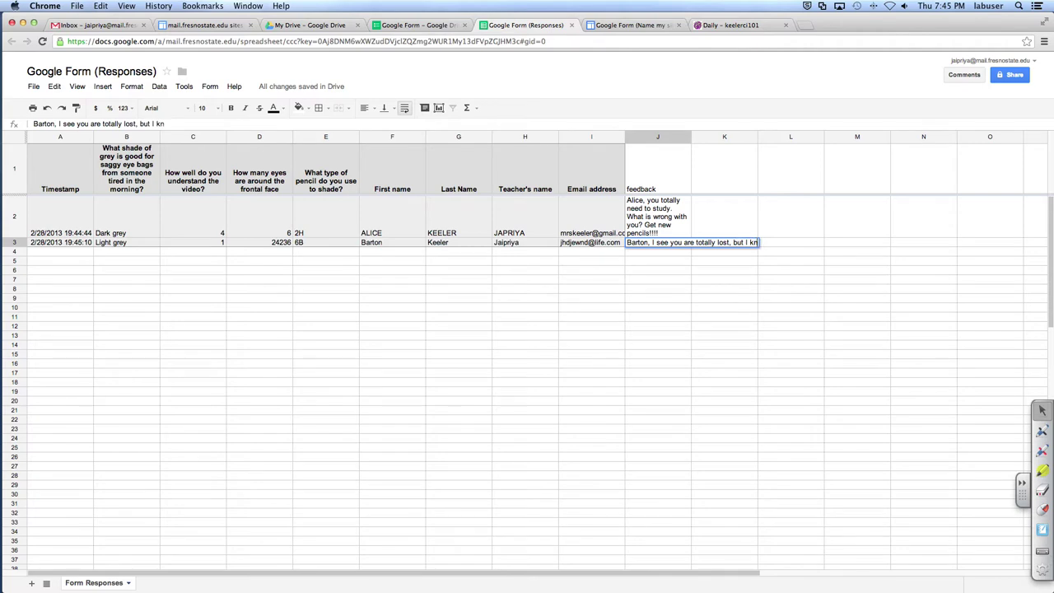
text(ow you tried rea)
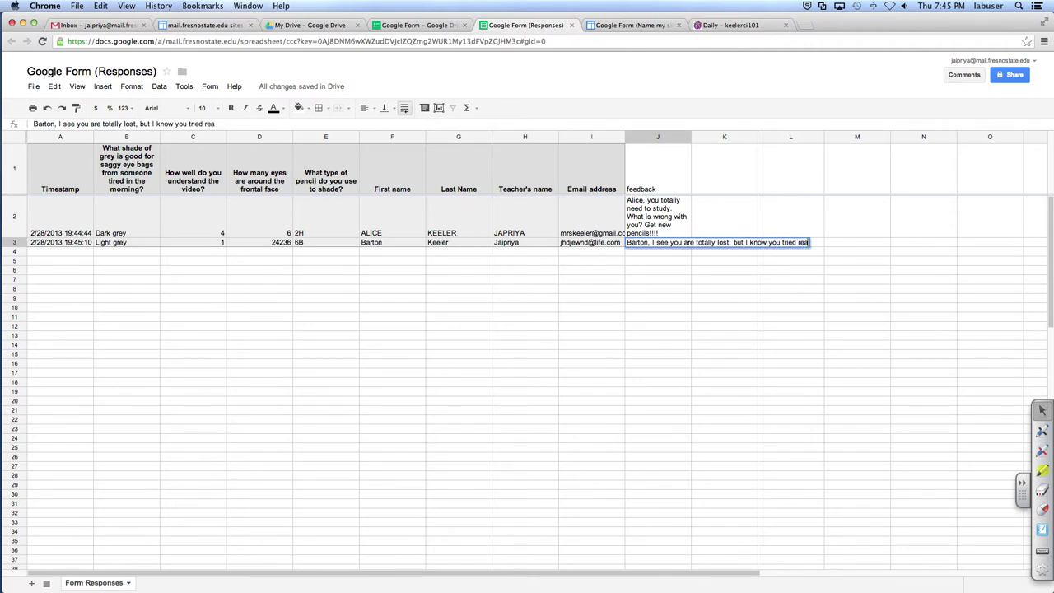
text(lly hard.  W)
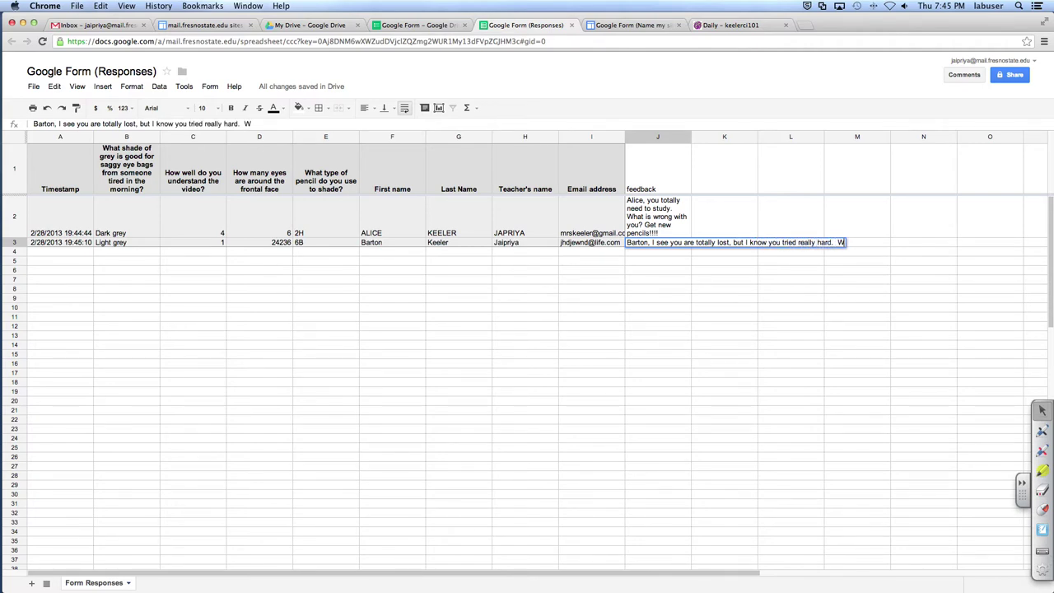
text(atch the video again.)
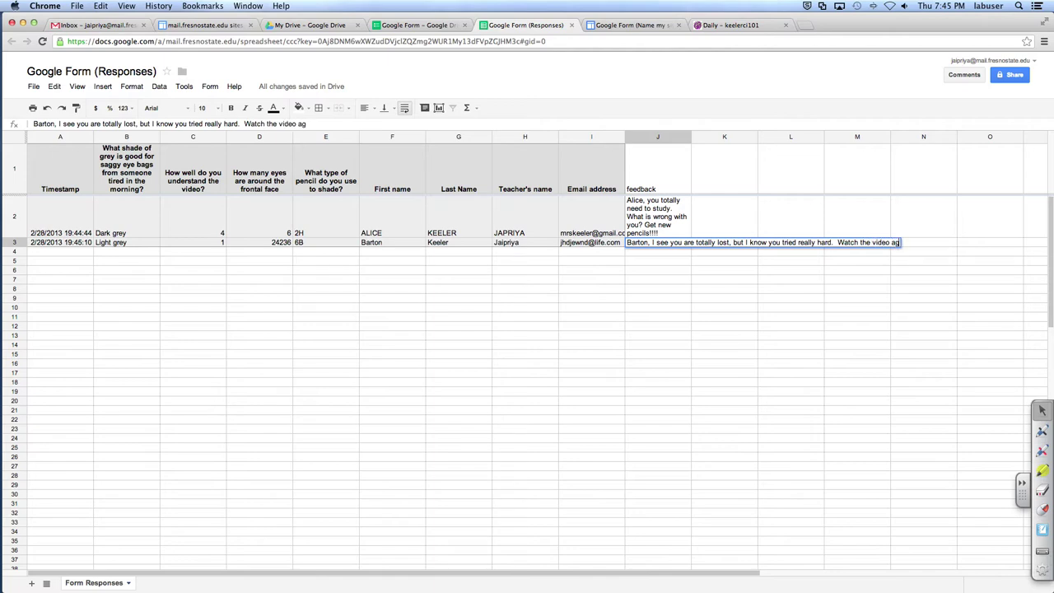
key(Return)
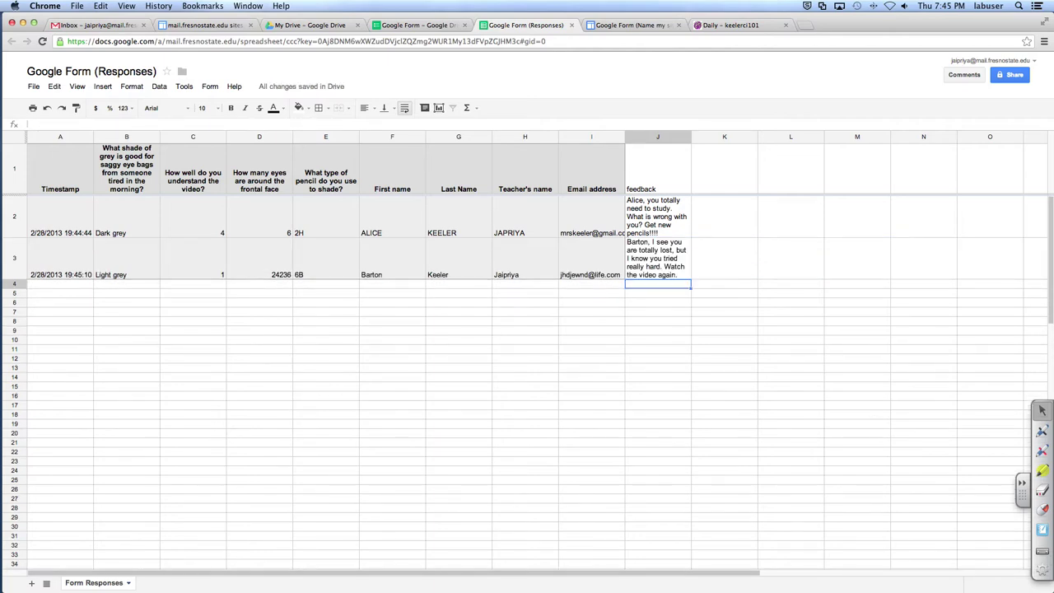
Step: Review the respondents' quiz answers in the sheet
click(196, 261)
click(212, 203)
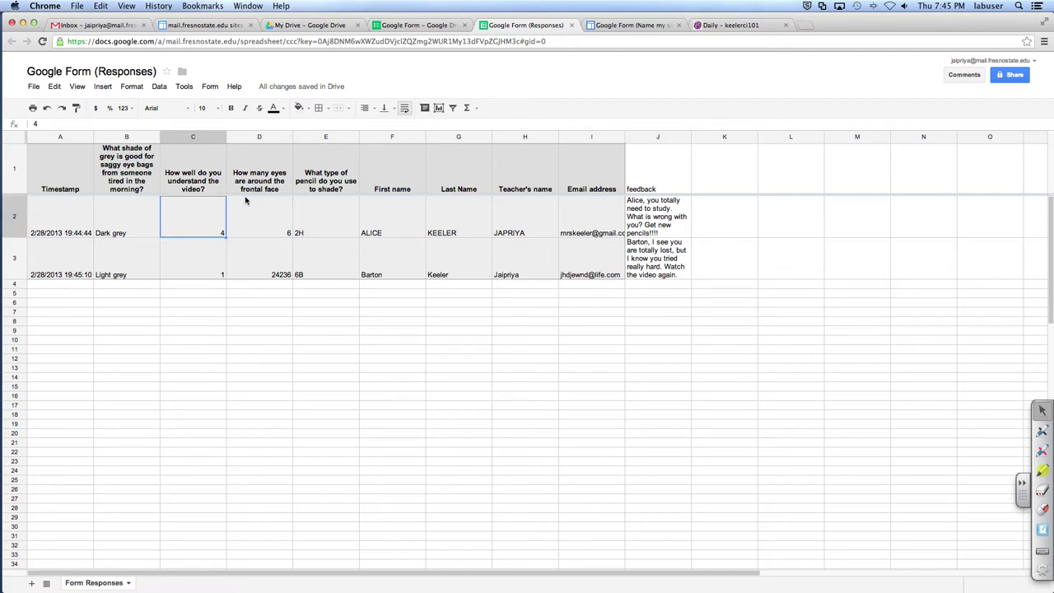
click(253, 199)
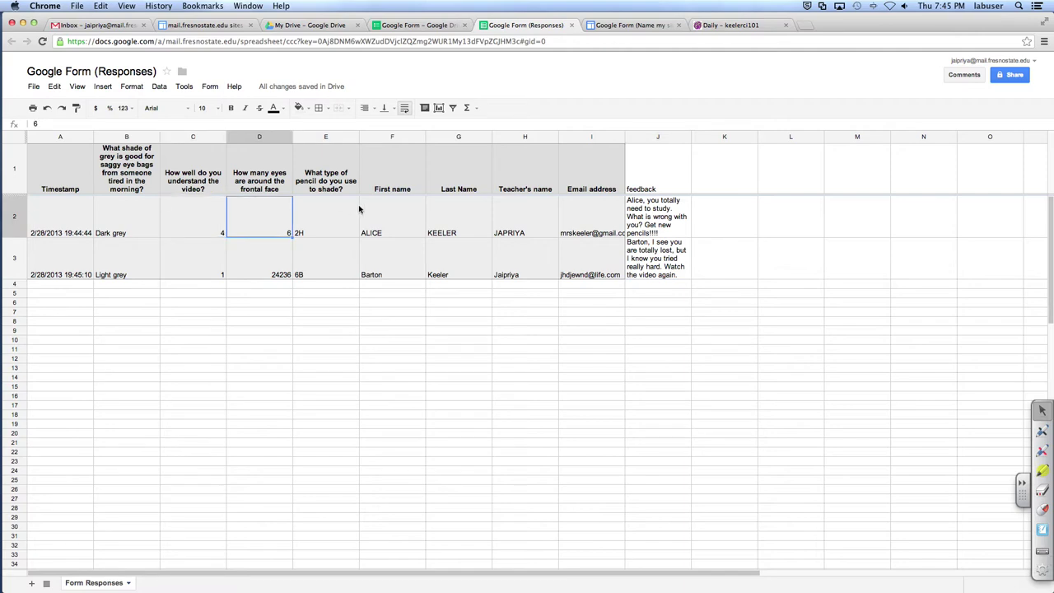
click(750, 166)
Step: Enter a 'Grade' heading in K1, with 20% in K2 and 50% in K3
text(Grade)
key(Return)
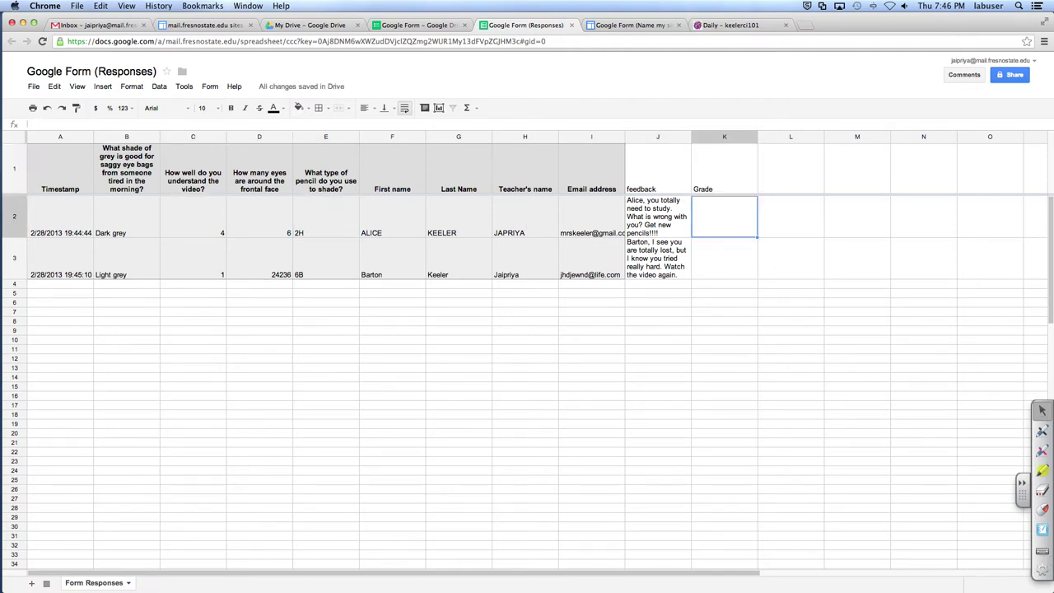
text(20)
key(Up)
key(BackSpace)
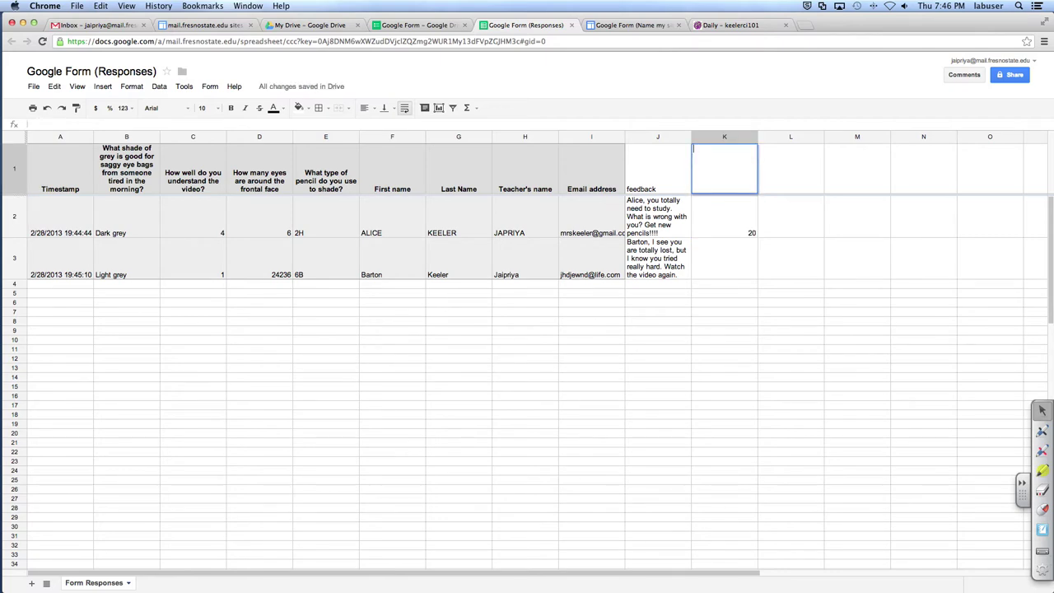
text(Grade)
key(Return)
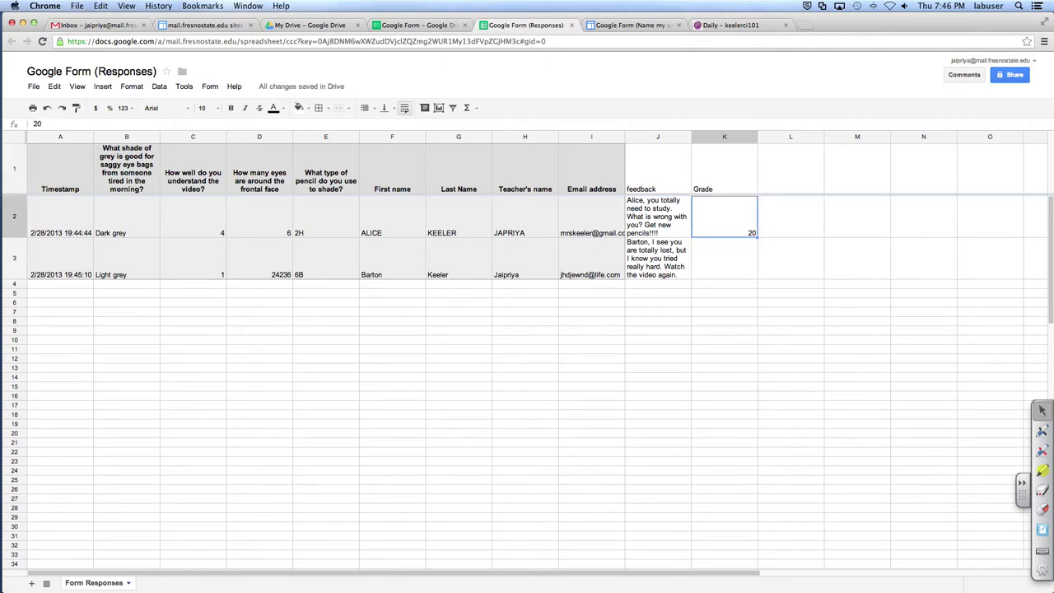
text(%)
key(Return)
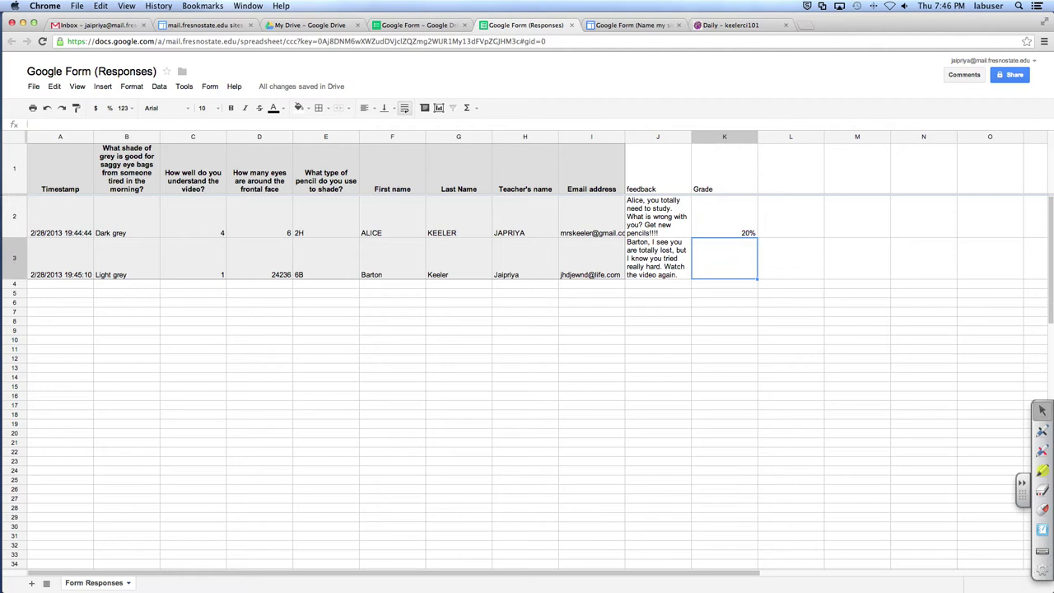
text(50%)
key(Return)
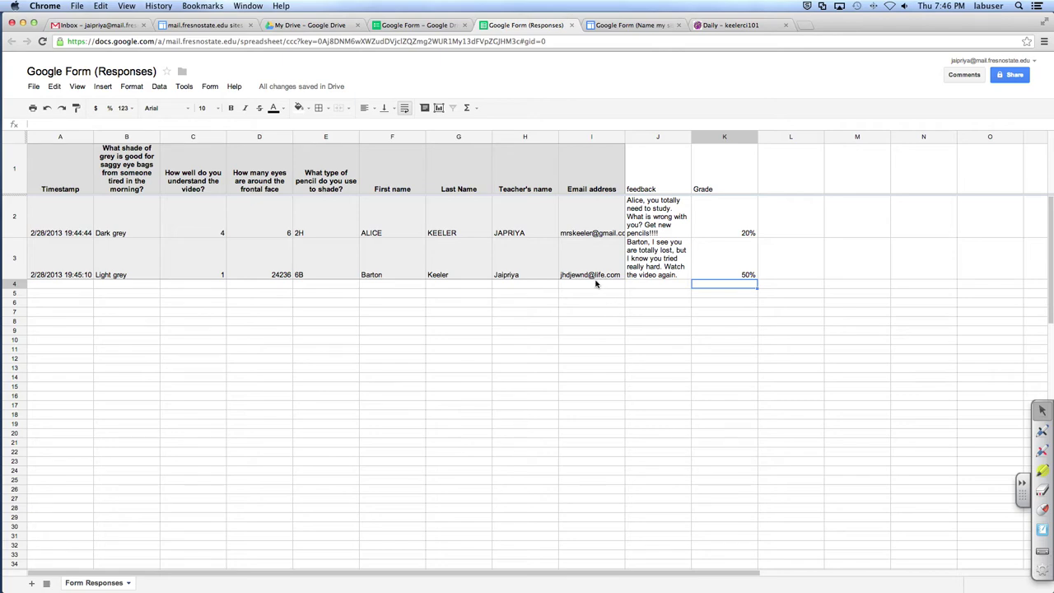
Step: Search the Script Gallery for 'mail merge' scripts
click(102, 87)
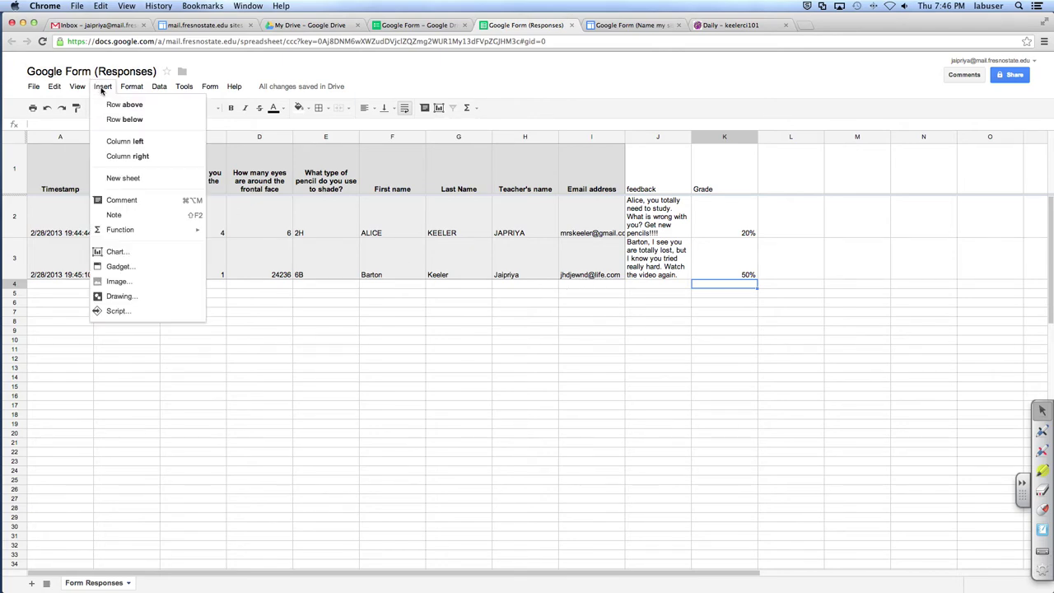
click(118, 312)
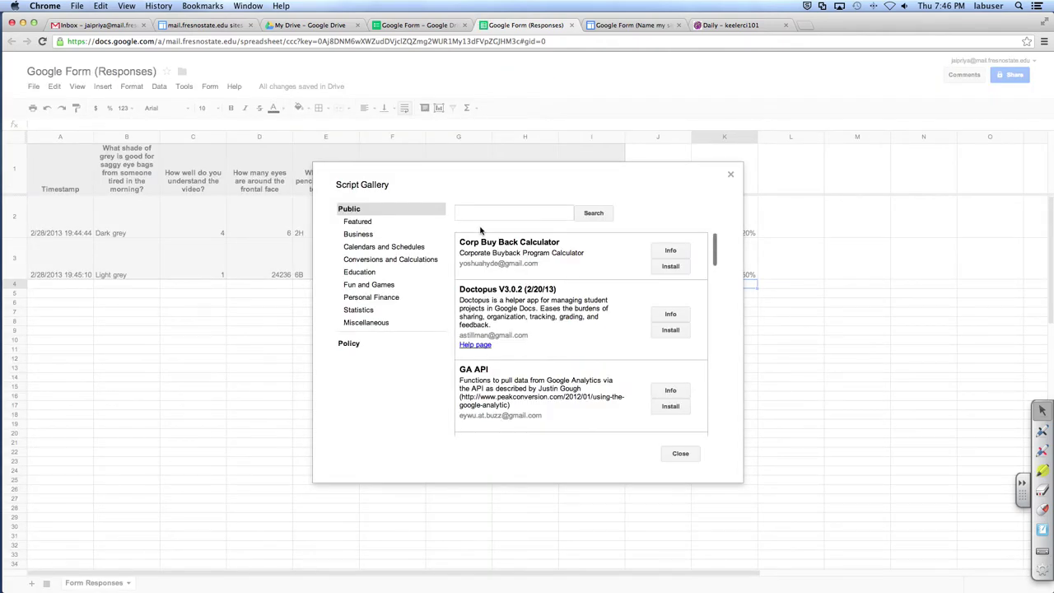
click(480, 214)
text(mail merge)
key(Return)
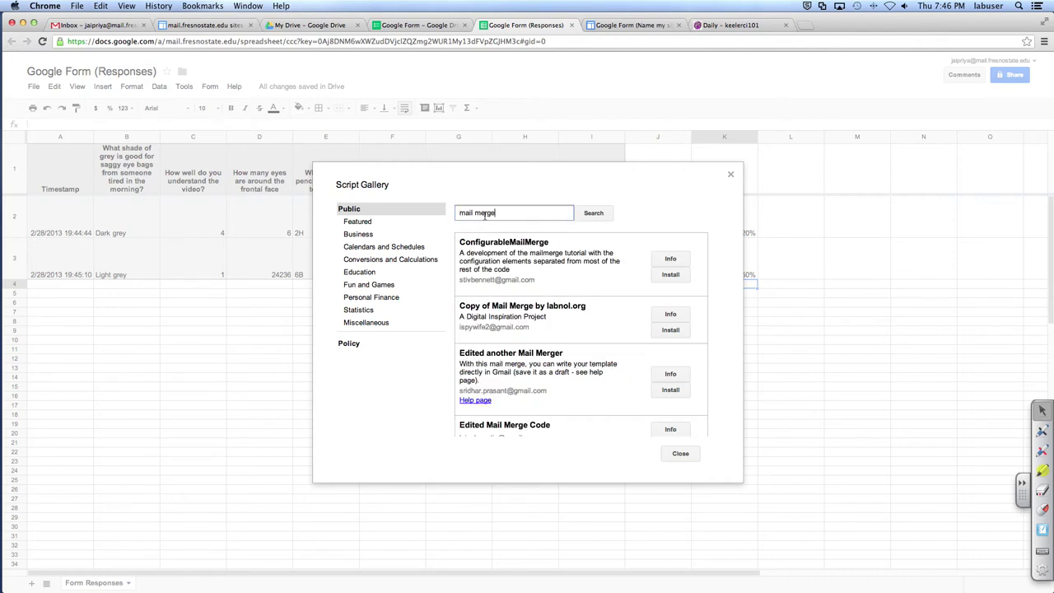
Step: Install the 'Edited another Mail Merger' script and grant it Gmail access
drag(567, 387, 591, 396)
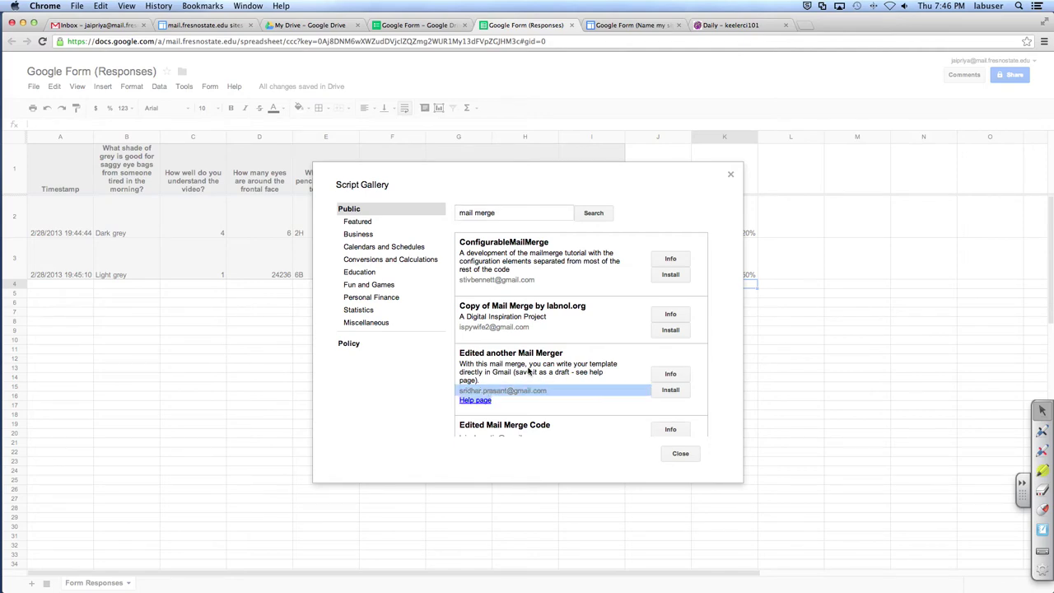
drag(487, 352, 559, 352)
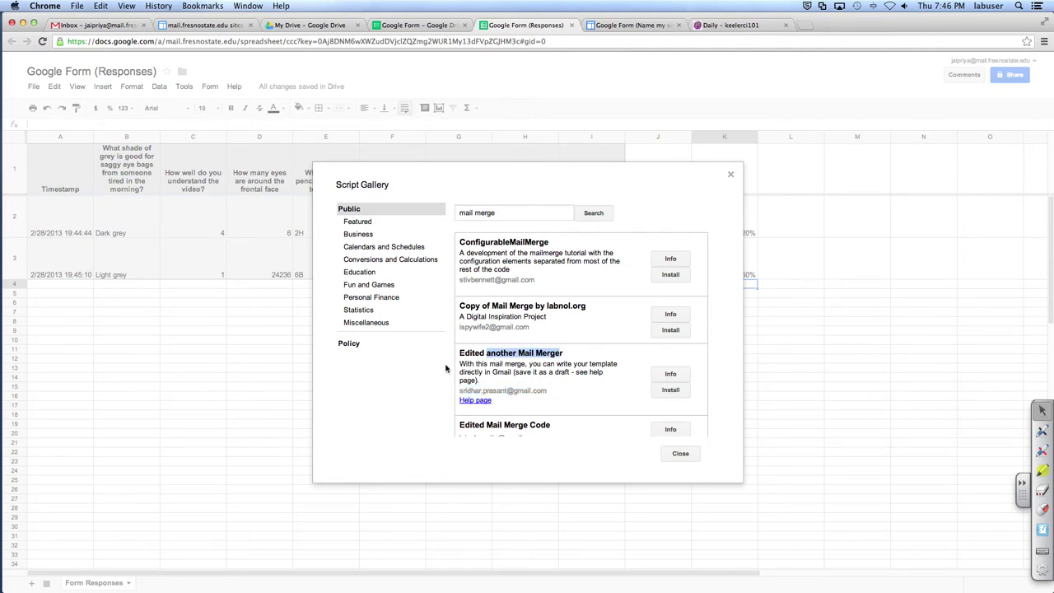
drag(458, 354, 562, 353)
click(668, 390)
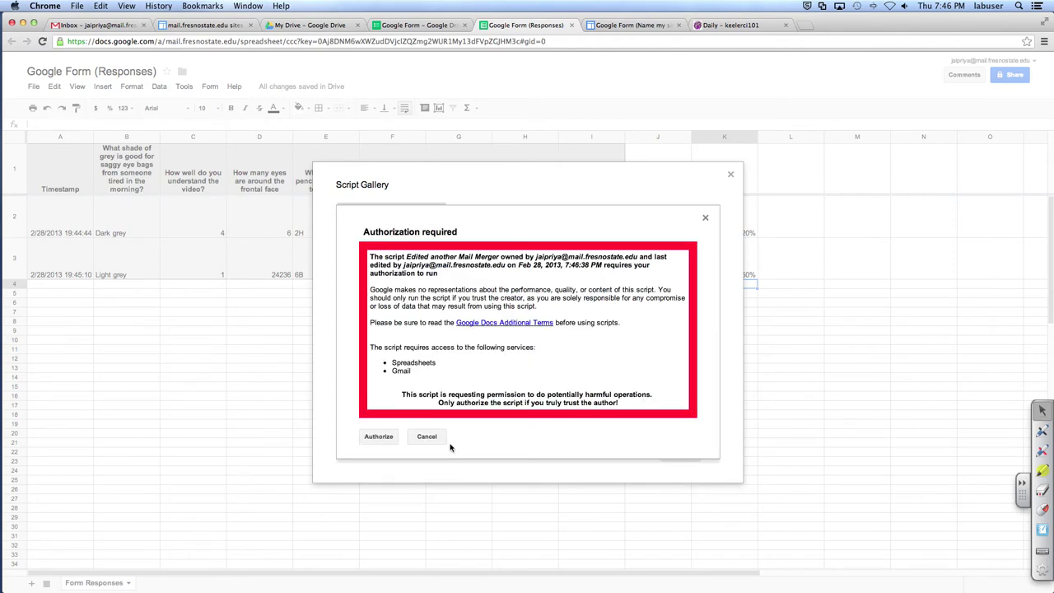
click(371, 437)
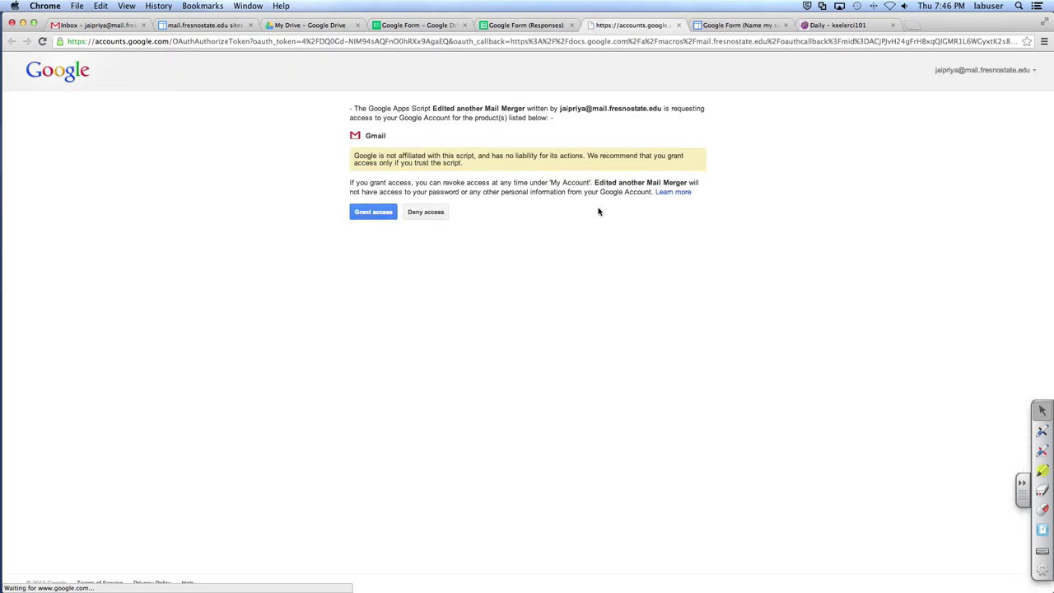
click(380, 216)
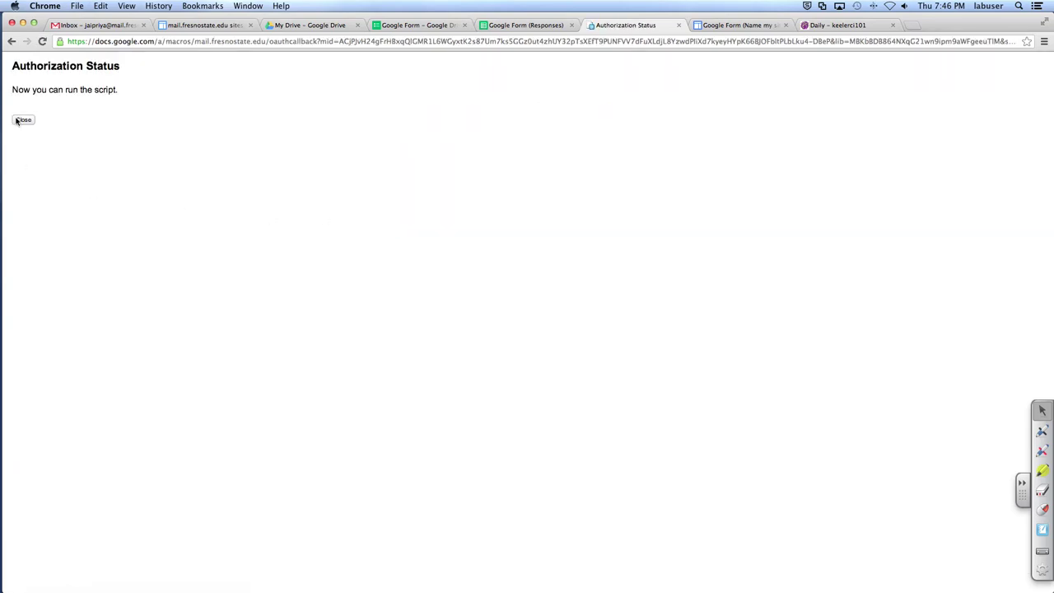
click(23, 119)
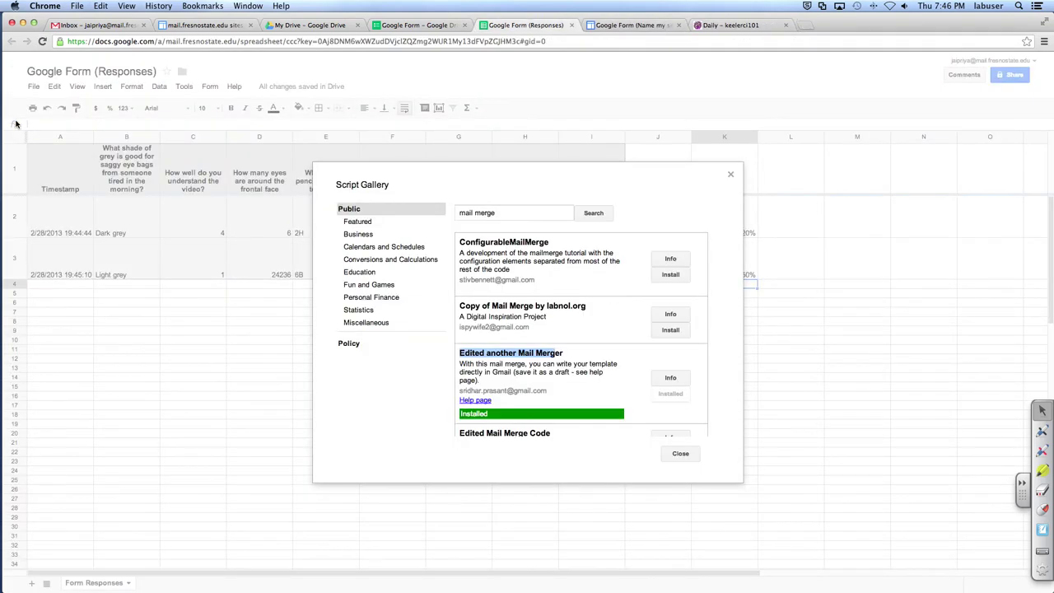
Step: Search the Script Gallery for 'flubaroo' and try installing Flubaroo, which returns a server error
triple_click(506, 212)
text(flu)
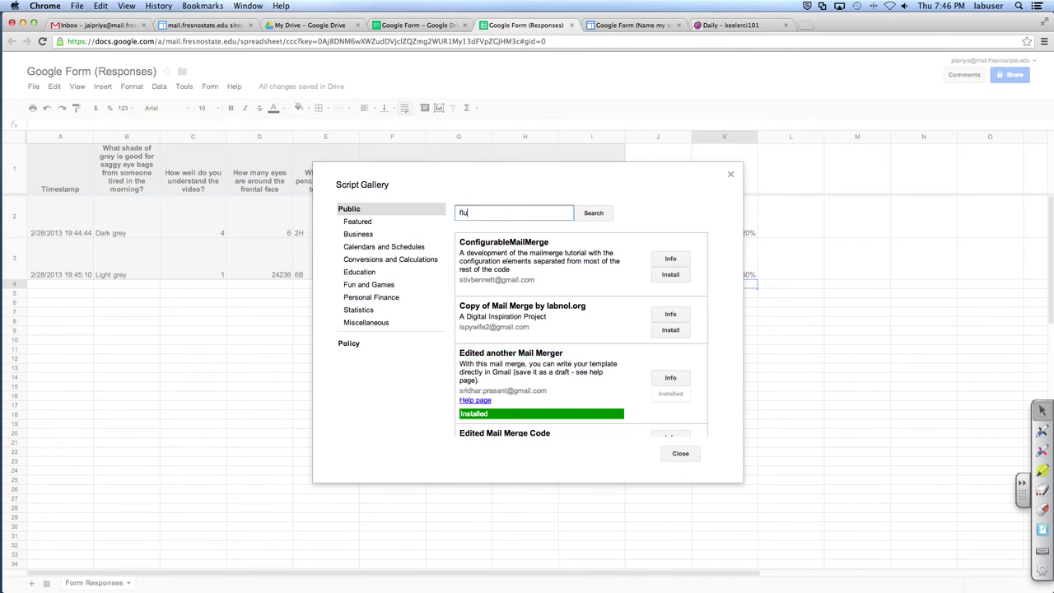
text(baroo)
key(Return)
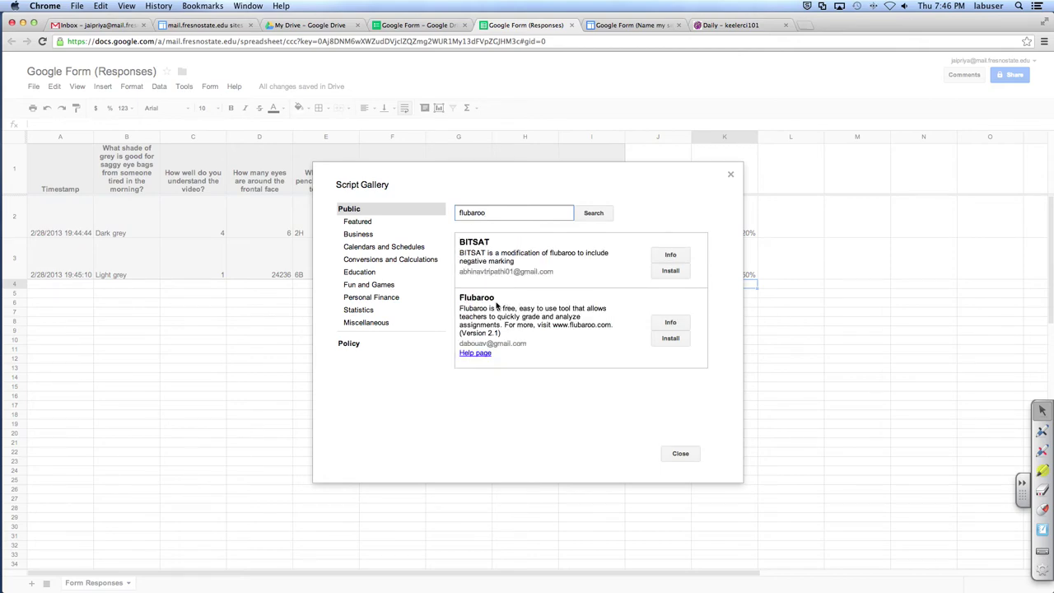
click(670, 338)
drag(613, 327, 550, 317)
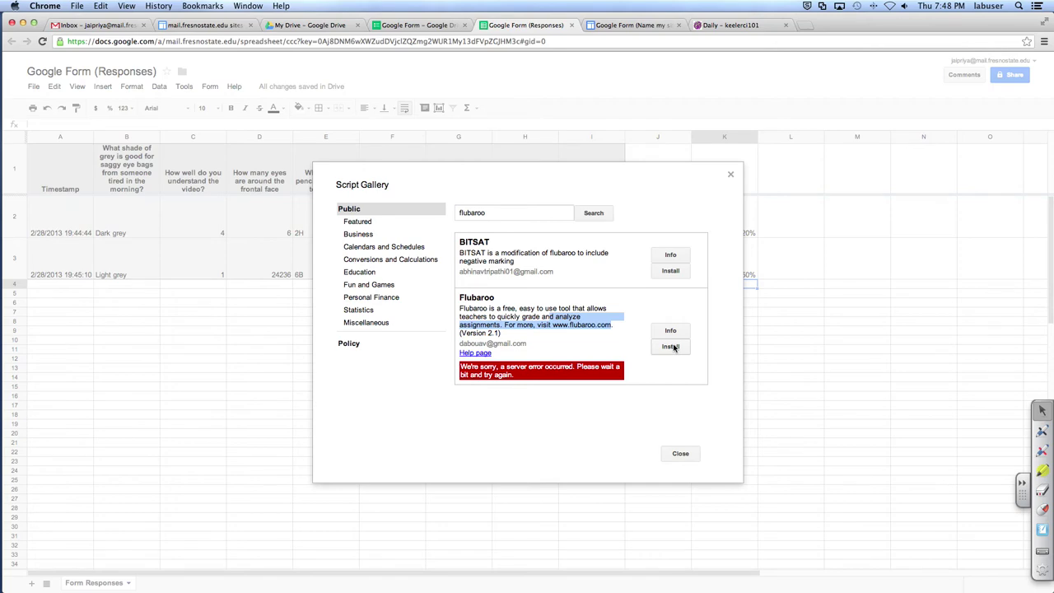
Step: Close the Script Gallery and the responses spreadsheet, returning to the Drive file list
click(678, 453)
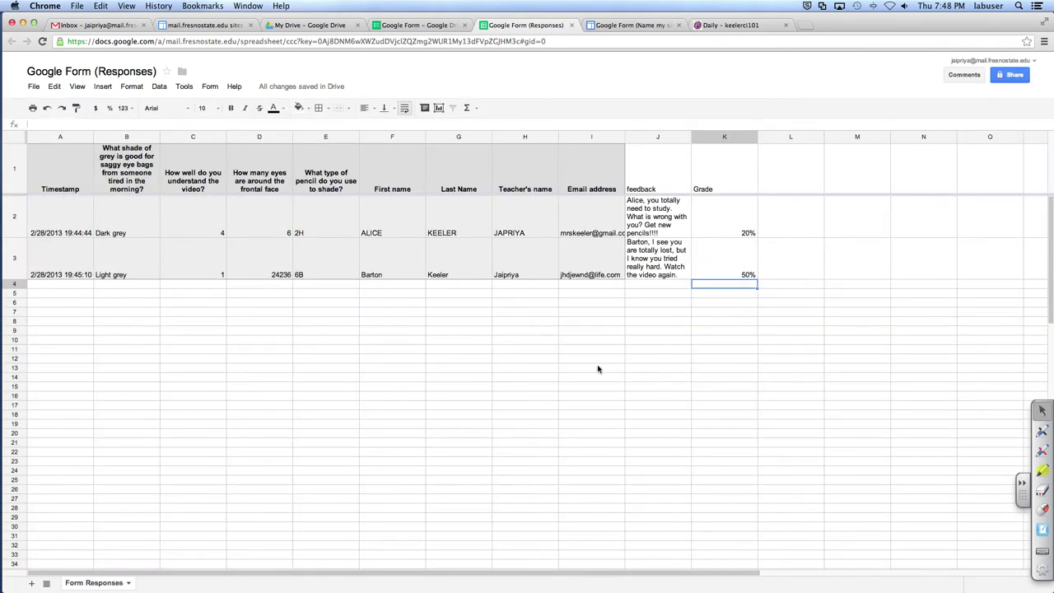
click(572, 25)
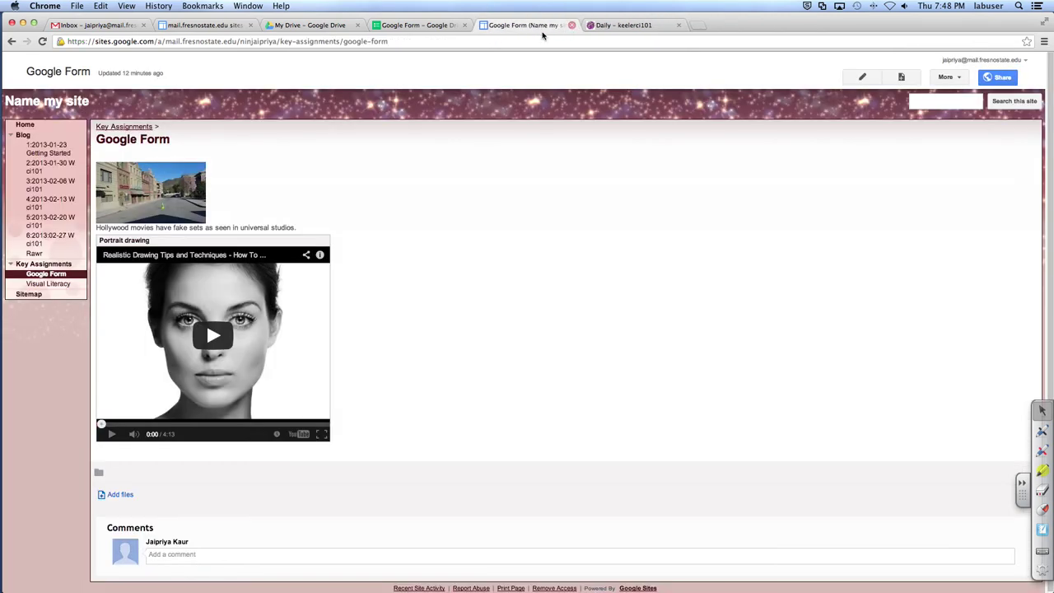
click(289, 31)
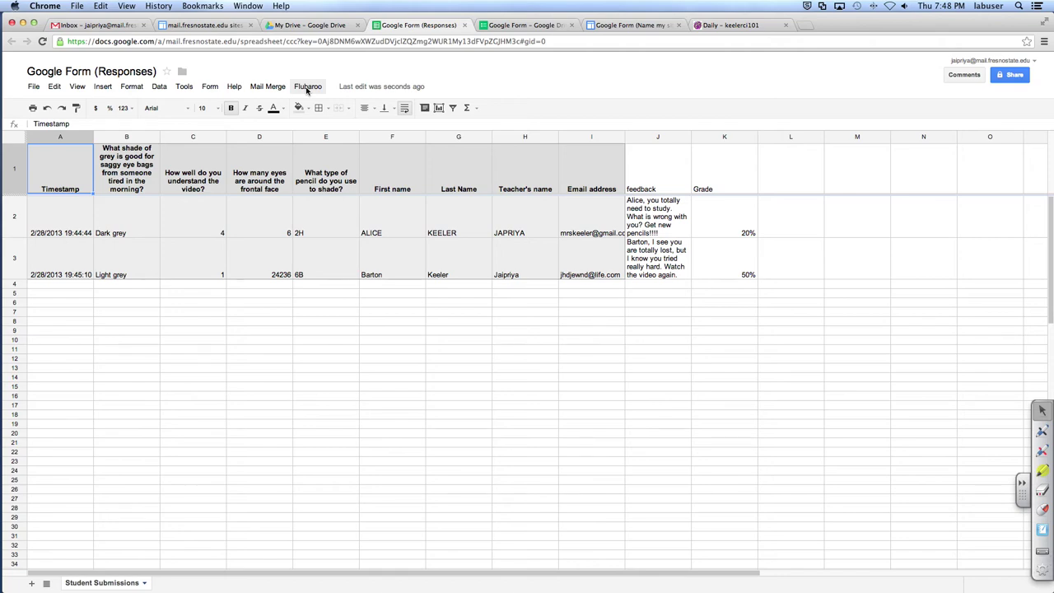
Step: Confirm the Flubaroo menu is in the reopened responses sheet, then return to the form editor
click(306, 86)
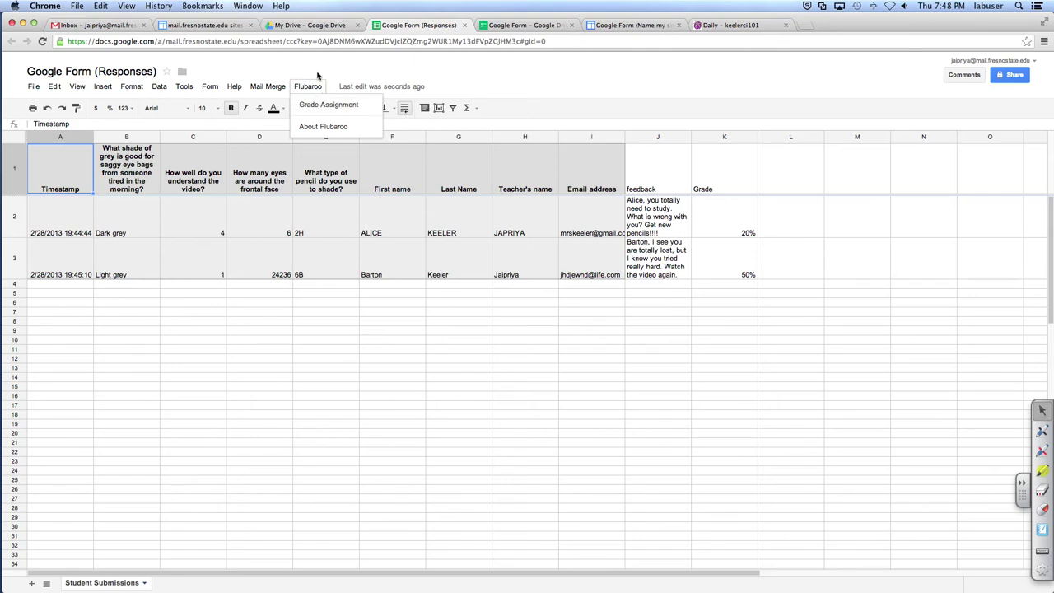
click(316, 75)
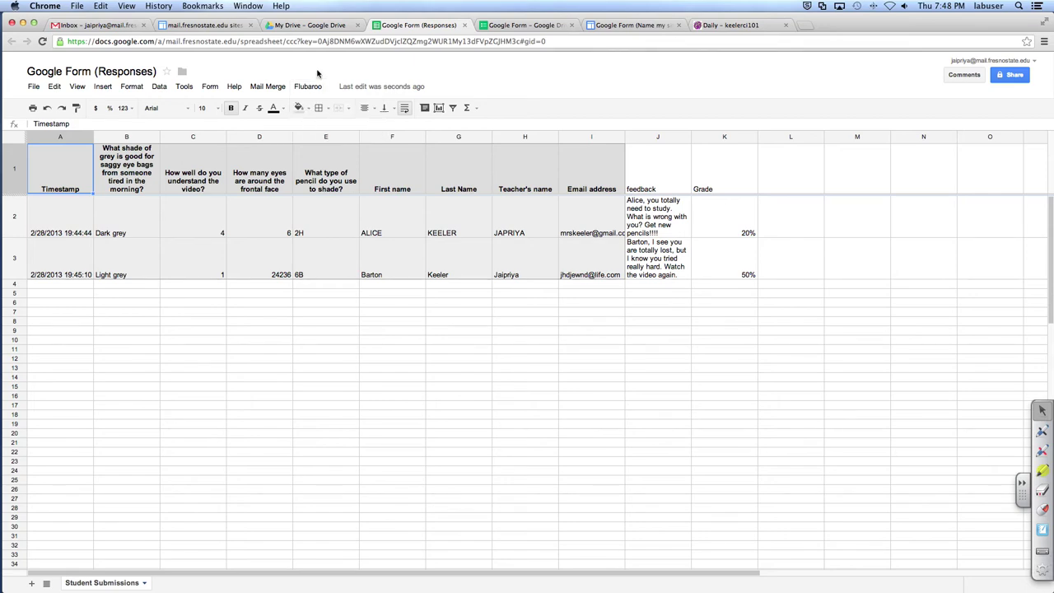
click(508, 25)
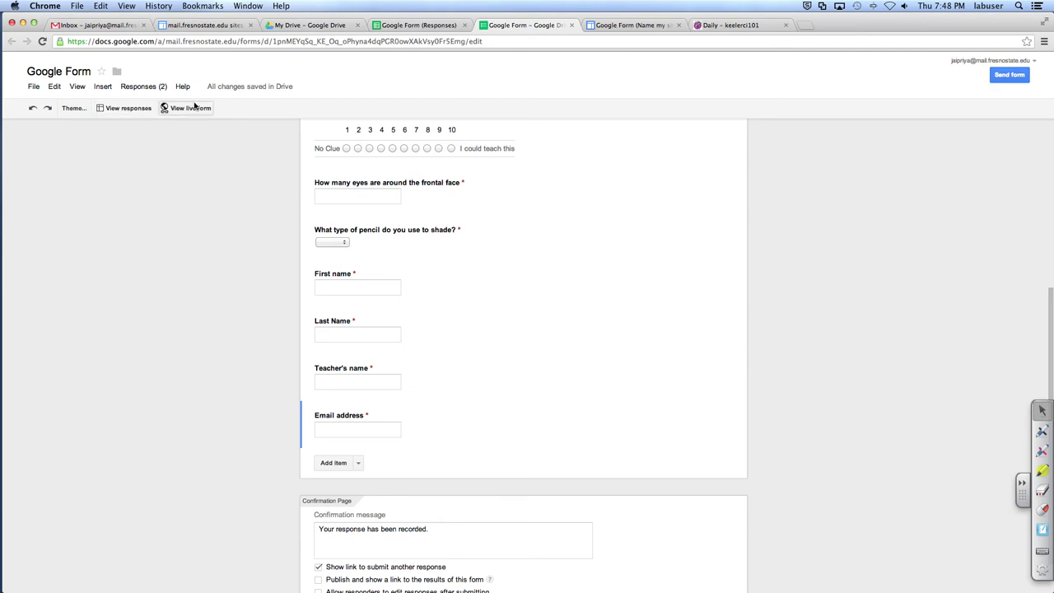
Step: In the live form, answer Dark grey, understanding 10, 5 eyes and a 4b pencil
click(165, 108)
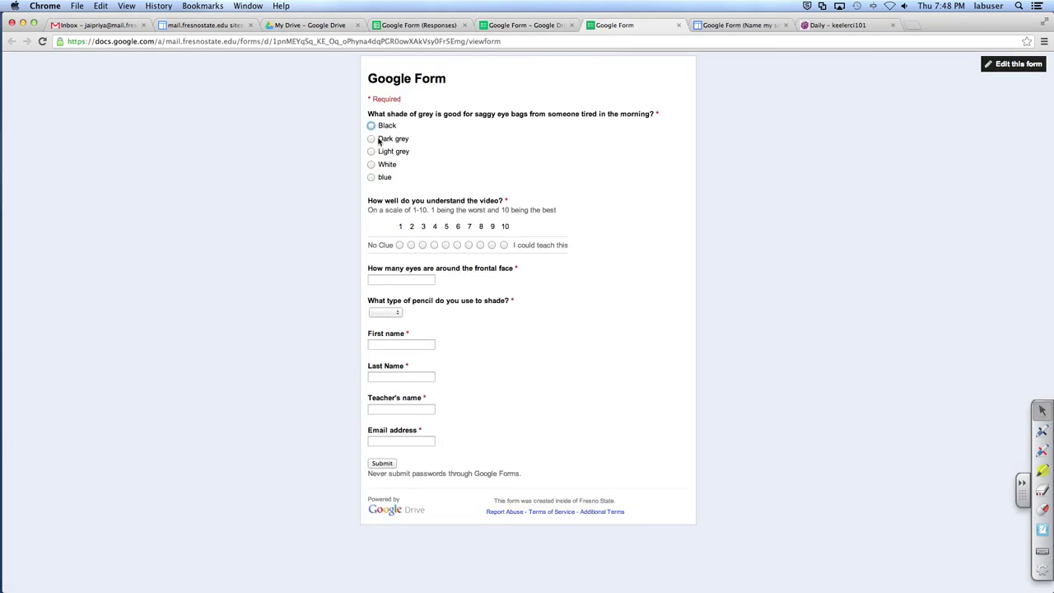
click(381, 141)
click(503, 245)
click(406, 282)
text(5)
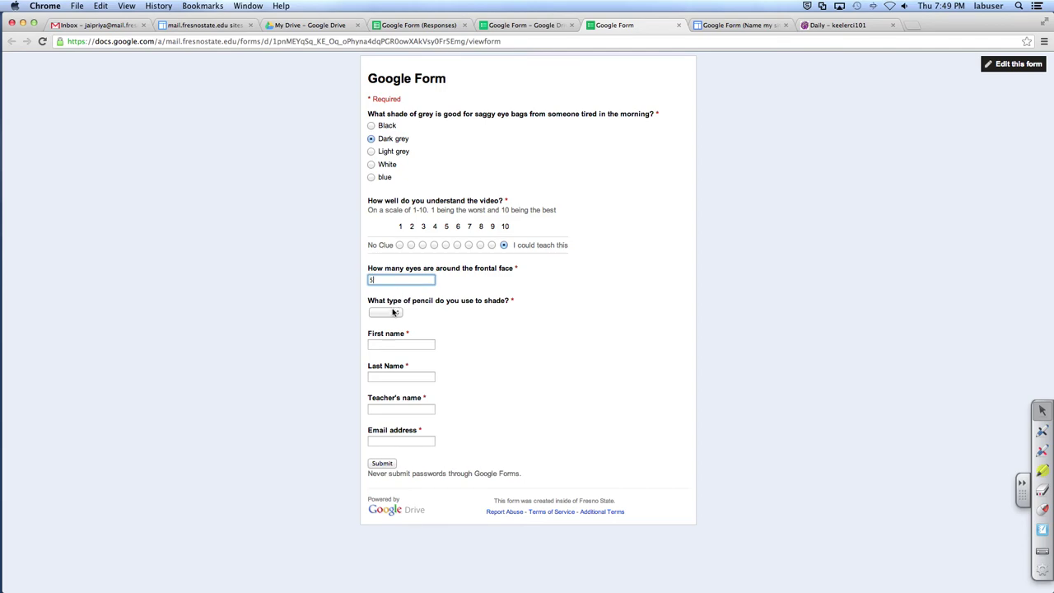
click(394, 312)
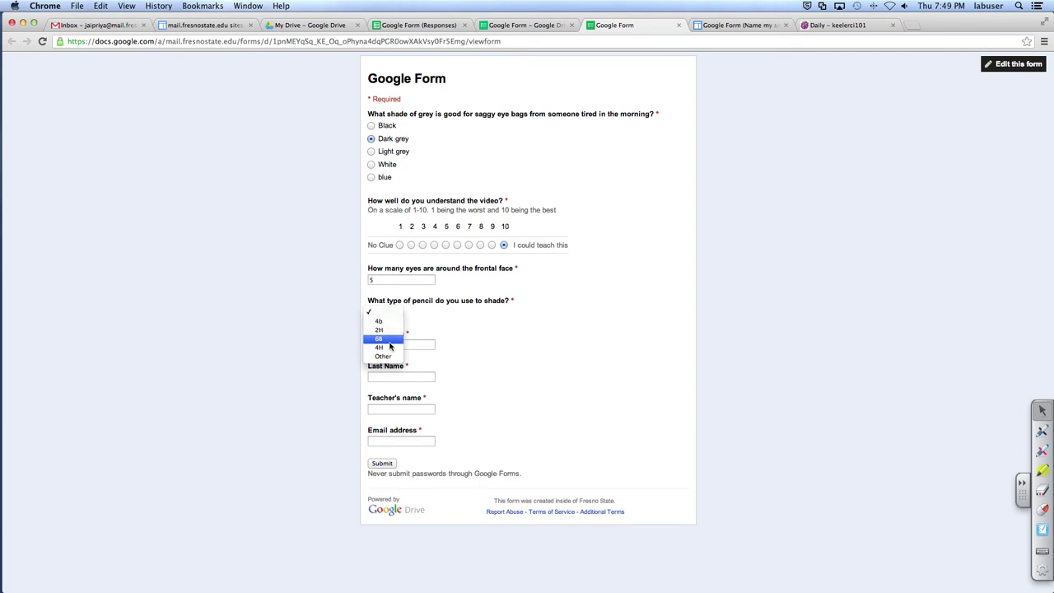
key(Escape)
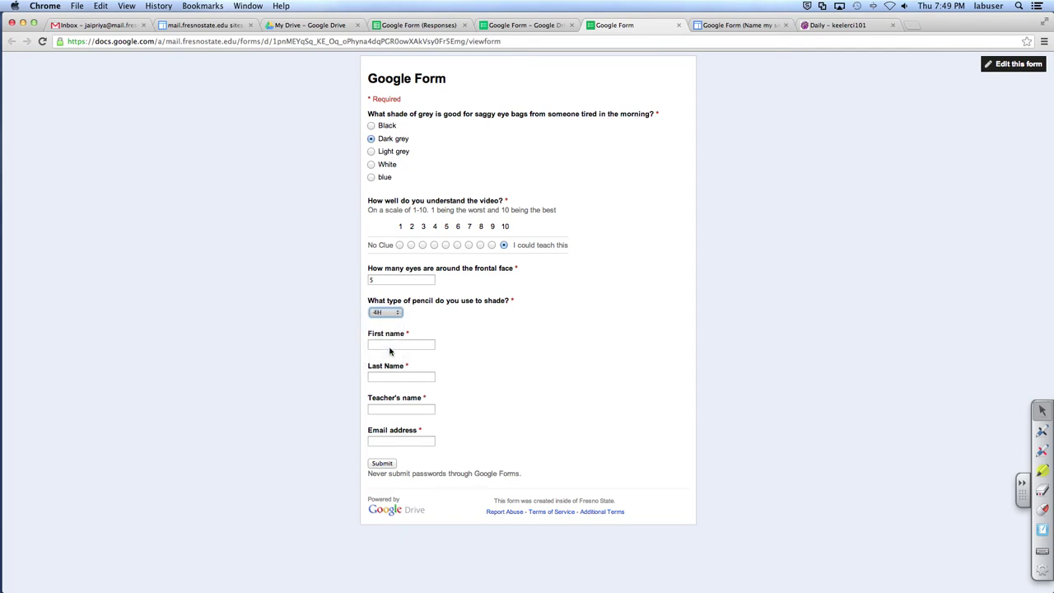
click(386, 312)
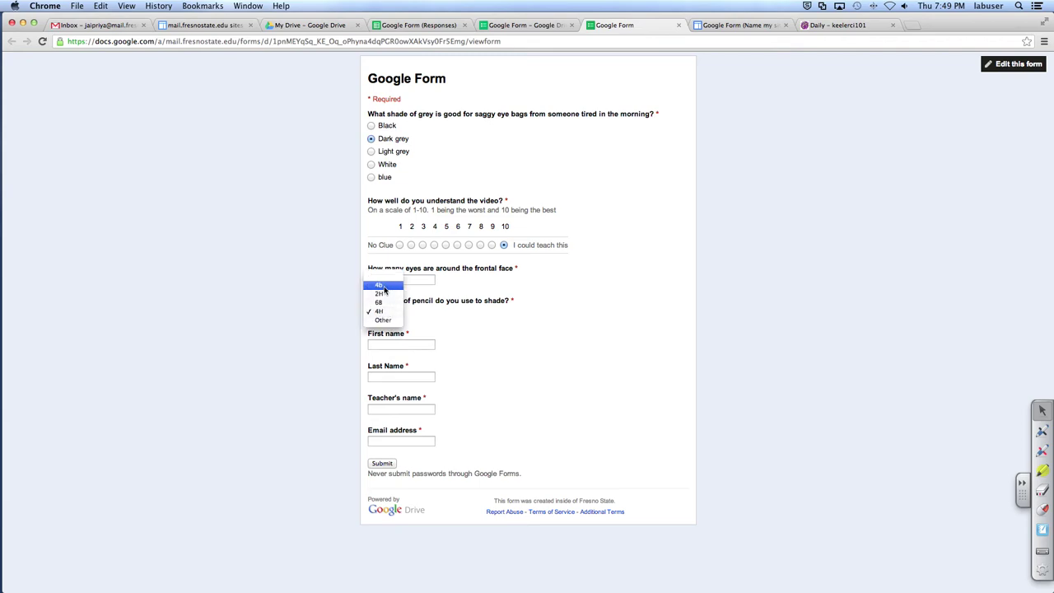
click(383, 285)
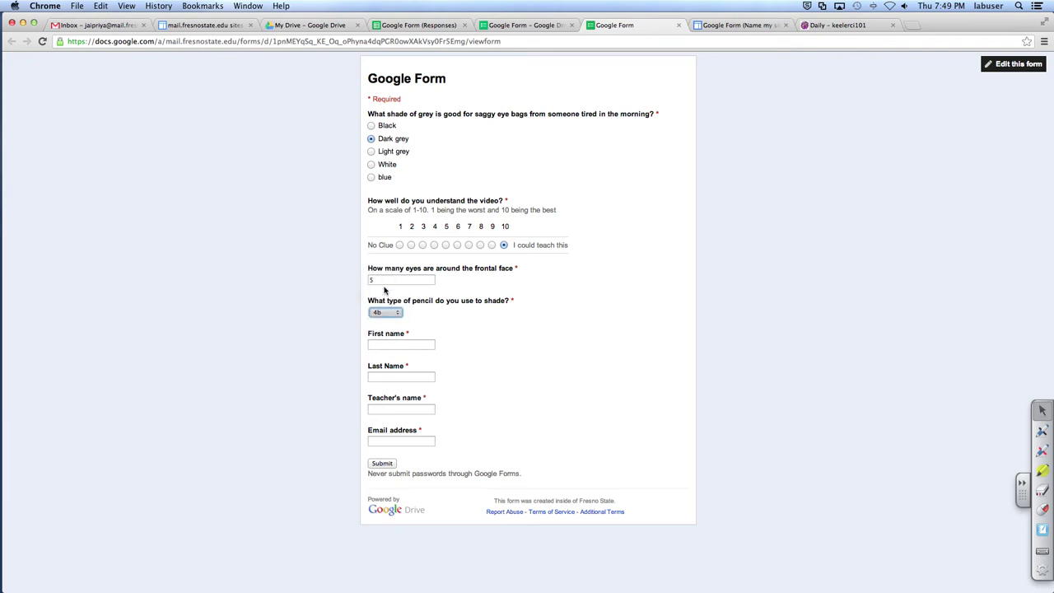
Step: Fill in the student's names, teacher and suggested e-mail, submit, and close the confirmation
click(400, 346)
text(Alice)
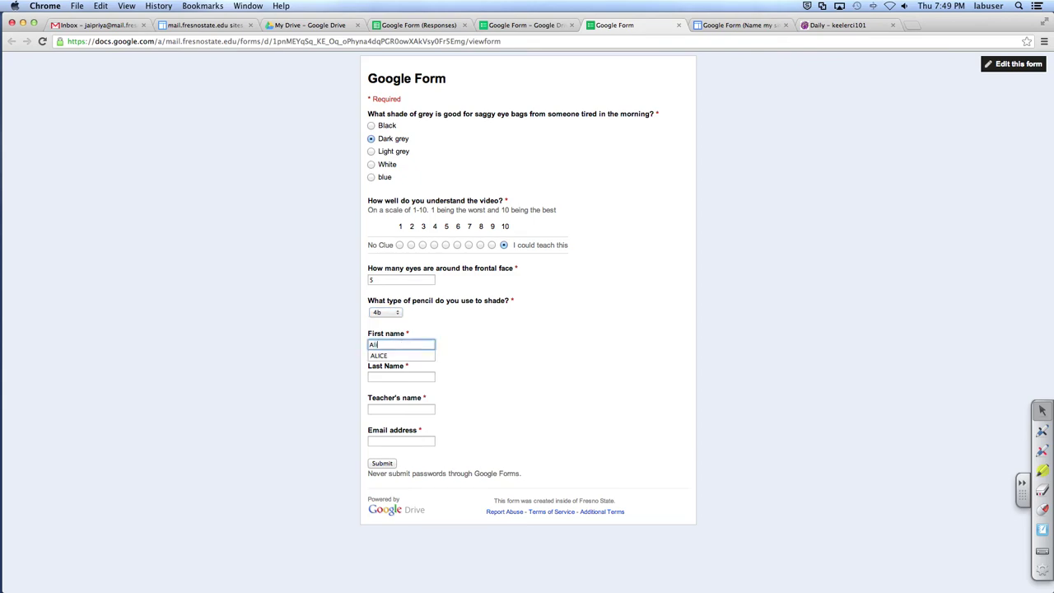
key(Tab)
text(Keeler)
key(Tab)
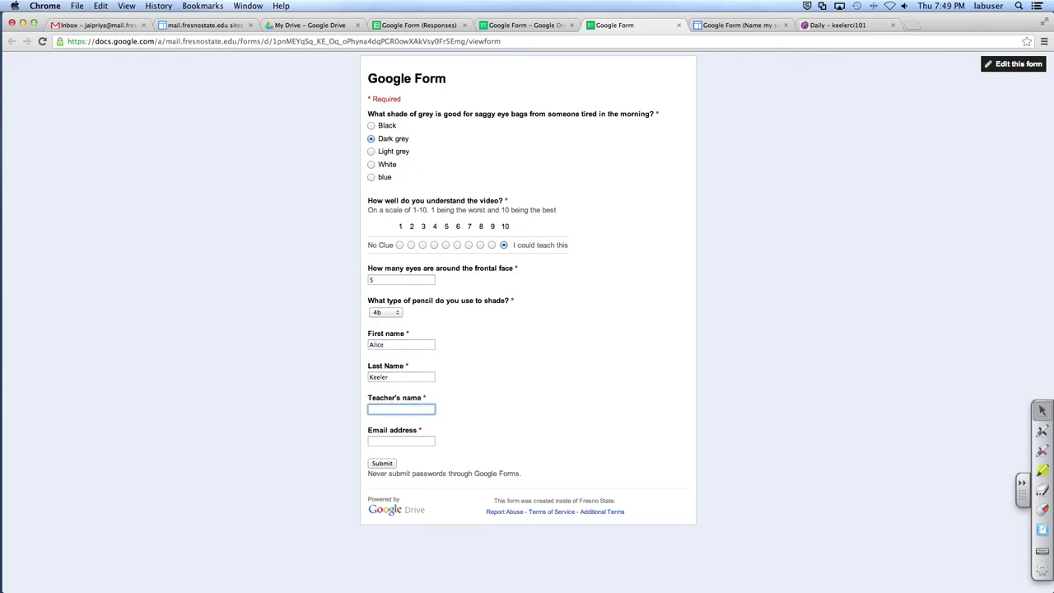
text(M)
key(BackSpace)
key(BackSpace)
key(BackSpace)
click(401, 441)
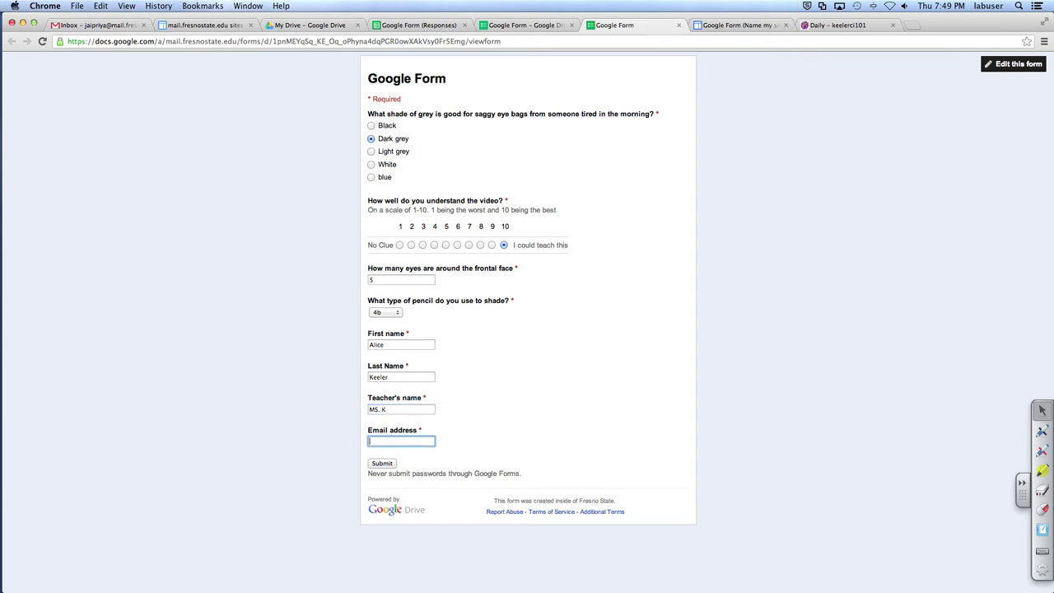
text(a)
key(BackSpace)
text(mrskee)
key(Down)
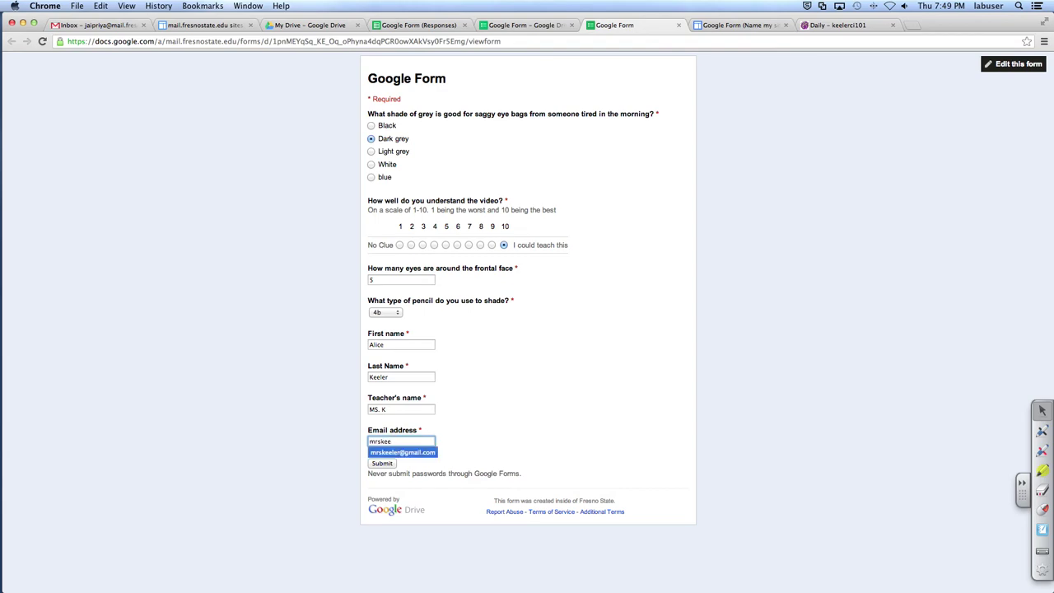
key(Return)
click(383, 464)
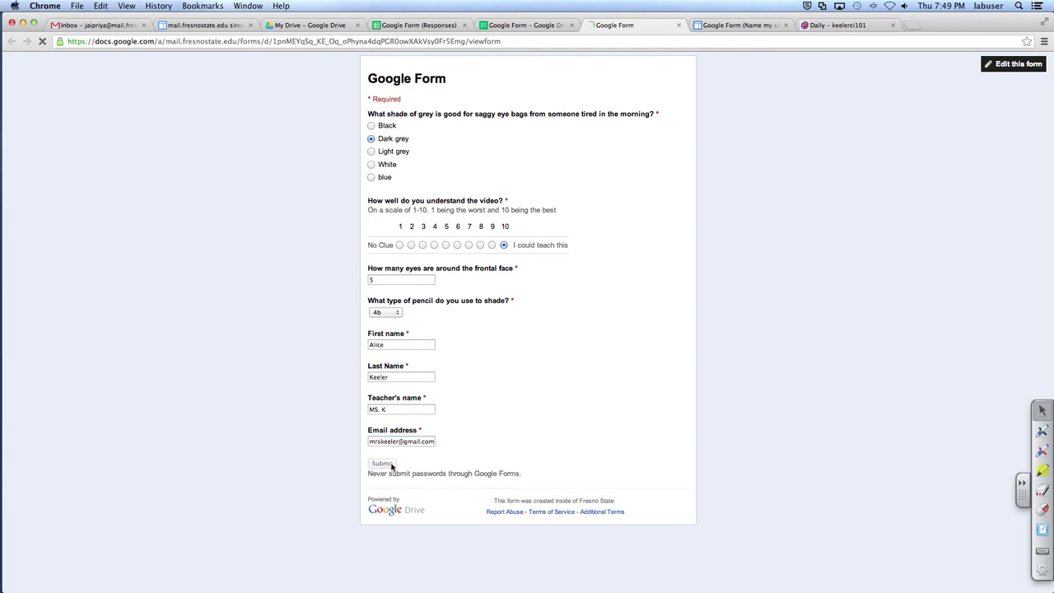
click(678, 27)
Step: Run Flubaroo's Grade Assignment on the responses sheet and authorize Flubaroo
click(395, 26)
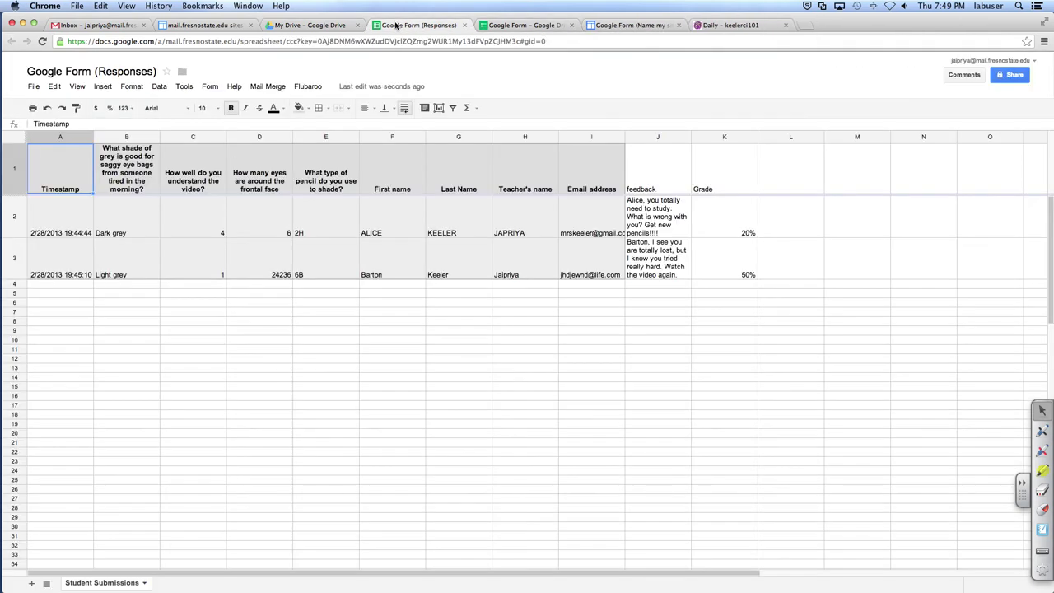
click(307, 87)
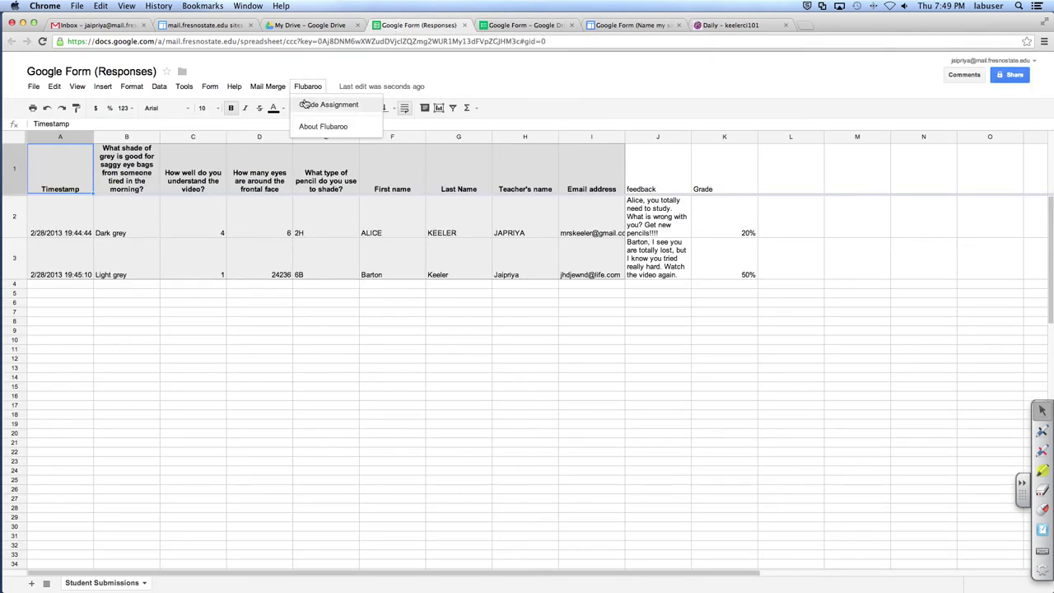
click(307, 107)
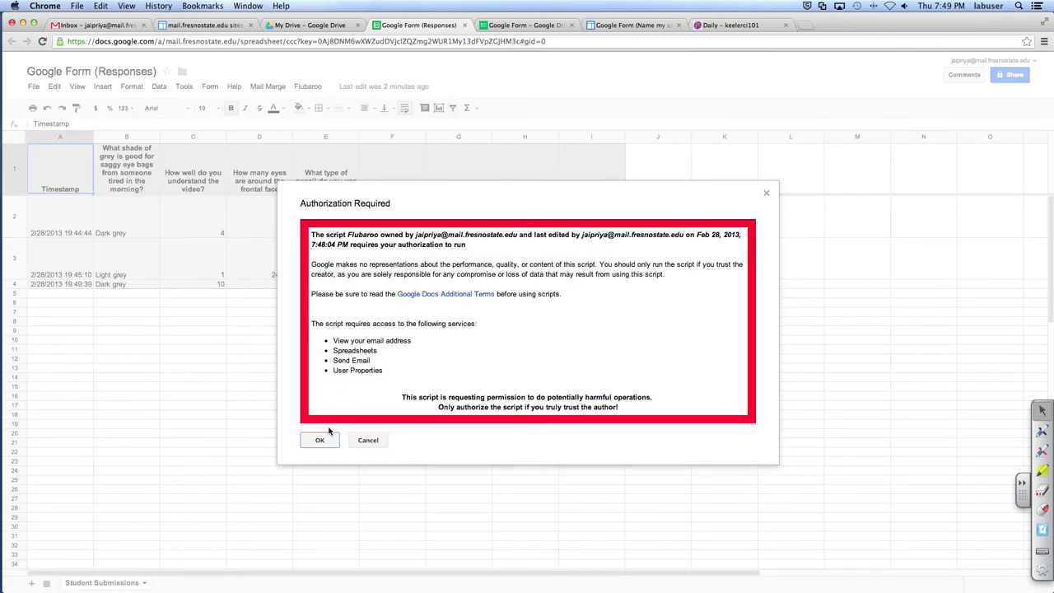
click(324, 443)
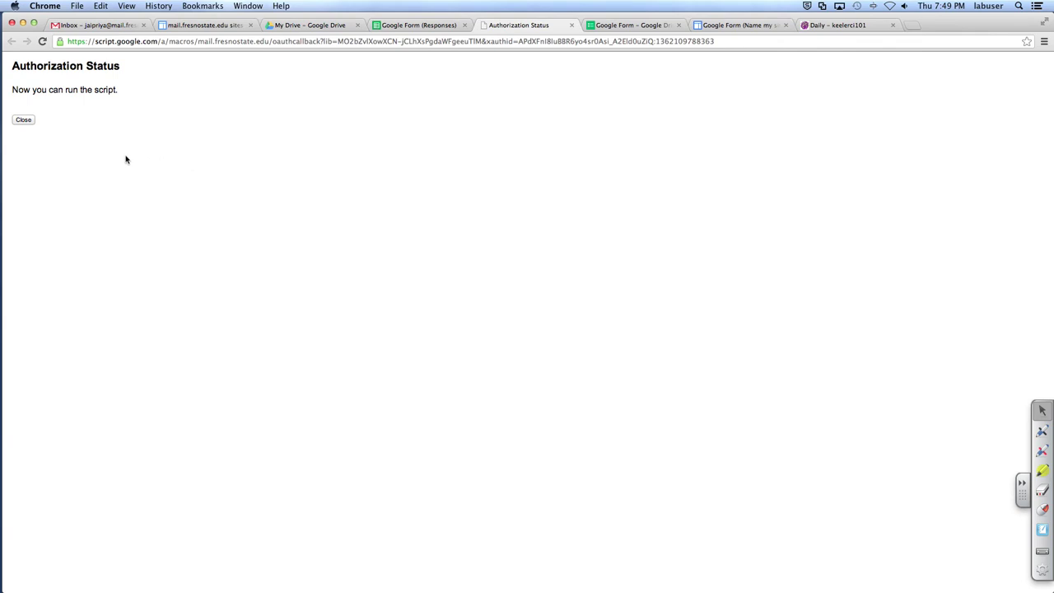
click(24, 120)
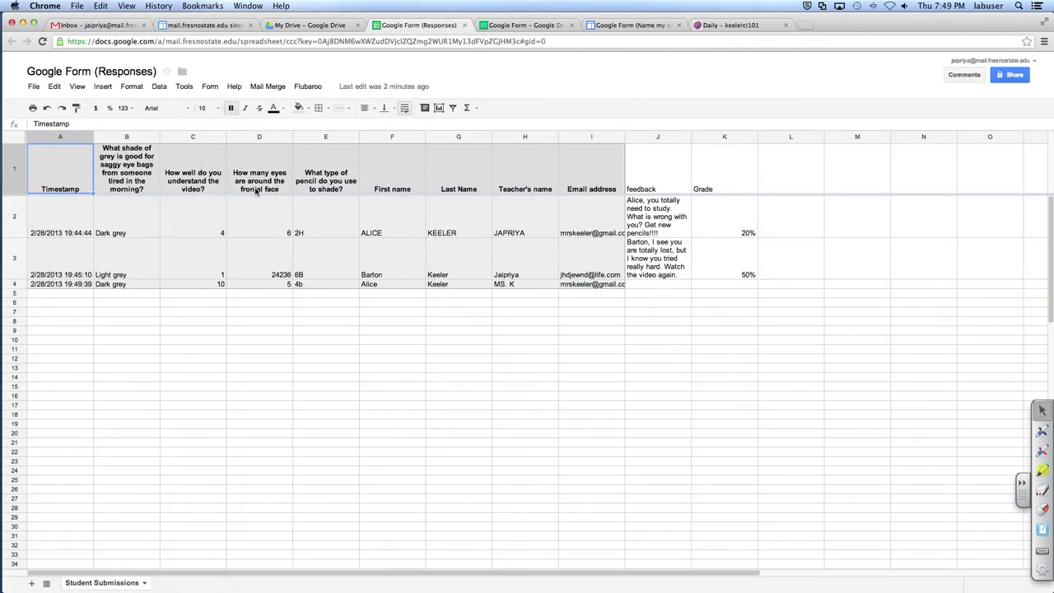
click(304, 89)
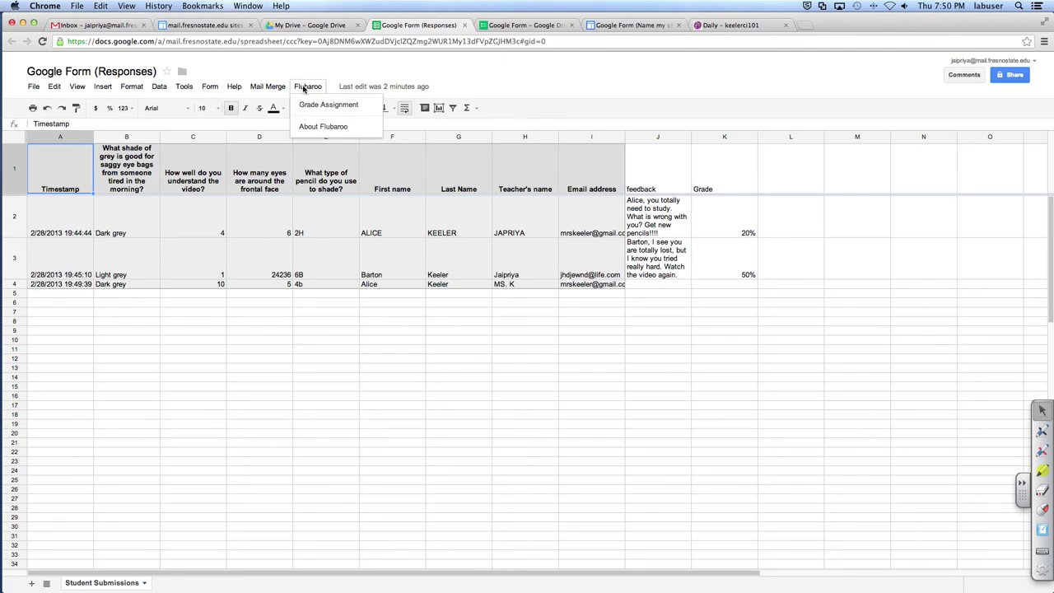
Step: Start Flubaroo grading and keep 1 point for the first question
click(311, 105)
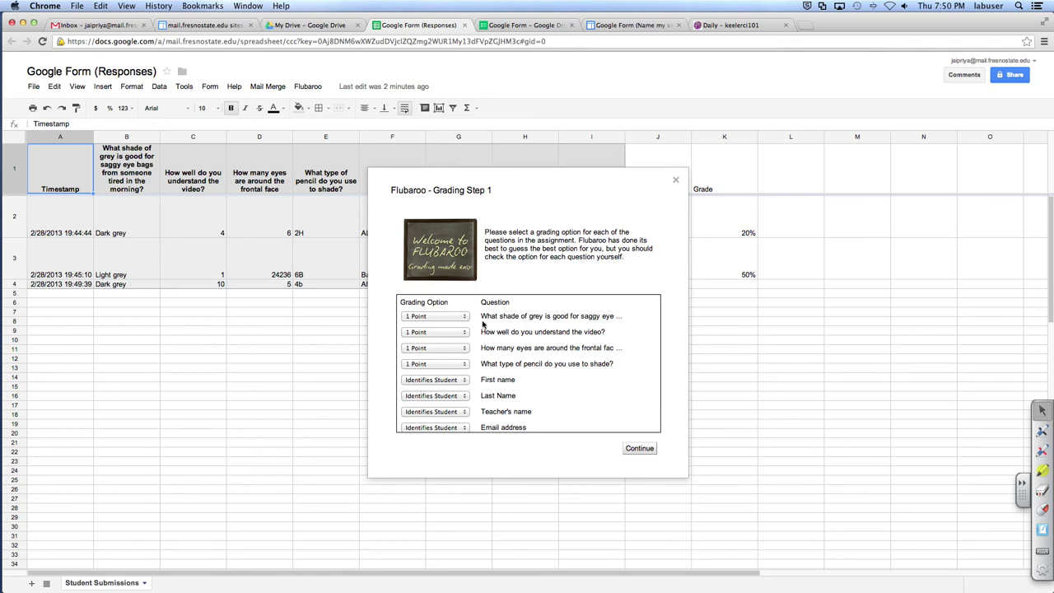
click(452, 320)
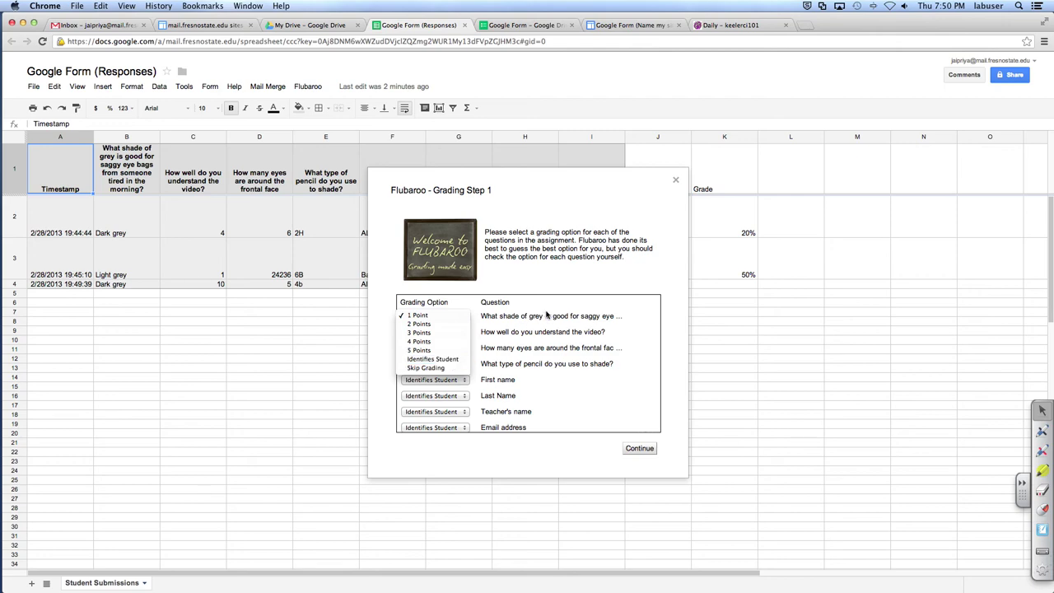
click(547, 316)
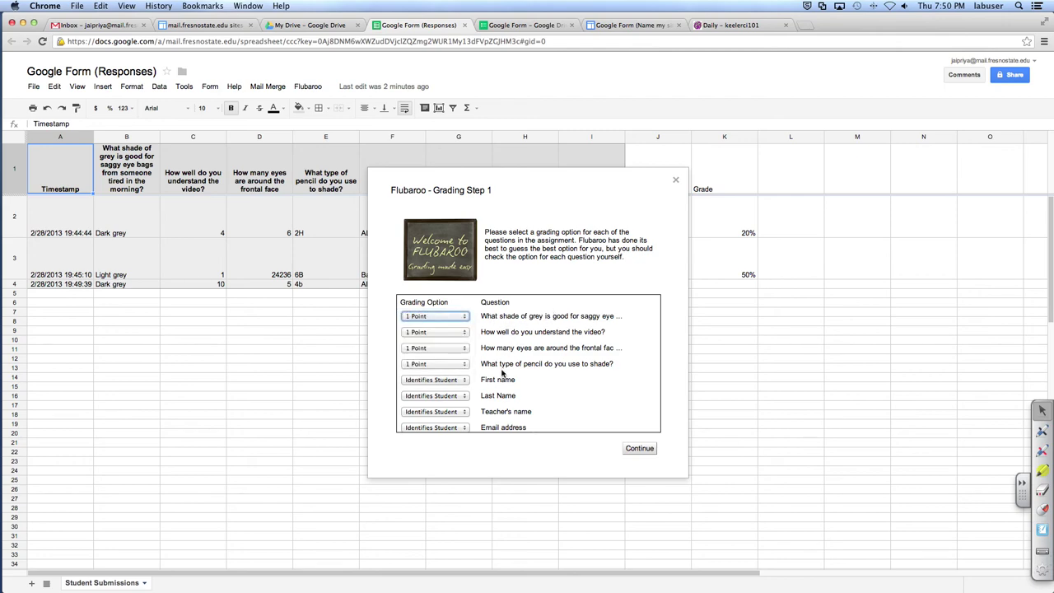
scroll(455, 409, down, 2)
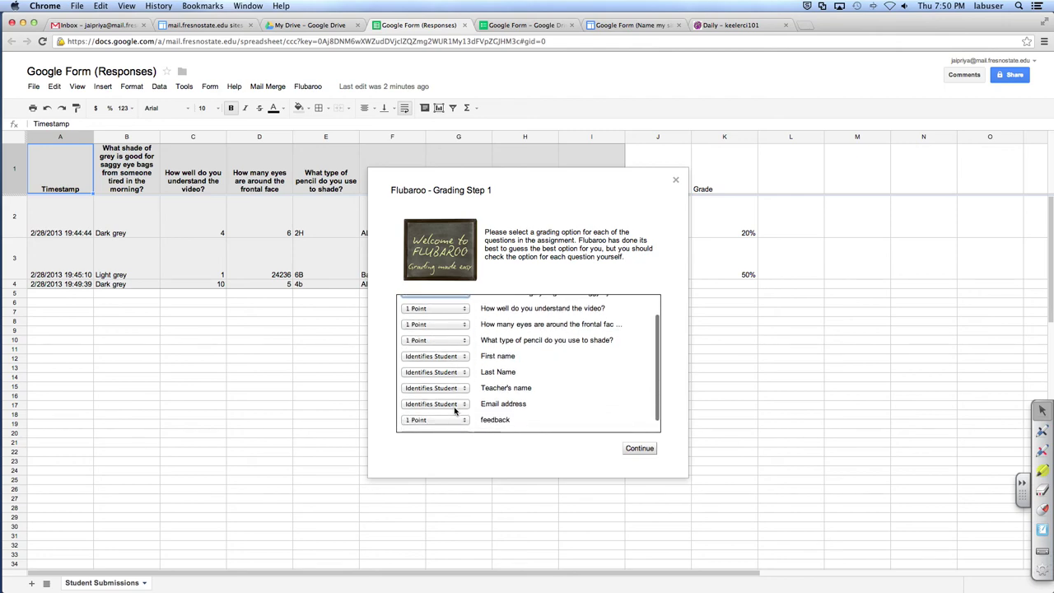
scroll(455, 409, down, 1)
Step: Set the feedback and Grade questions to Skip Grading and continue
click(455, 410)
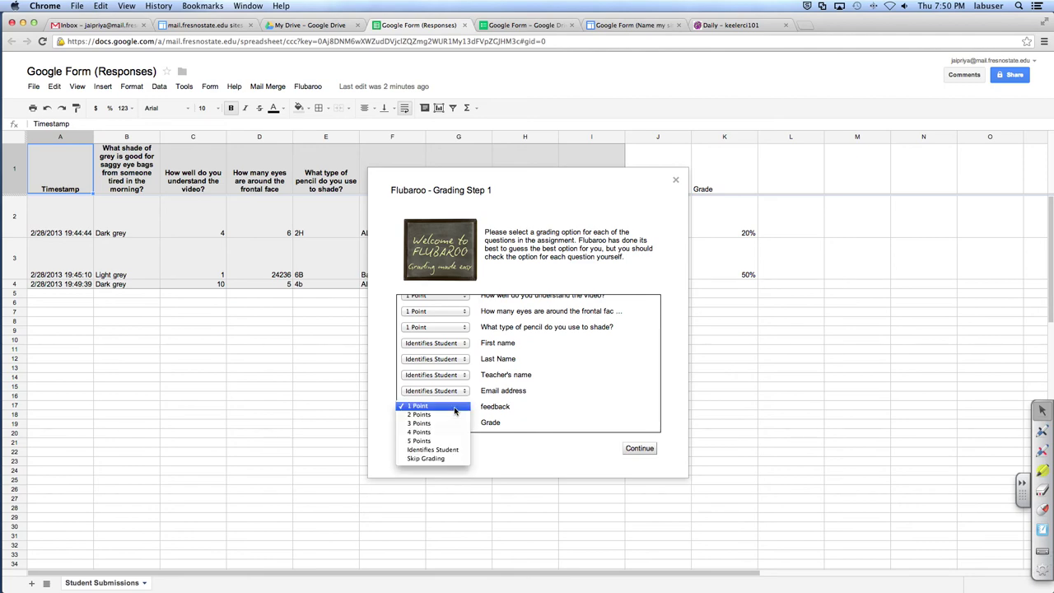
click(451, 458)
click(451, 422)
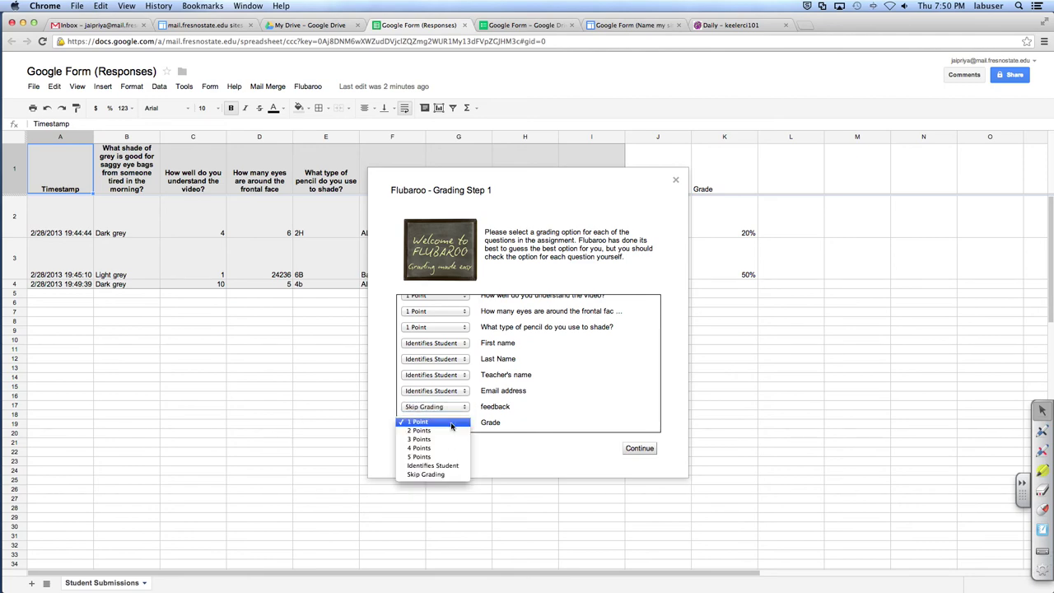
click(438, 475)
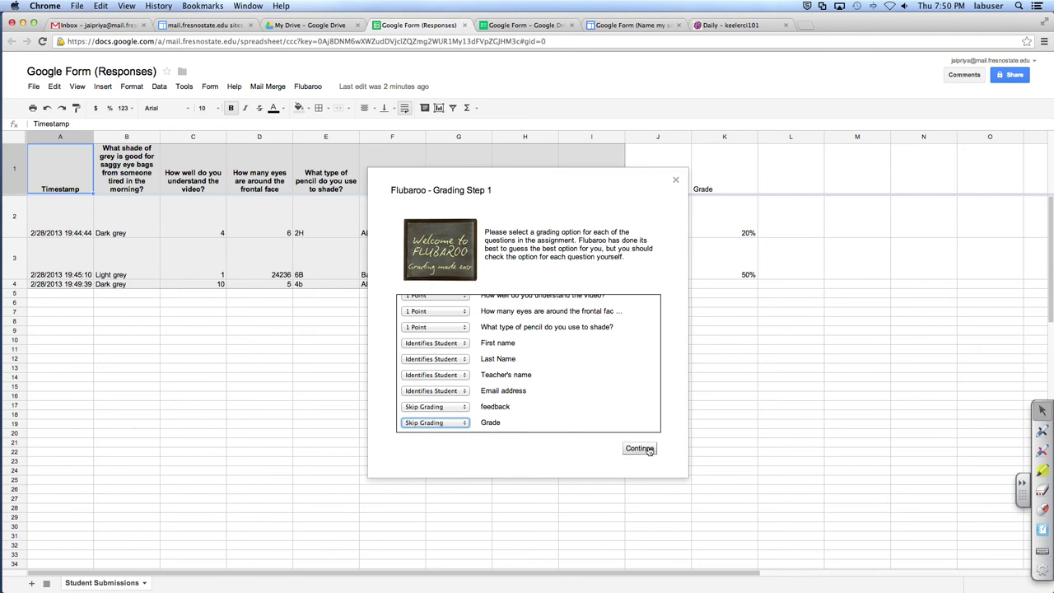
click(640, 449)
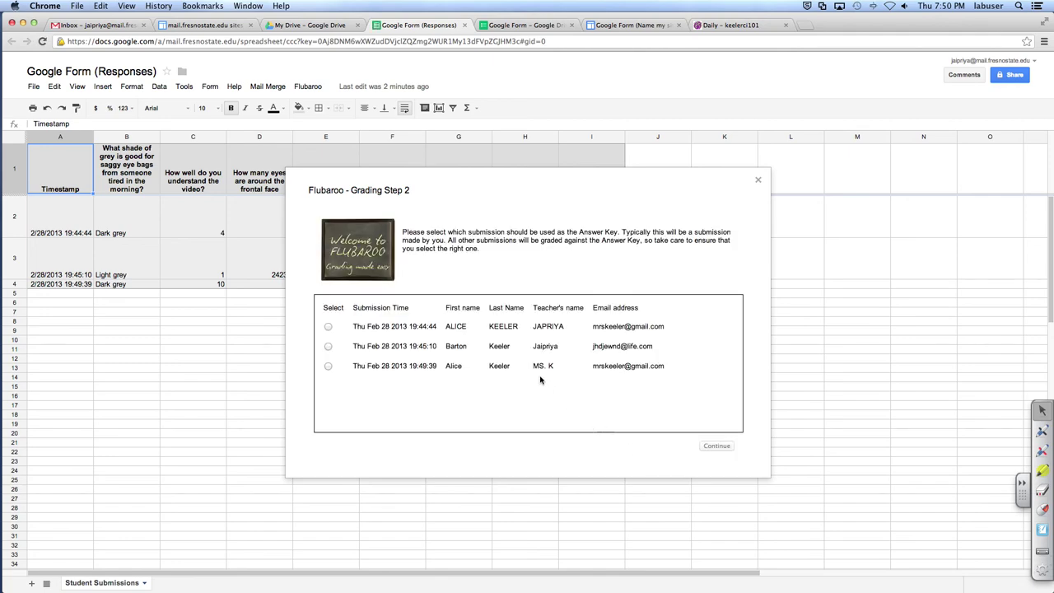
Step: Grade the quiz against the 19:49:39 submission as answer key and dismiss the completion notice
click(328, 366)
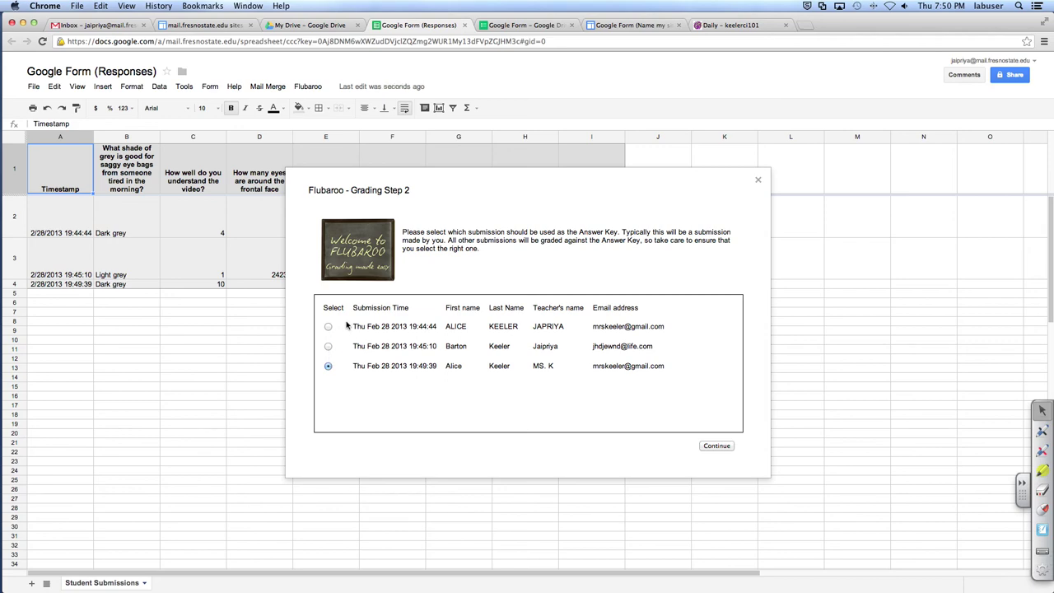
click(714, 446)
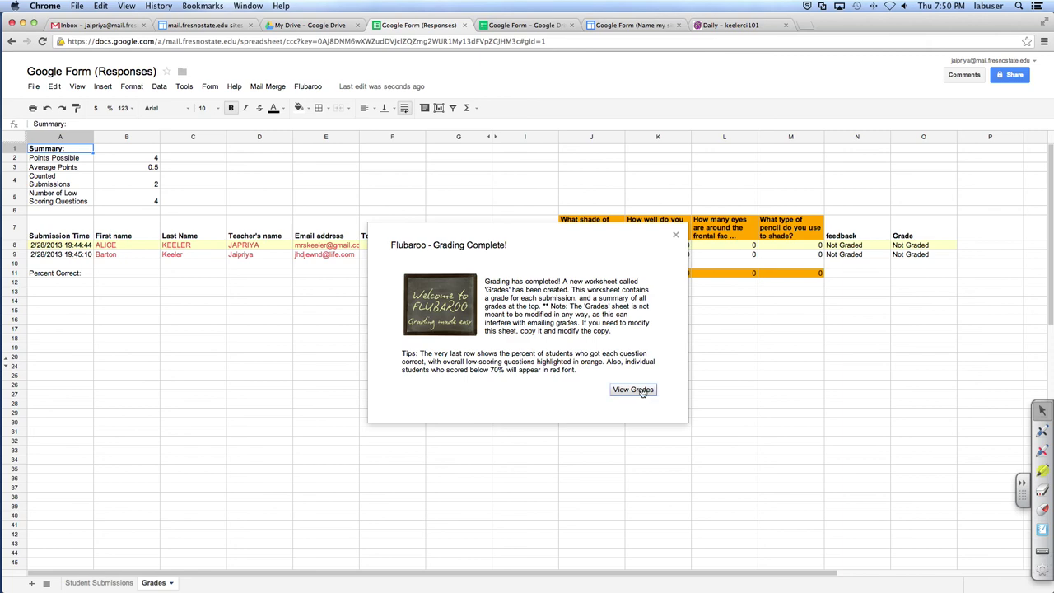
click(632, 389)
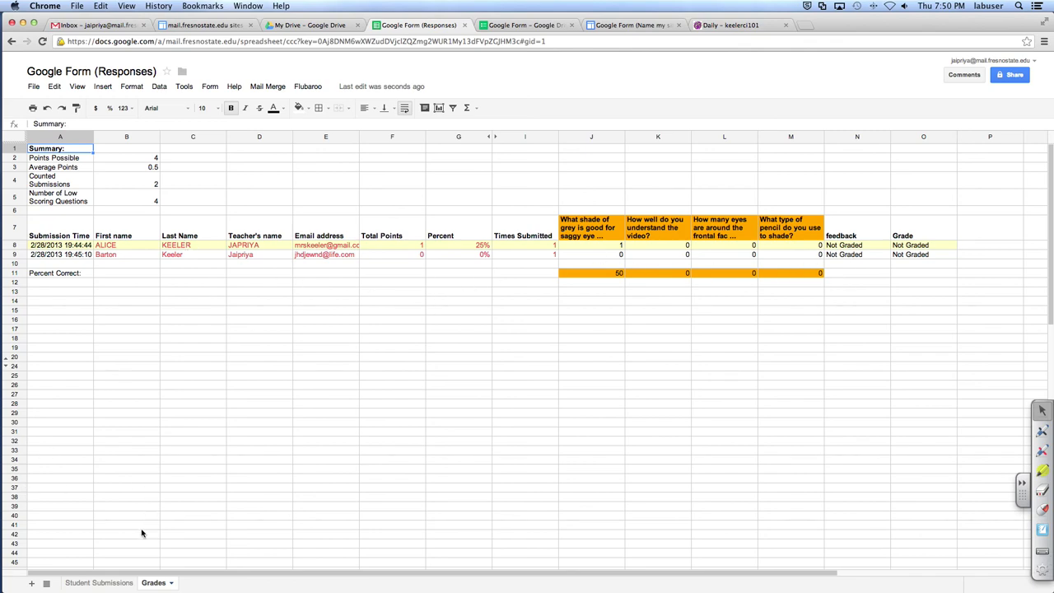
Step: Inspect the A2:B5 grade summary, then open Flubaroo's Email Grades dialog
drag(88, 159, 156, 194)
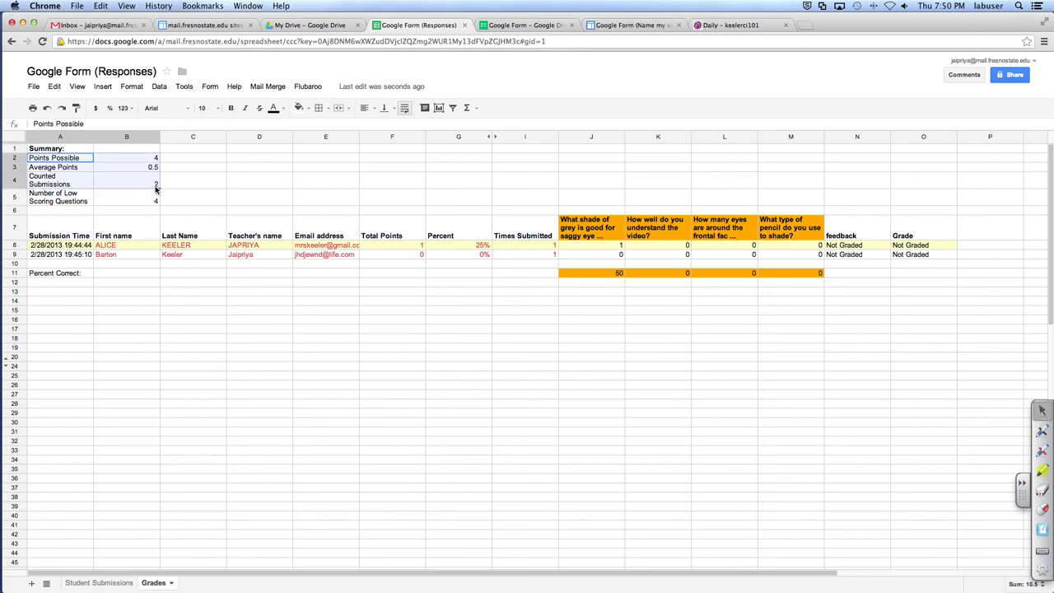
click(174, 192)
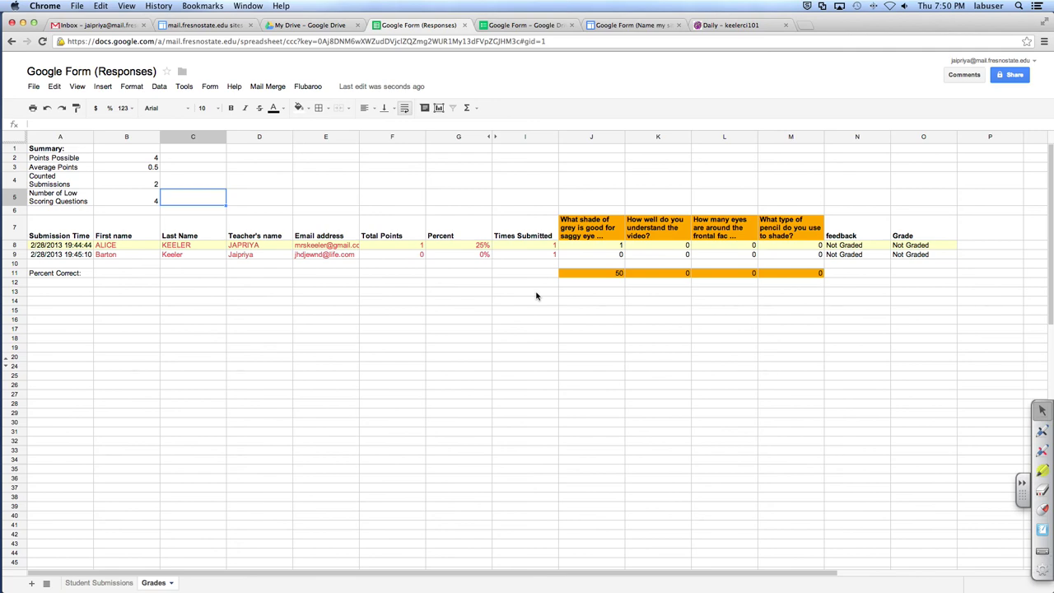
click(300, 87)
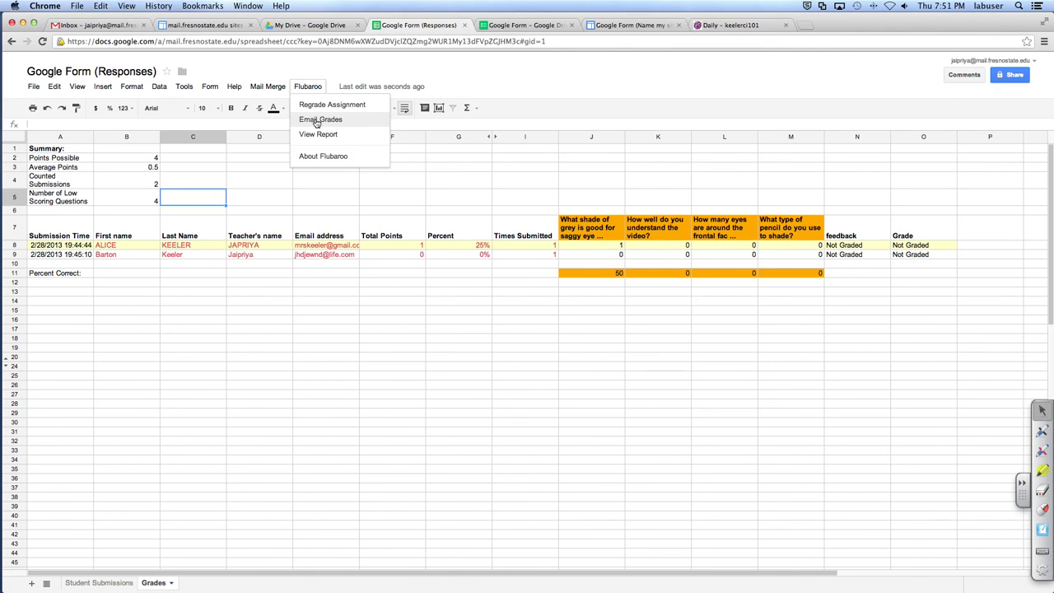
click(317, 121)
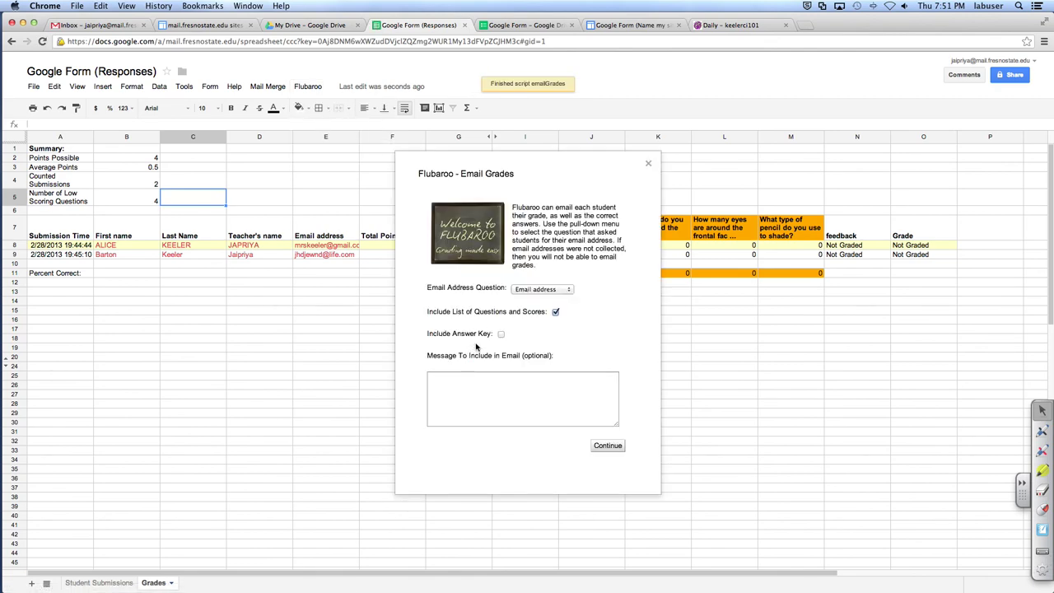
Step: Email grades including the answer key with the message 'You all sucked! You need to study again! grrr'
click(475, 397)
text(You all sucke)
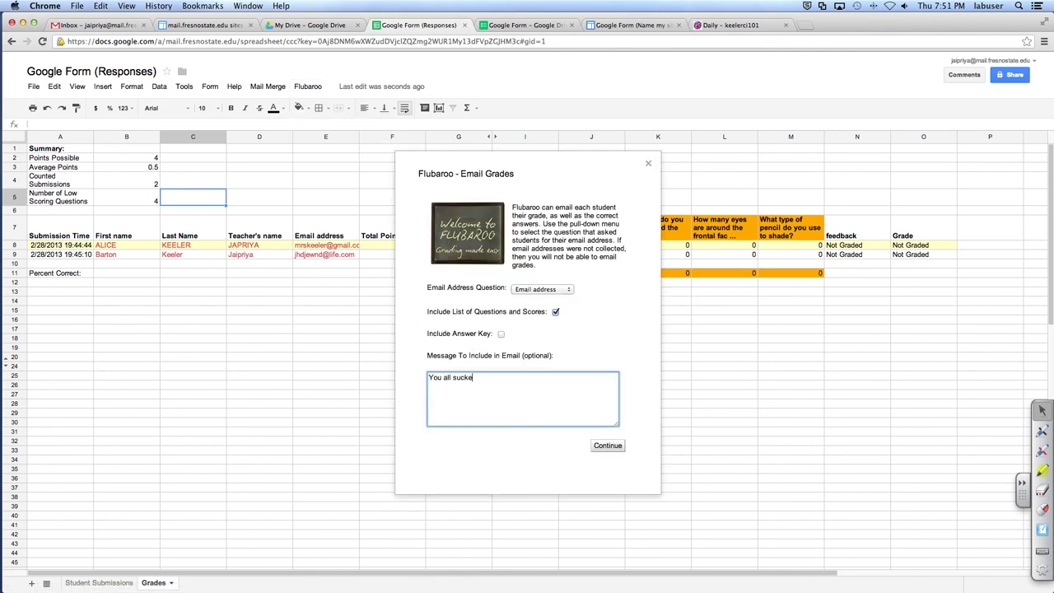
text(d! You need to study again! grrr.)
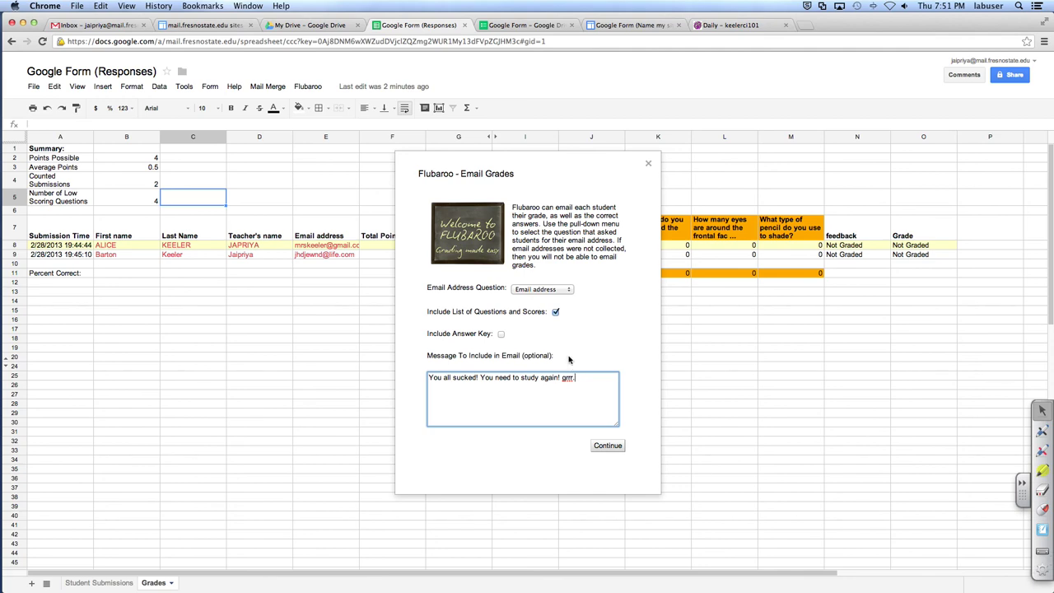
click(500, 333)
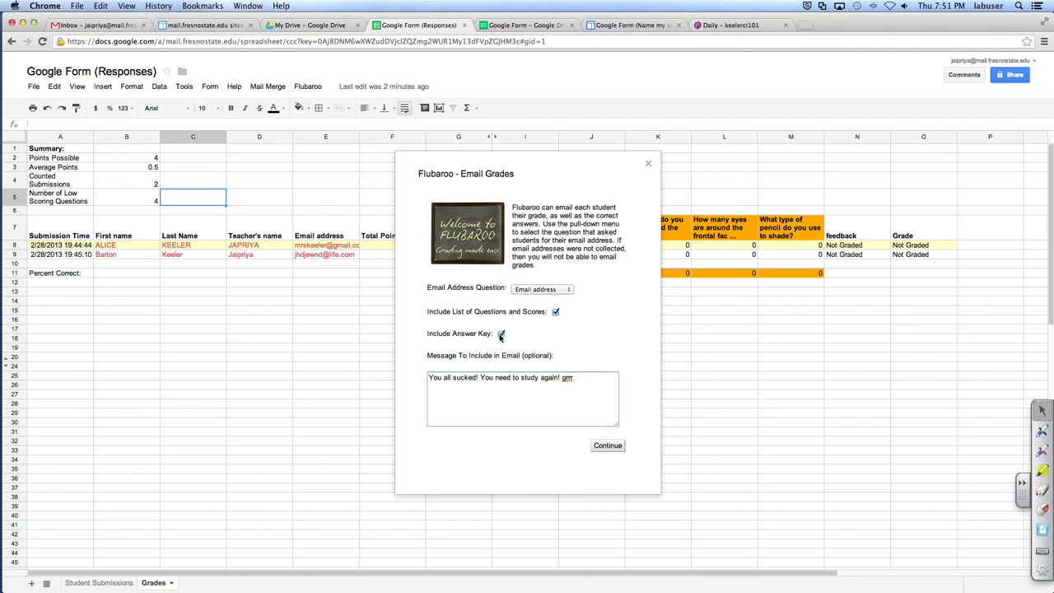
click(619, 451)
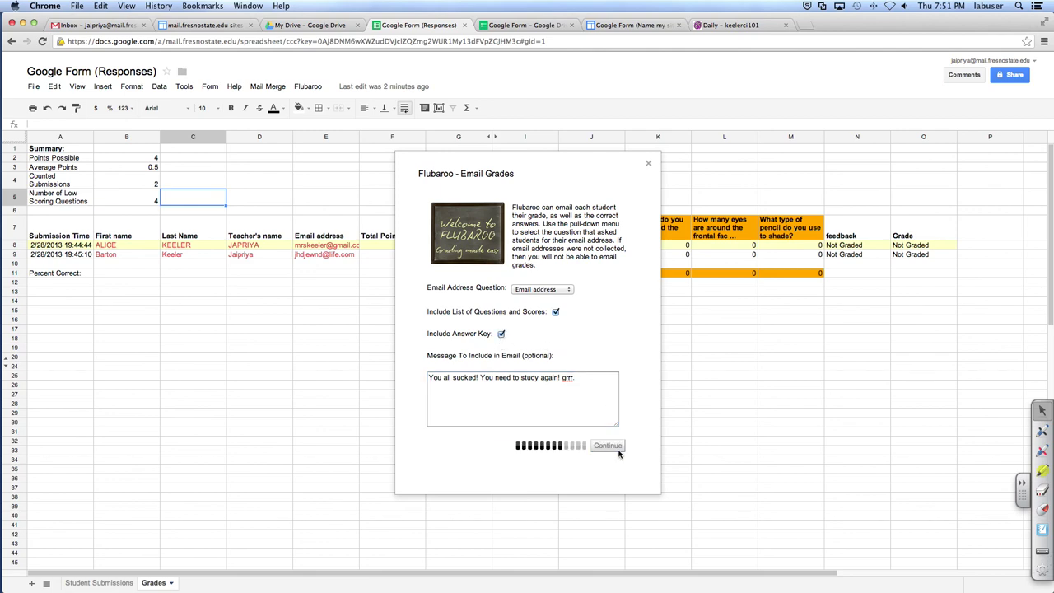
click(504, 354)
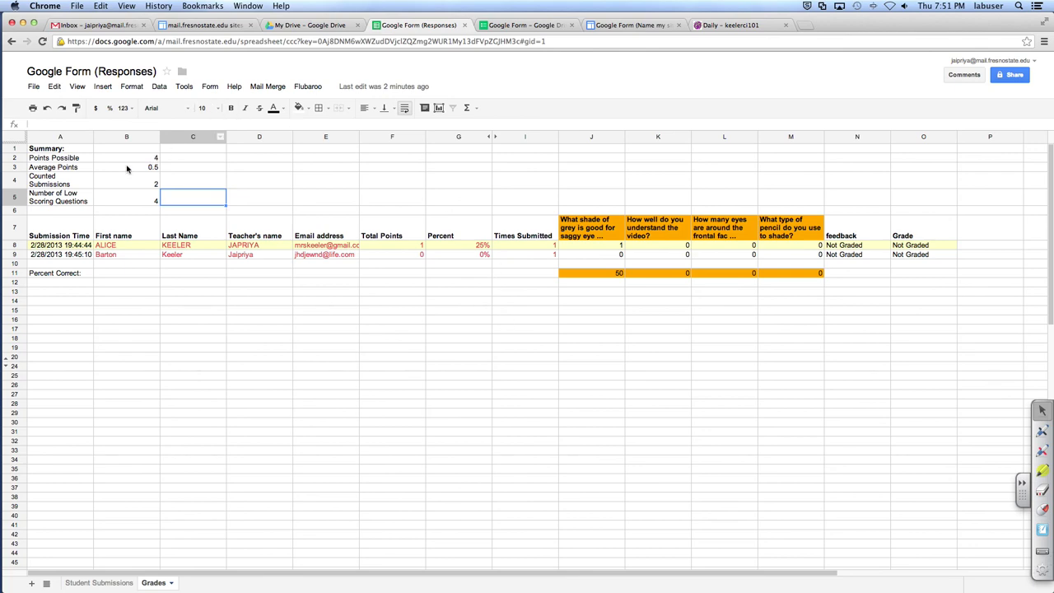
Step: Review the first student's row B8:E8, then show the form's summary of responses
drag(138, 245, 786, 249)
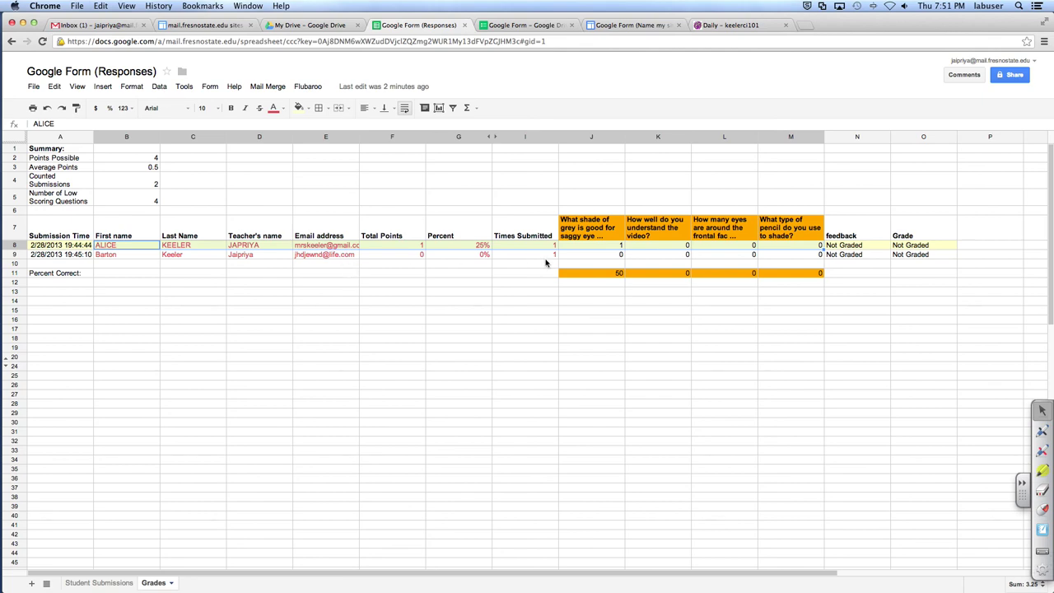
click(308, 87)
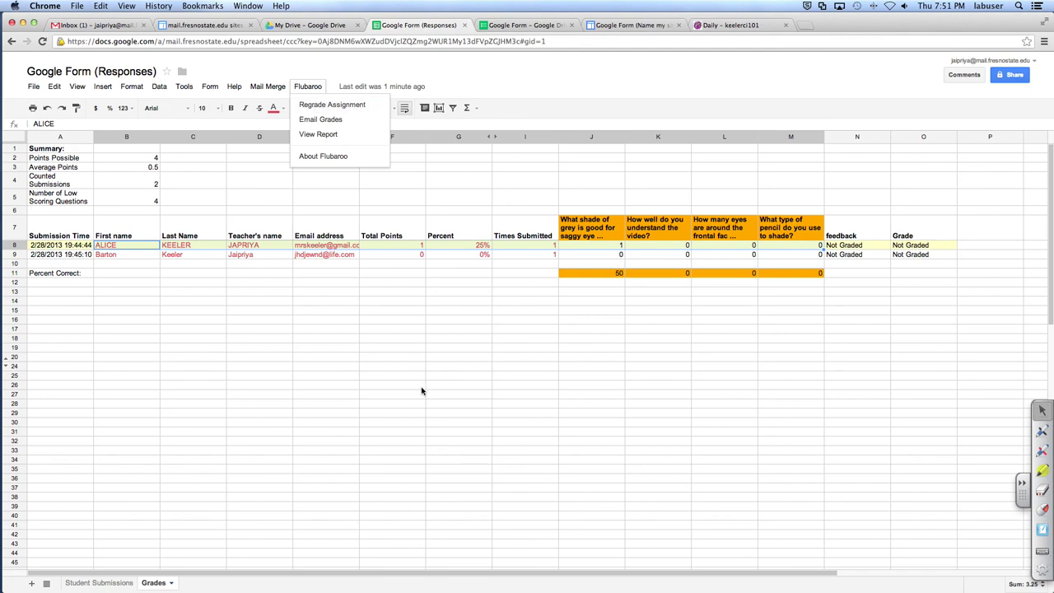
click(432, 421)
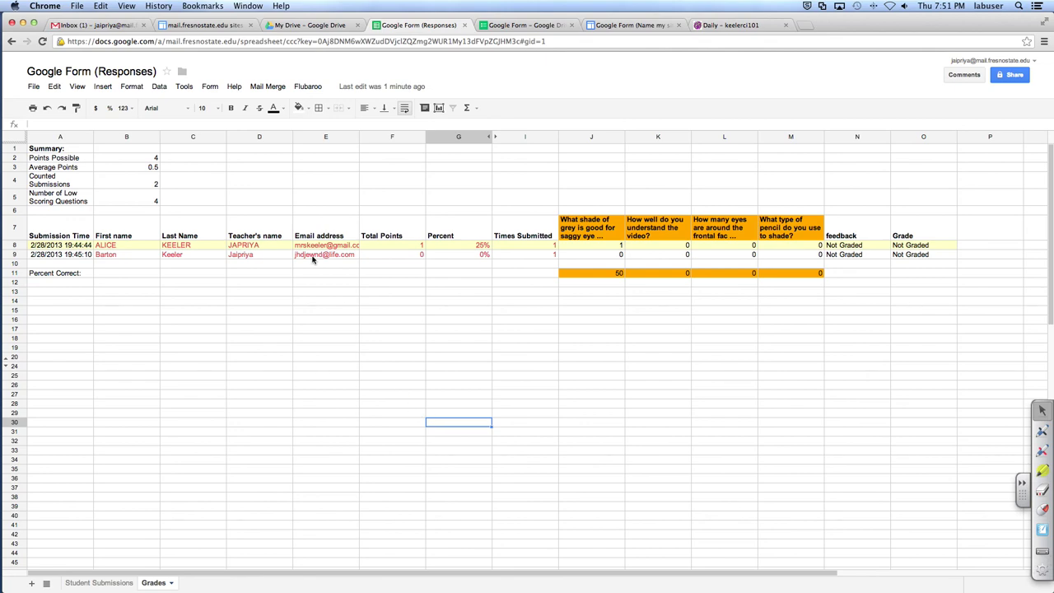
click(217, 91)
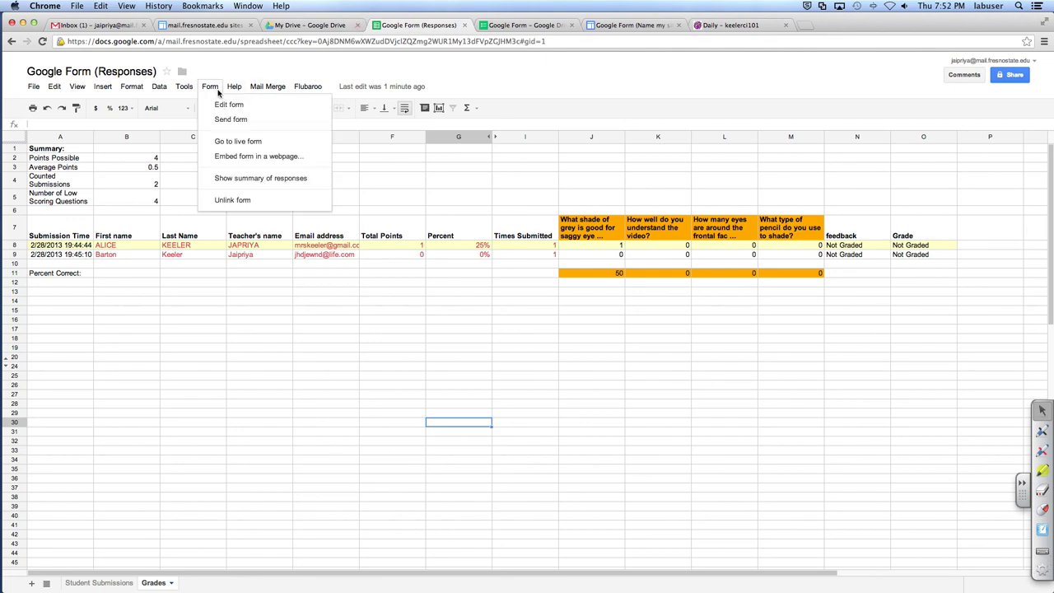
click(235, 180)
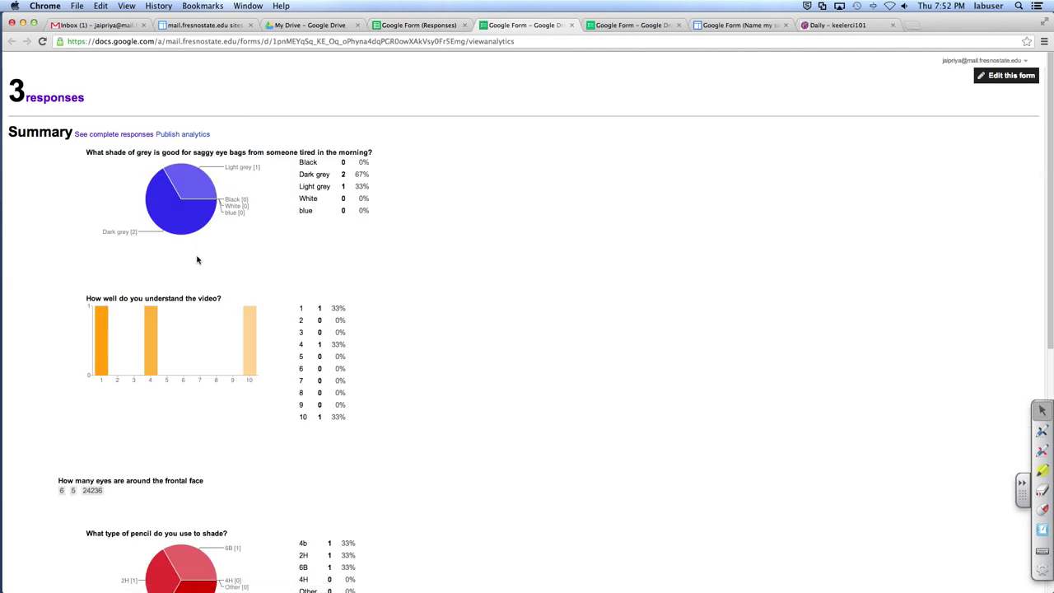
Step: Scroll through the per-question response charts, then close the summary tab
scroll(220, 406, down, 4)
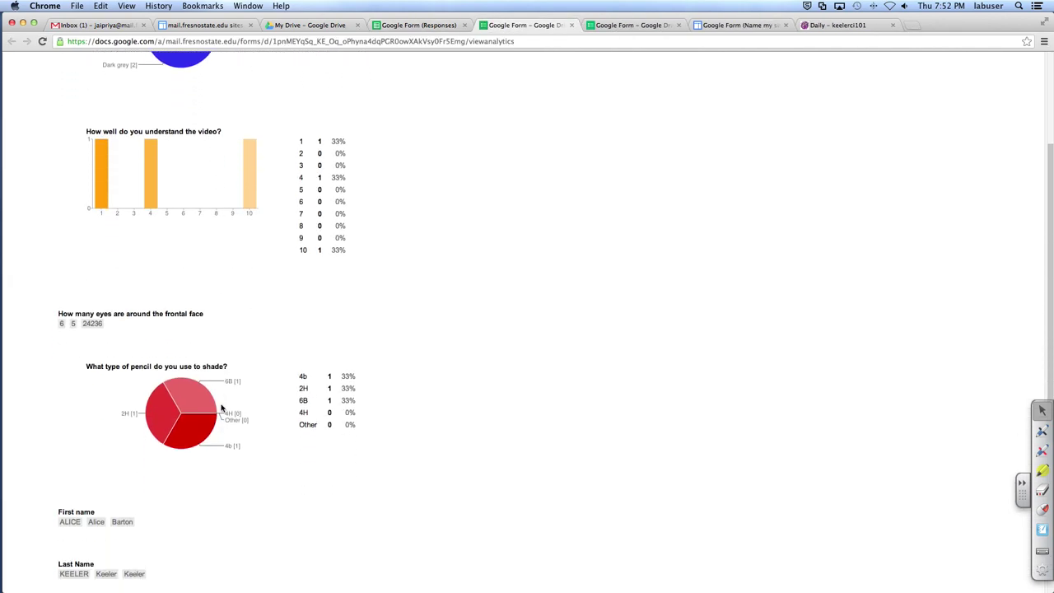
scroll(220, 406, down, 5)
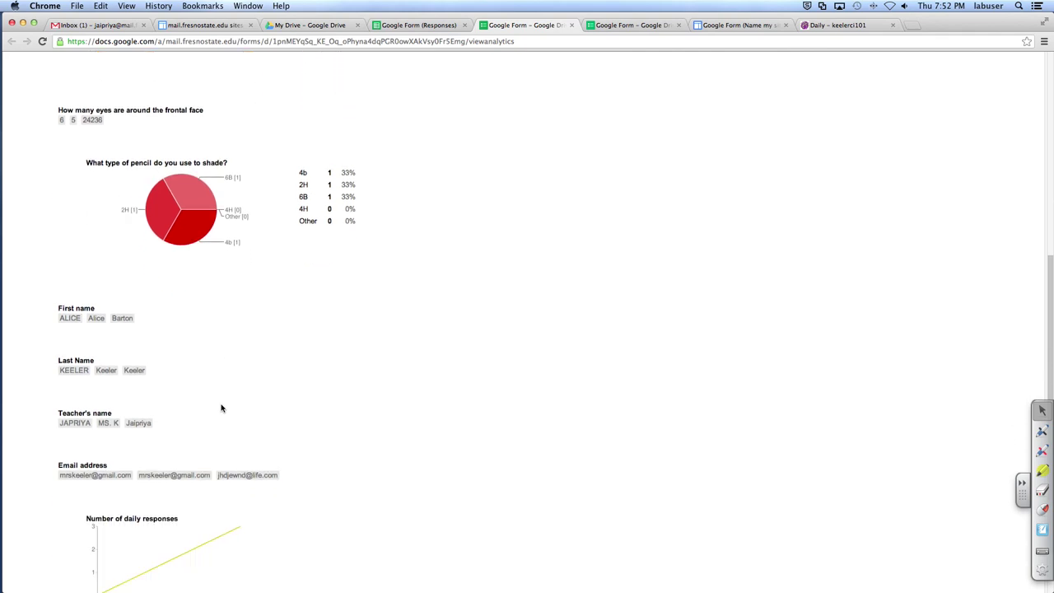
scroll(220, 406, up, 9)
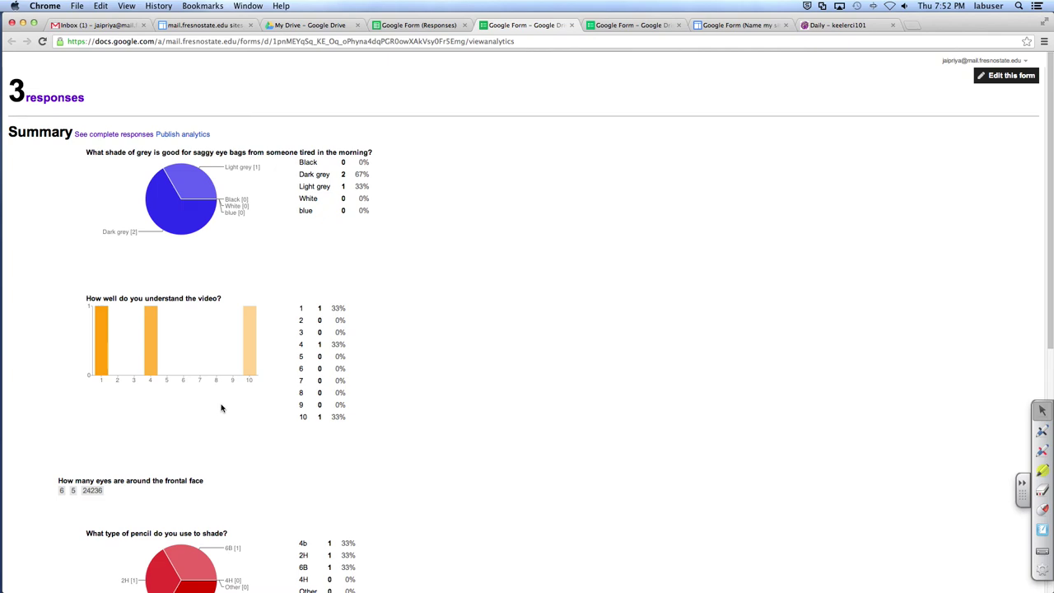
scroll(220, 406, down, 6)
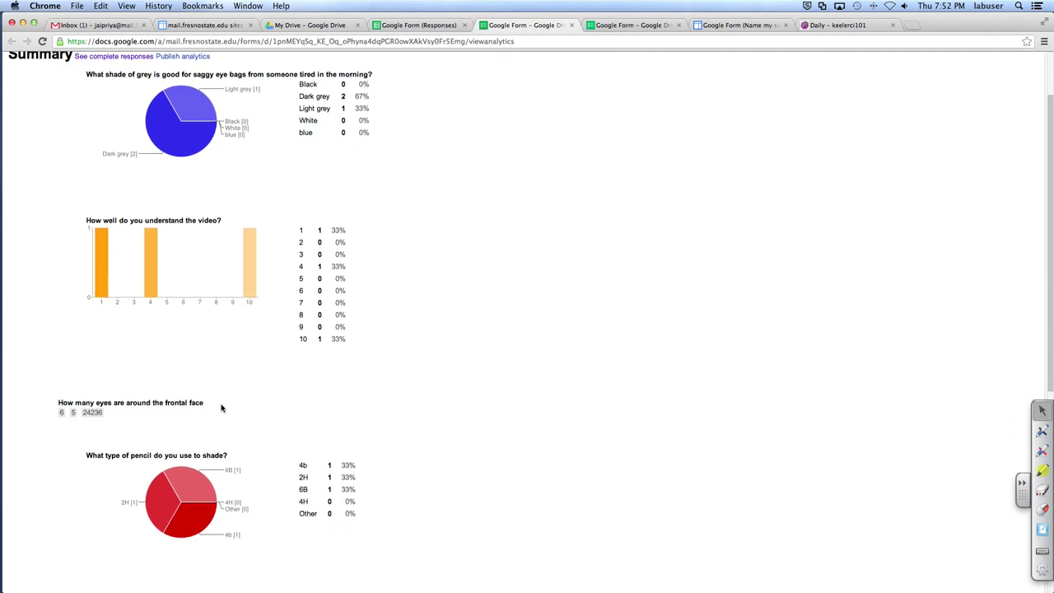
scroll(221, 407, down, 1)
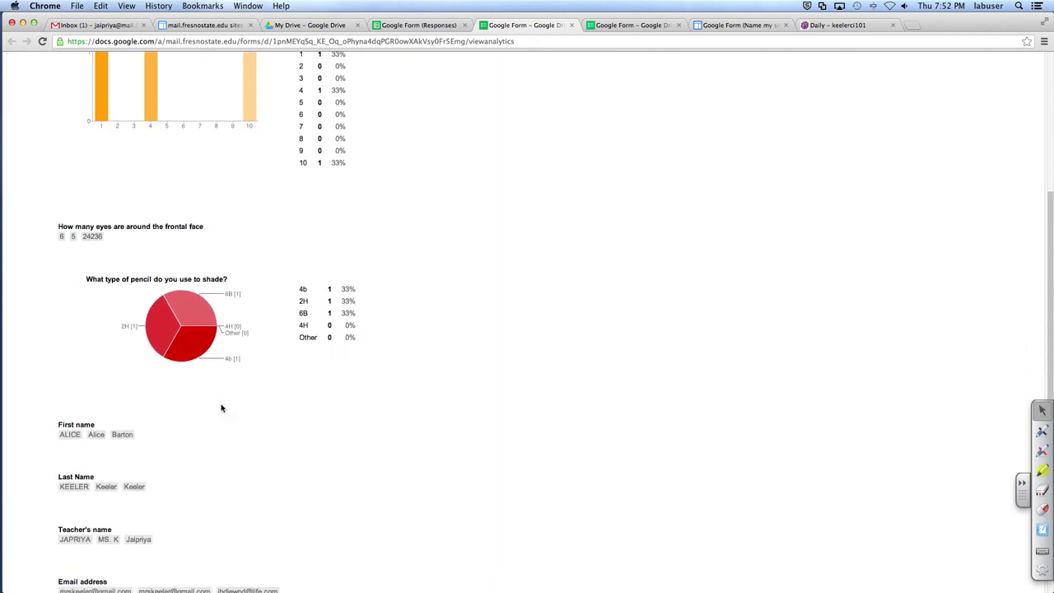
scroll(220, 407, up, 6)
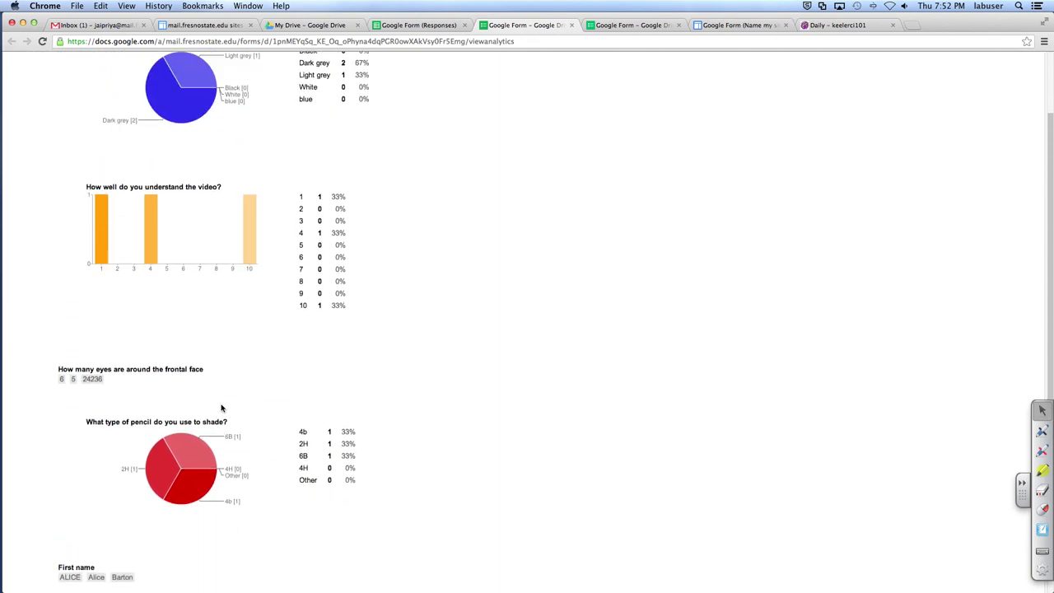
click(572, 26)
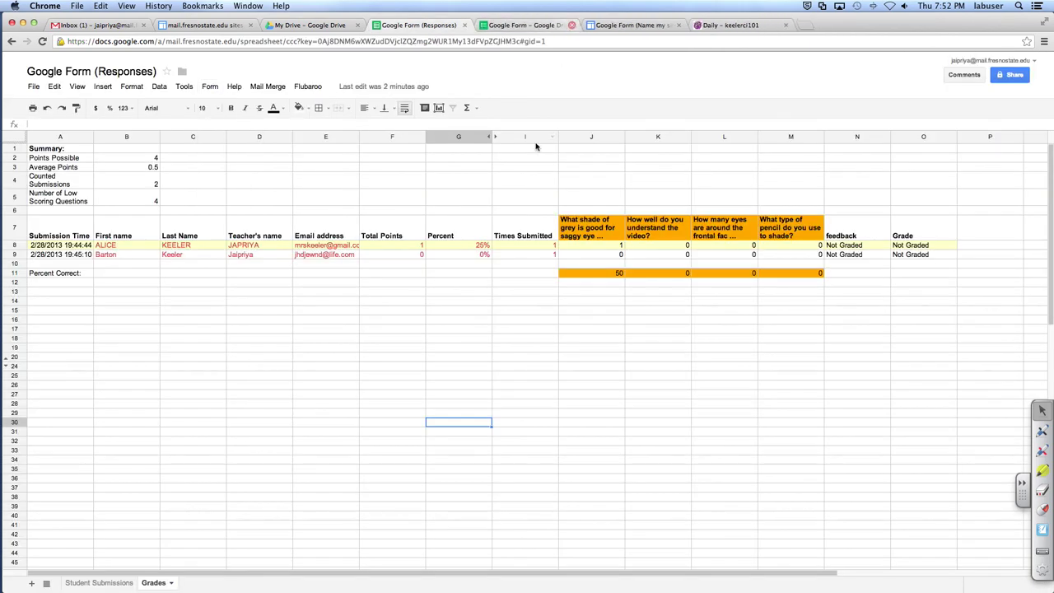
click(307, 86)
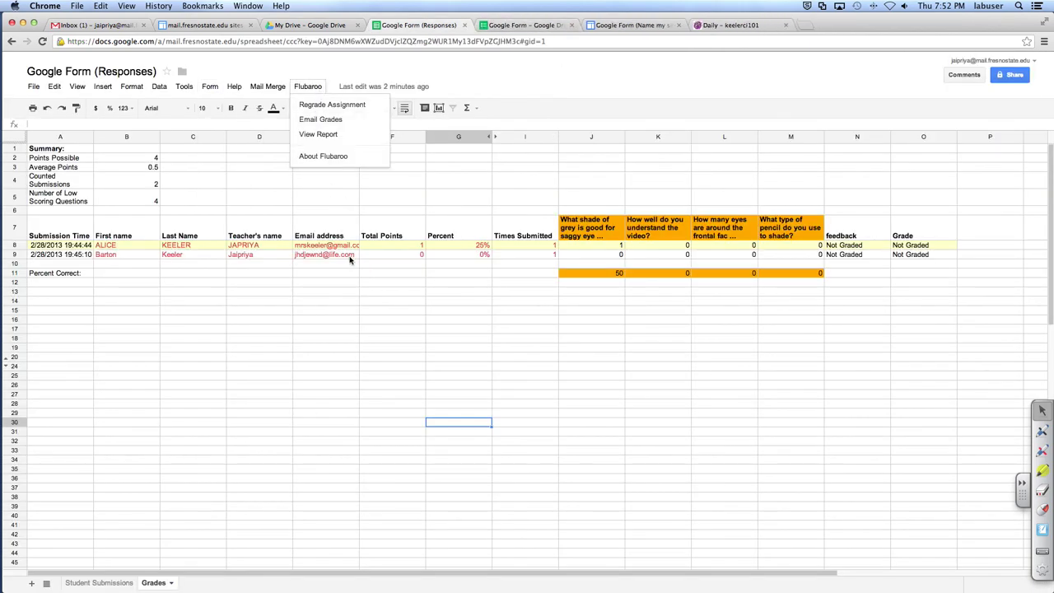
click(357, 281)
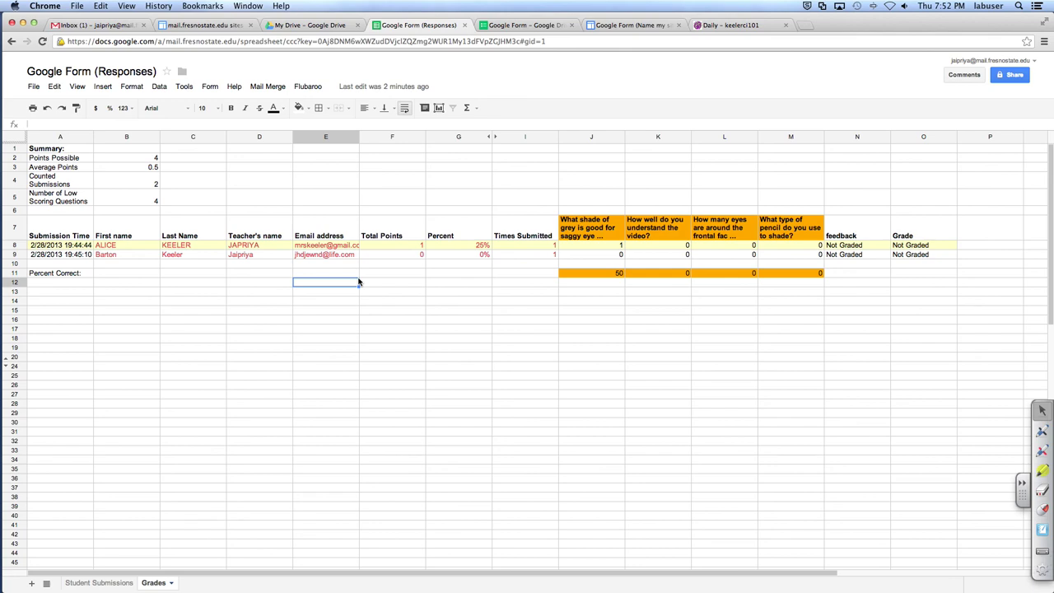